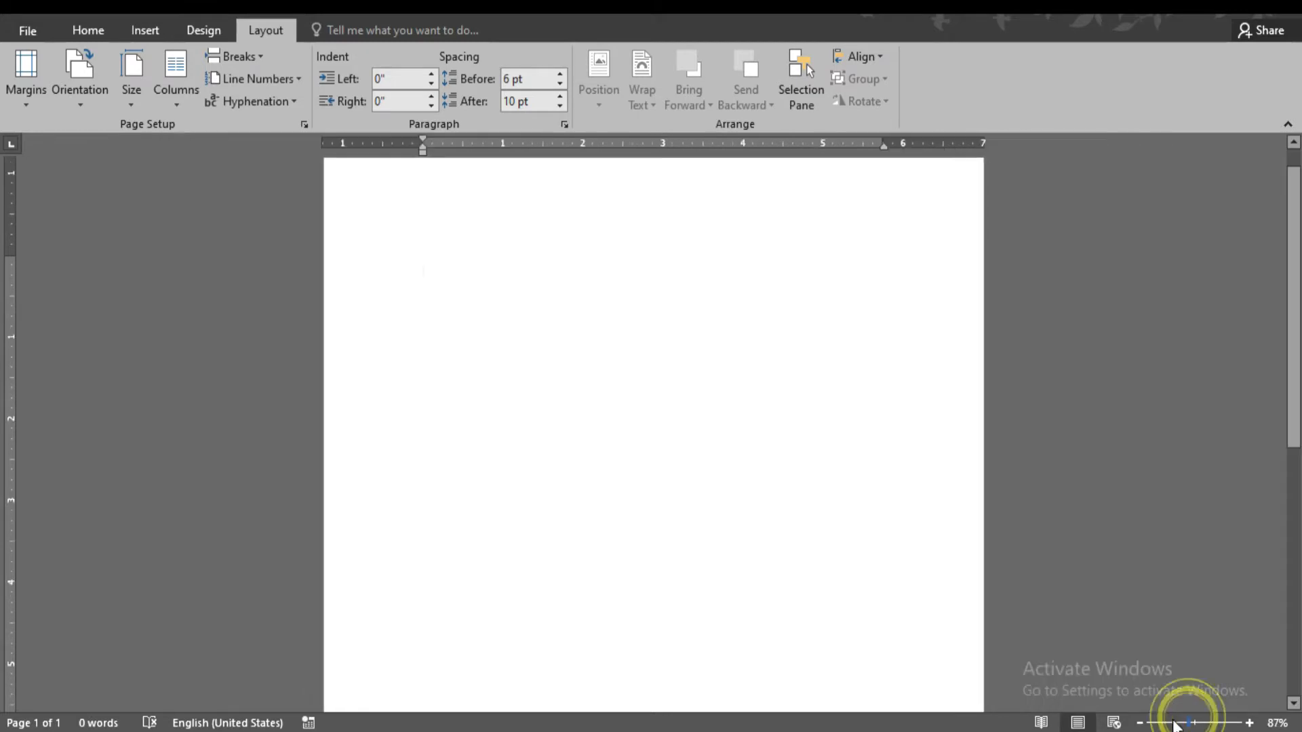
Draw a circle about 4.04" in diameter near the center of the page.
left_click(1140, 723)
left_click(1141, 722)
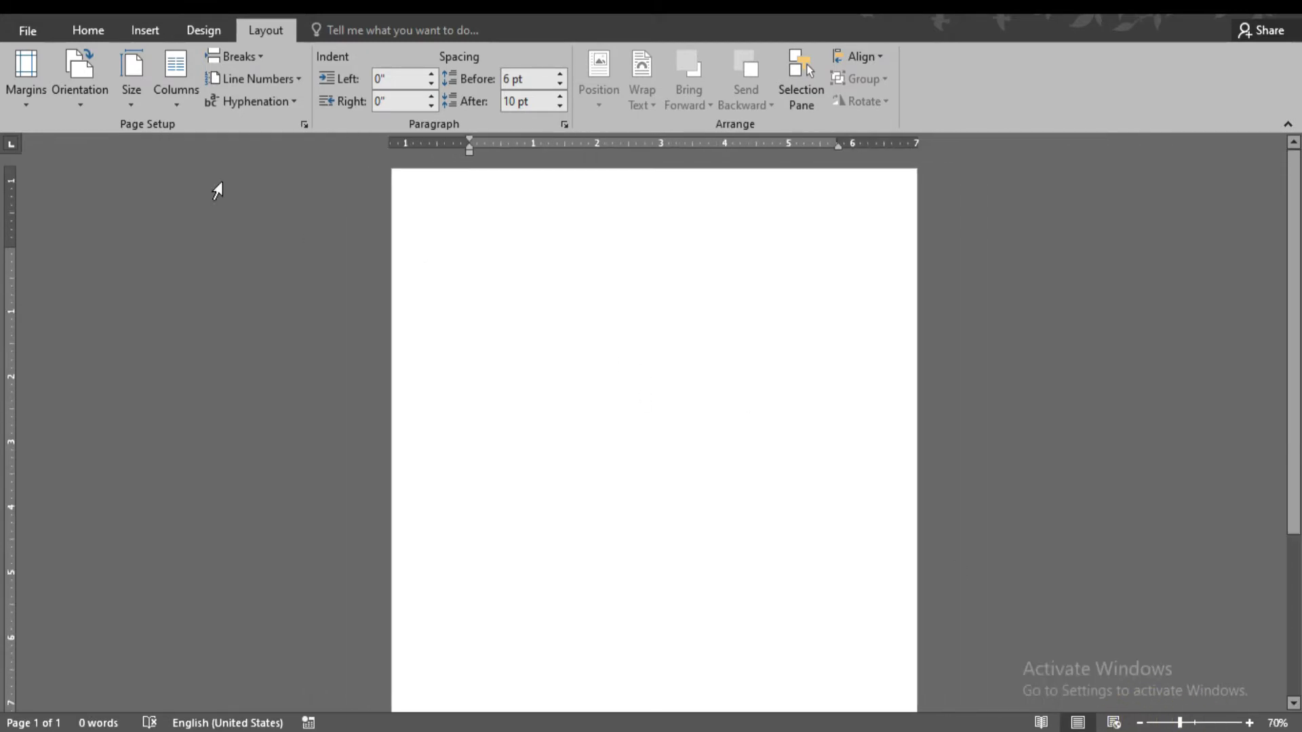
left_click(108, 33)
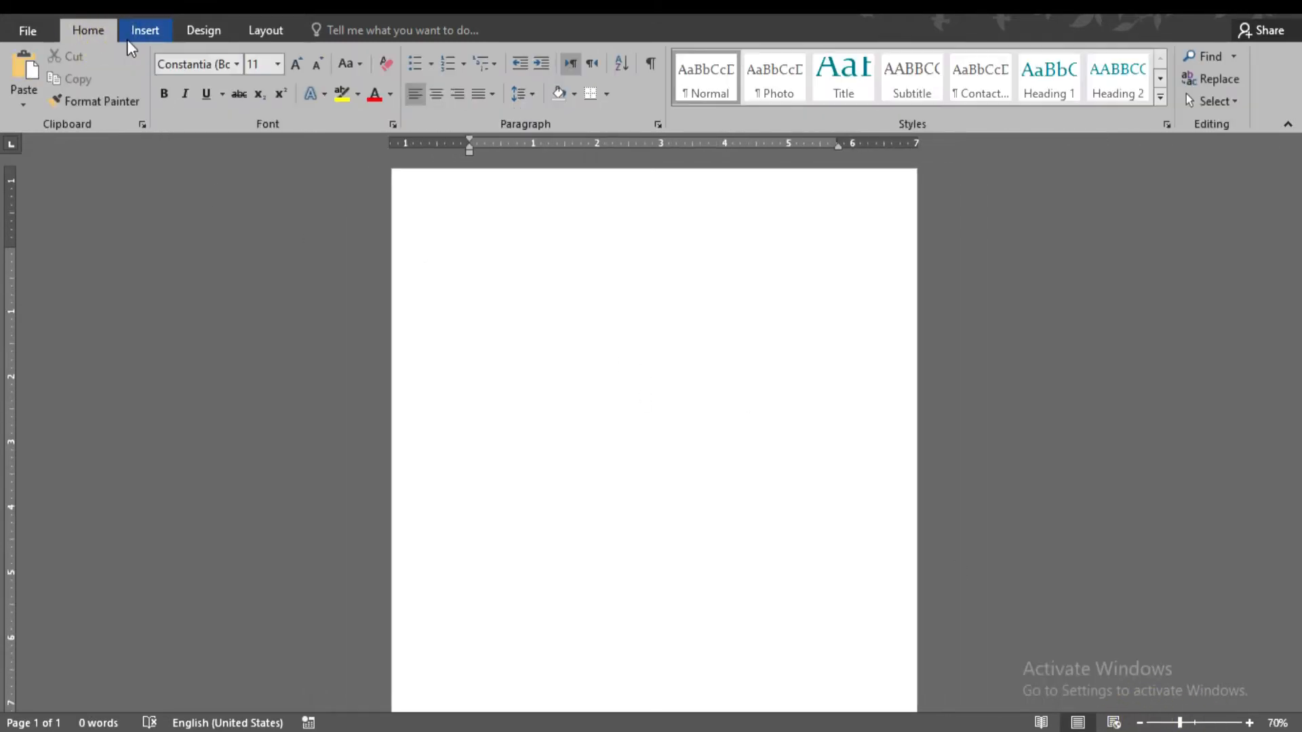
left_click(130, 35)
left_click(277, 112)
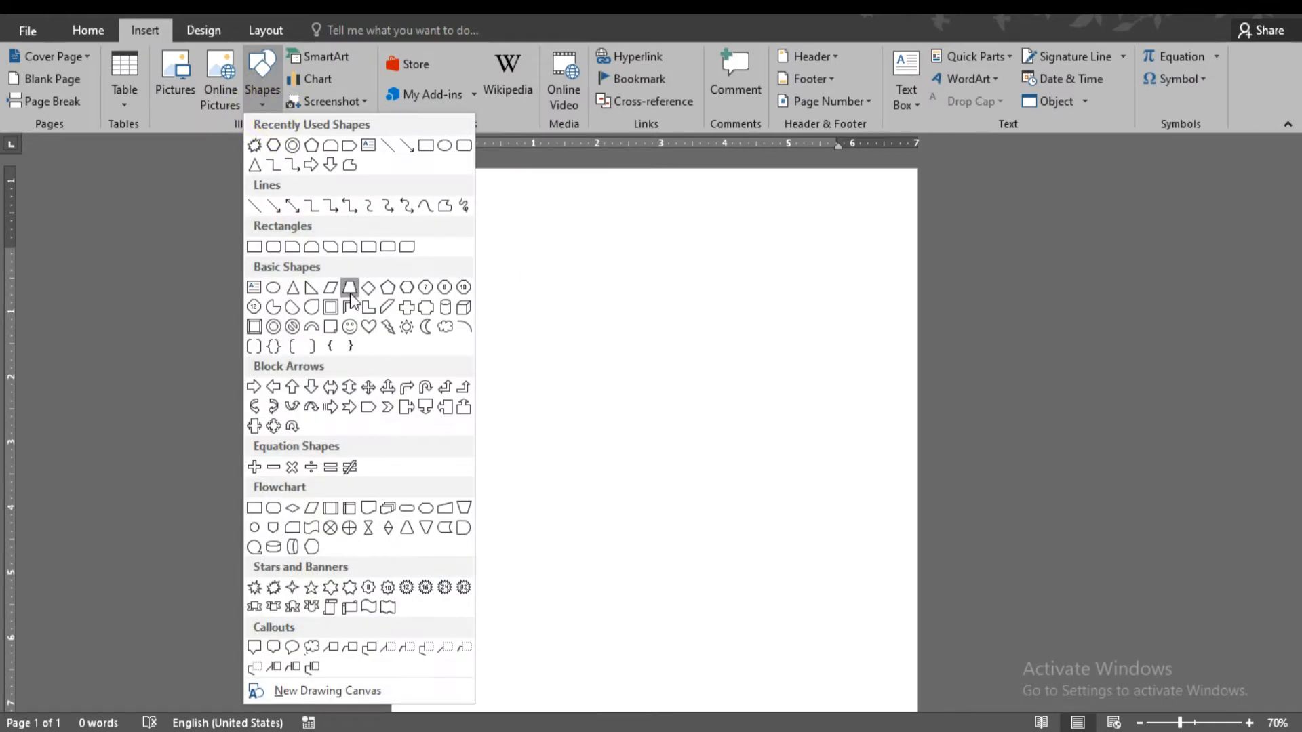
left_click(275, 289)
left_click_drag(527, 277, 691, 542)
Fill the circle with the standard orange color and give it a white outline.
left_click(468, 56)
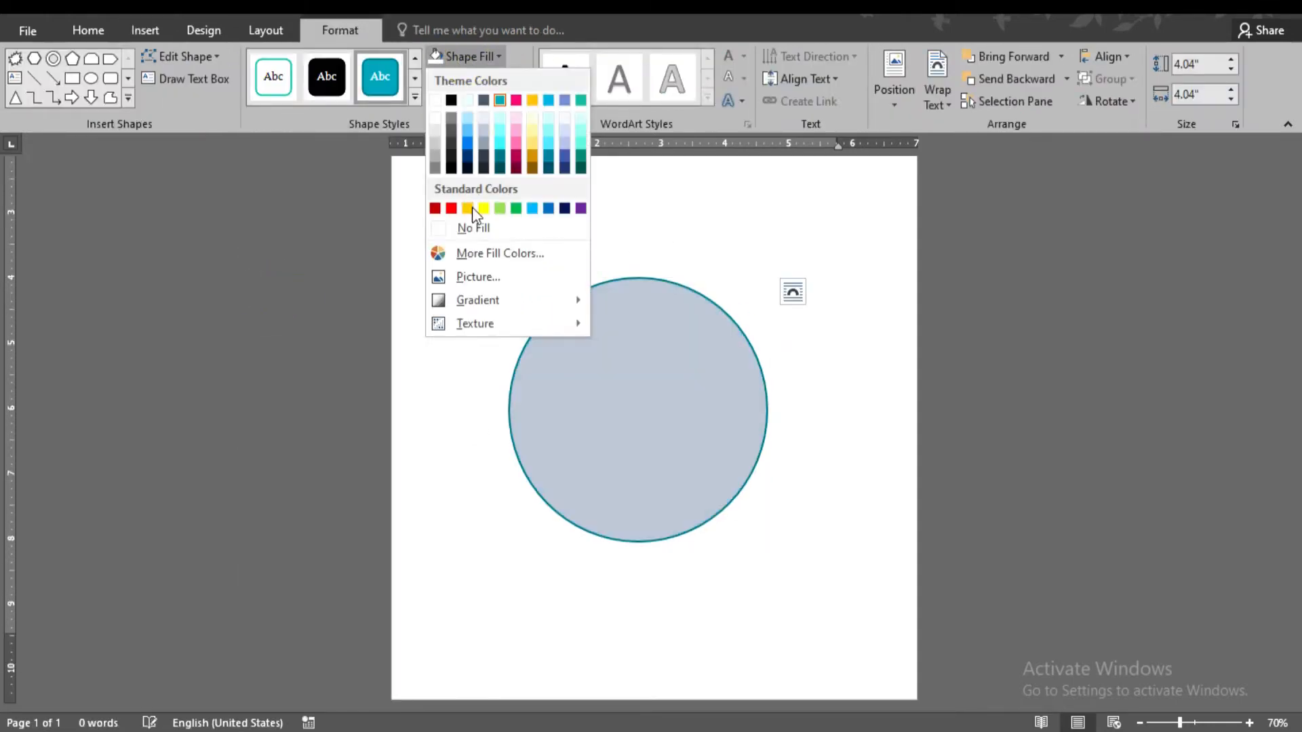
left_click(471, 207)
left_click(478, 78)
left_click(479, 250)
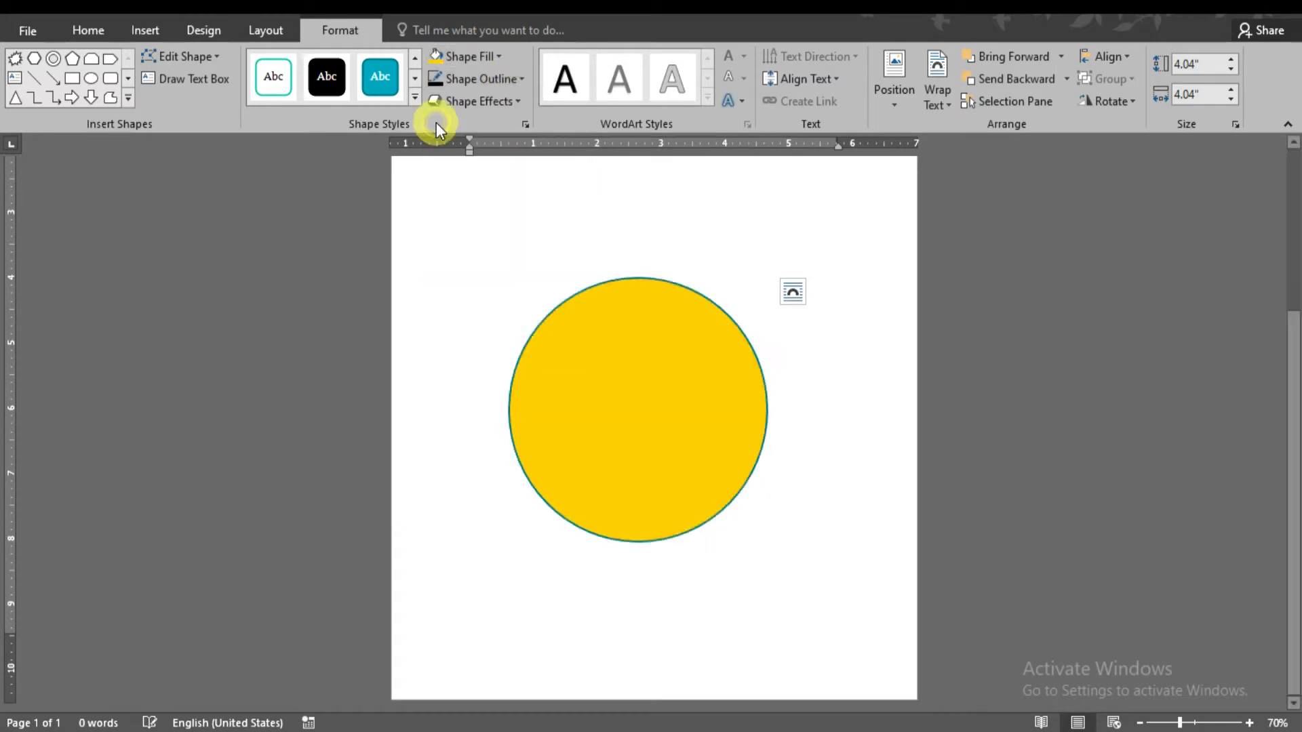
Move the circle slightly right, toward the page's horizontal center.
scroll(947, 427, "up", 2)
left_click(947, 427)
left_click_drag(606, 634, 625, 602)
left_click(994, 320)
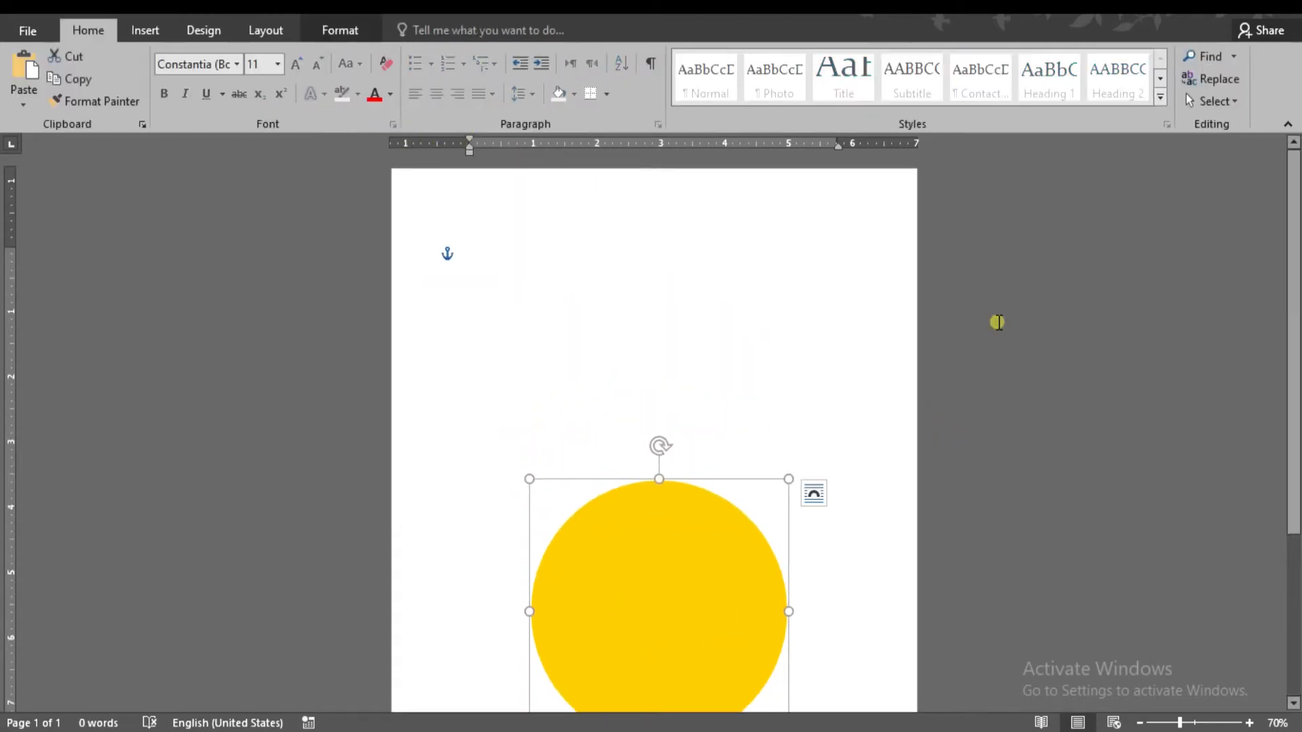
Draw a rectangle covering the whole page, about 11.84" high and 8.72" wide.
left_click(154, 32)
left_click(261, 78)
left_click(421, 149)
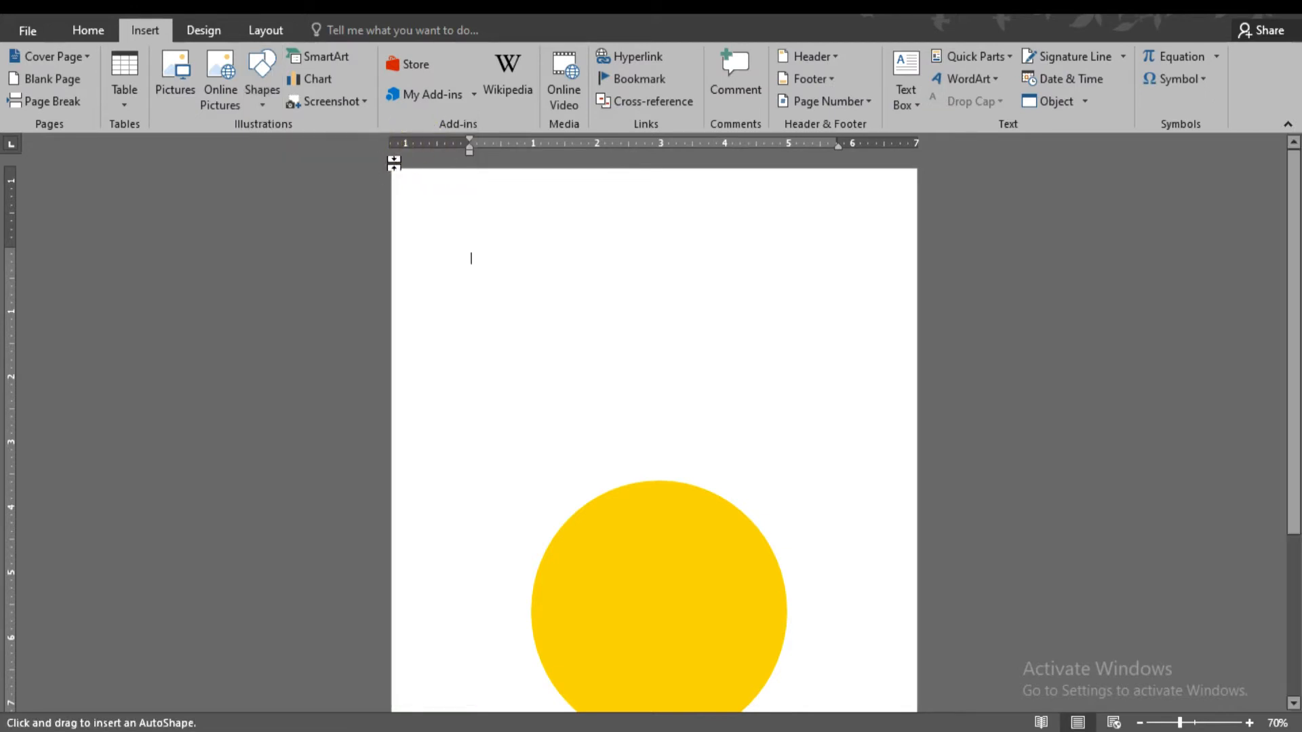
mouse_move(389, 168)
left_mouse_down()
mouse_move(901, 576)
mouse_move(906, 619)
left_mouse_up()
scroll(907, 617, "down", 3)
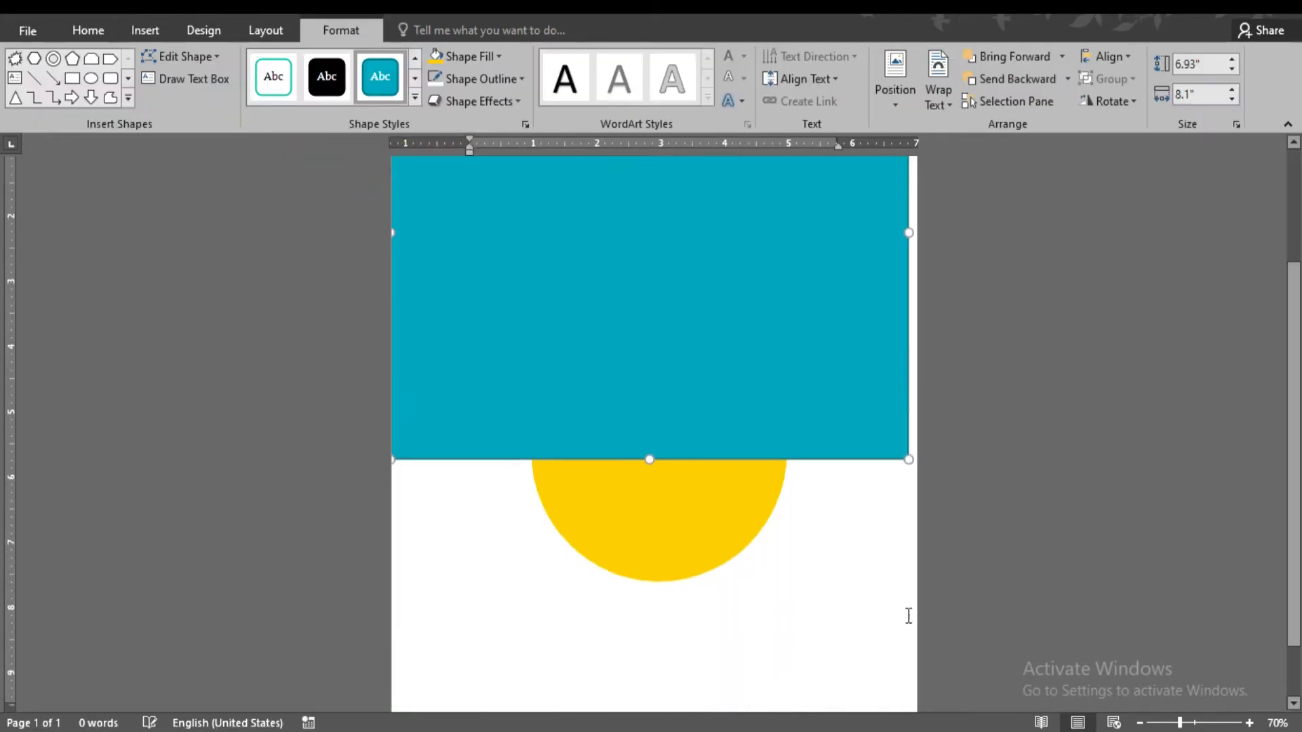
left_click_drag(907, 393, 941, 674)
Give the page-covering rectangle a radial teal-green gradient fill and close the shape formatting settings.
right_click(614, 372)
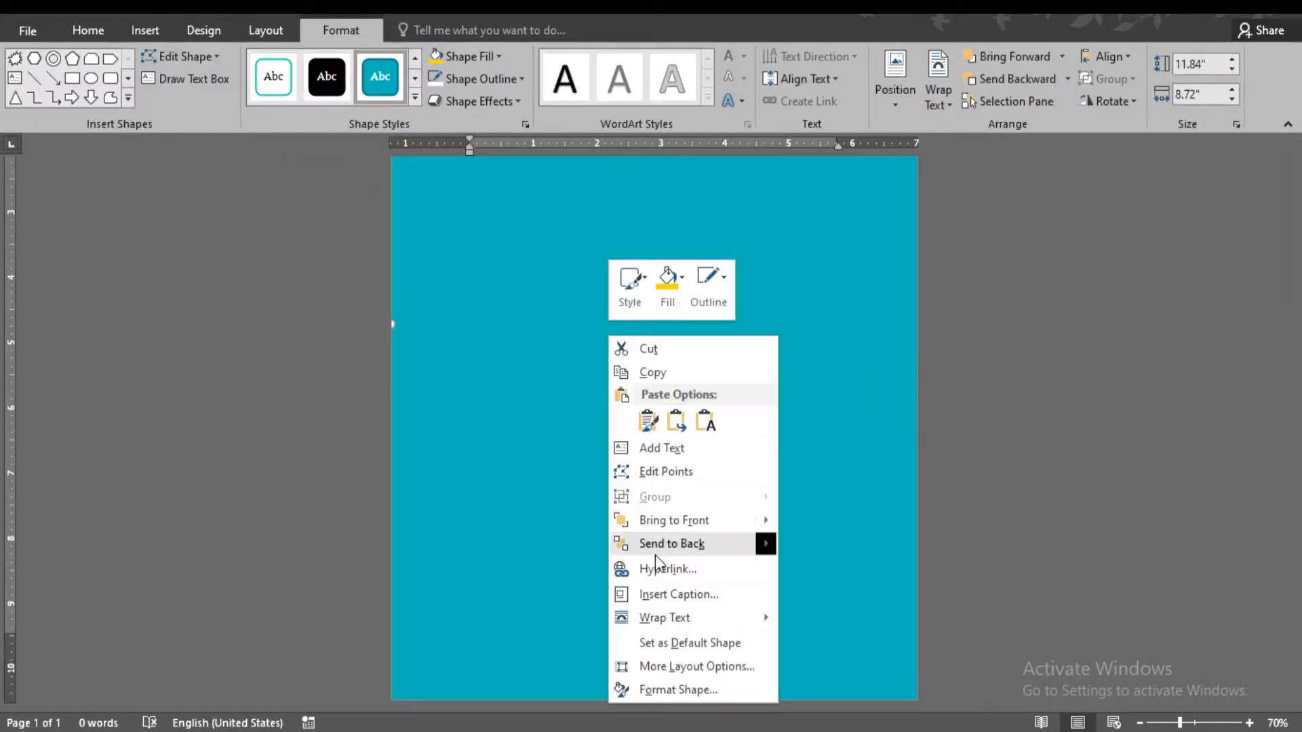
left_click(662, 688)
left_click(1141, 300)
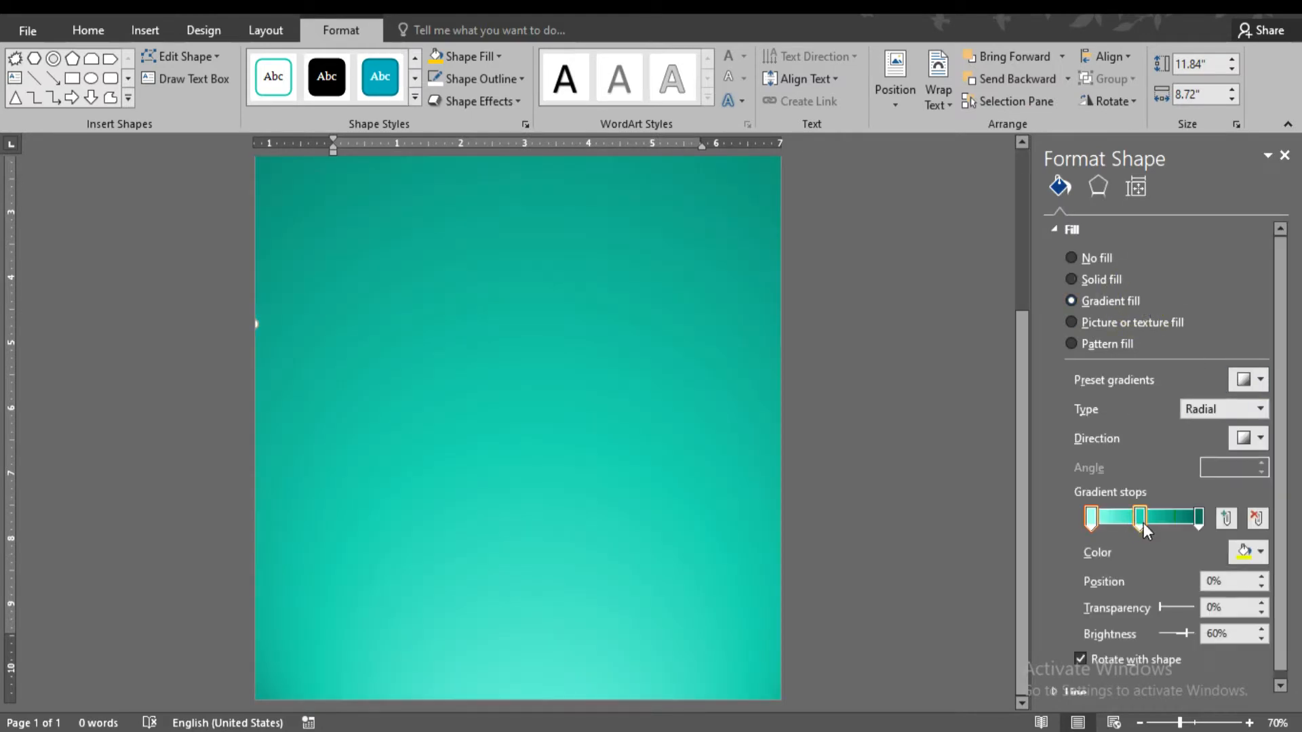
left_click(1143, 523)
scroll(953, 352, "up", 3)
left_click(1248, 381)
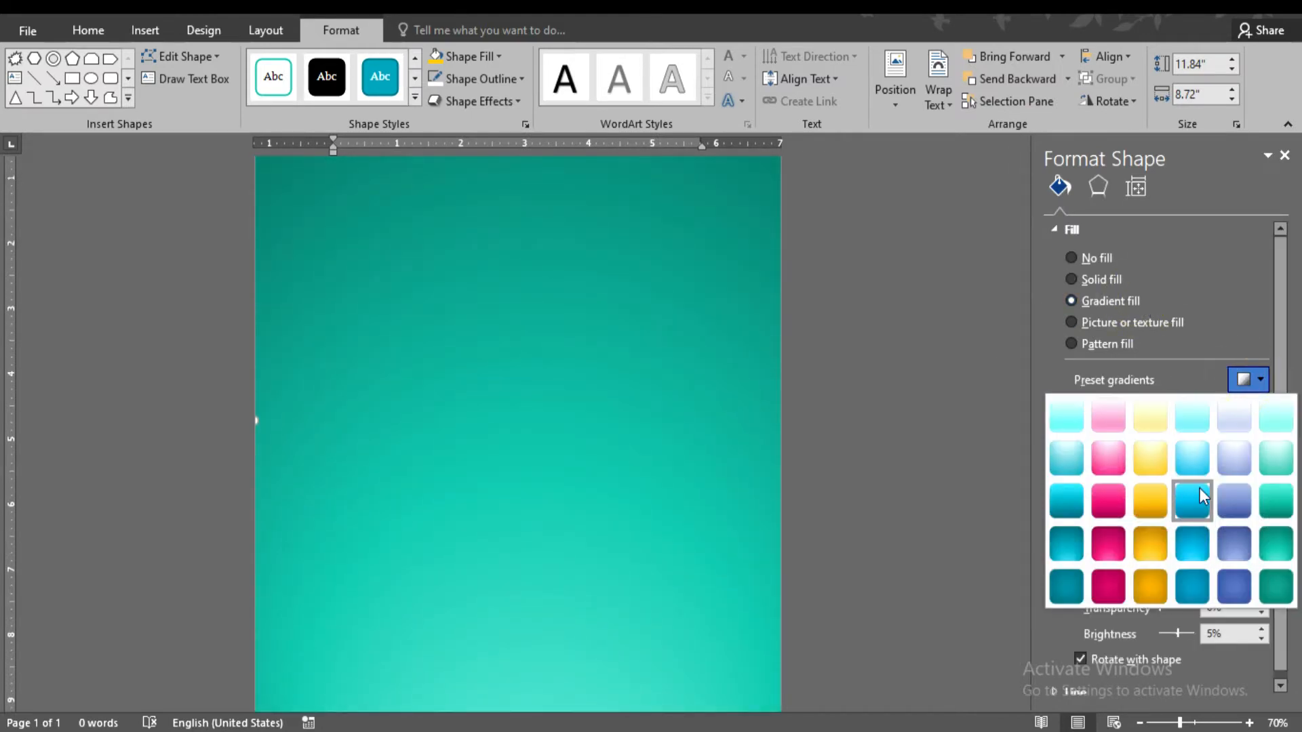
left_click(924, 285)
left_click(1284, 156)
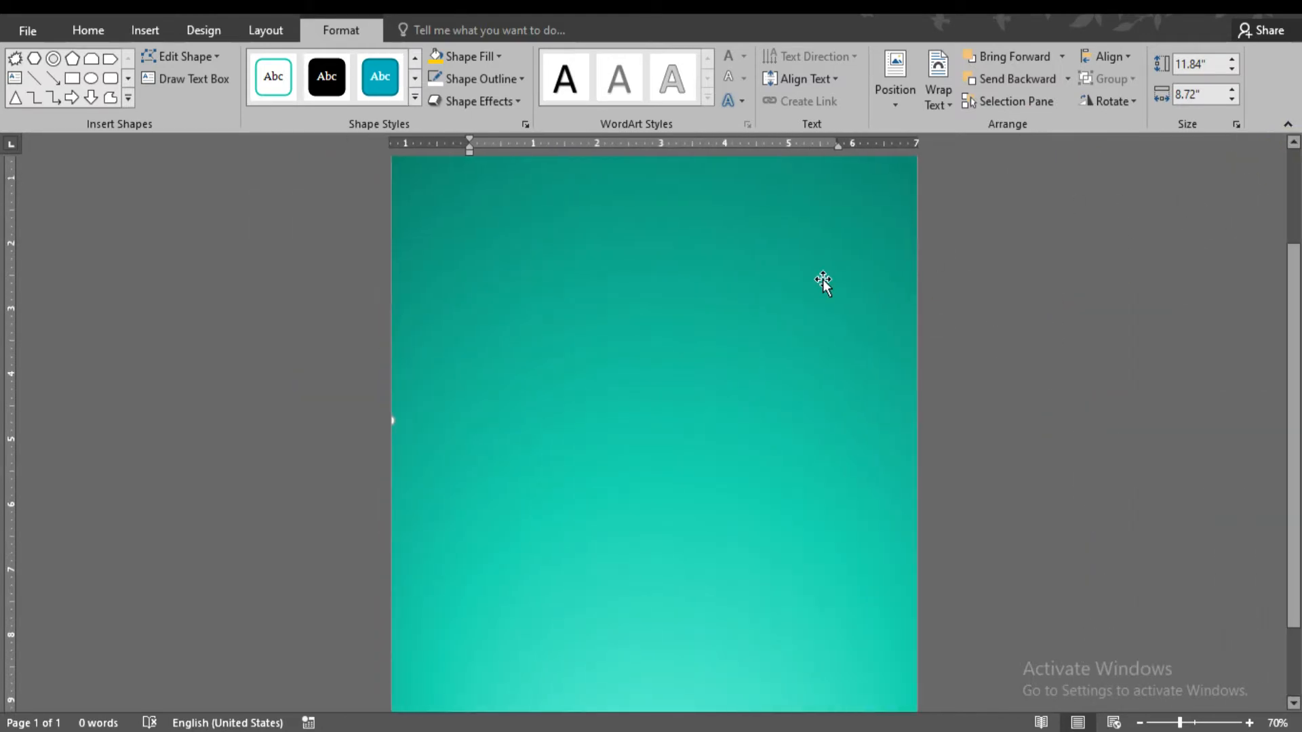
Send the gradient rectangle backward so it lies behind the orange circle.
left_click(1040, 79)
scroll(816, 381, "up", 2)
scroll(755, 377, "down", 3)
scroll(654, 512, "up", 3)
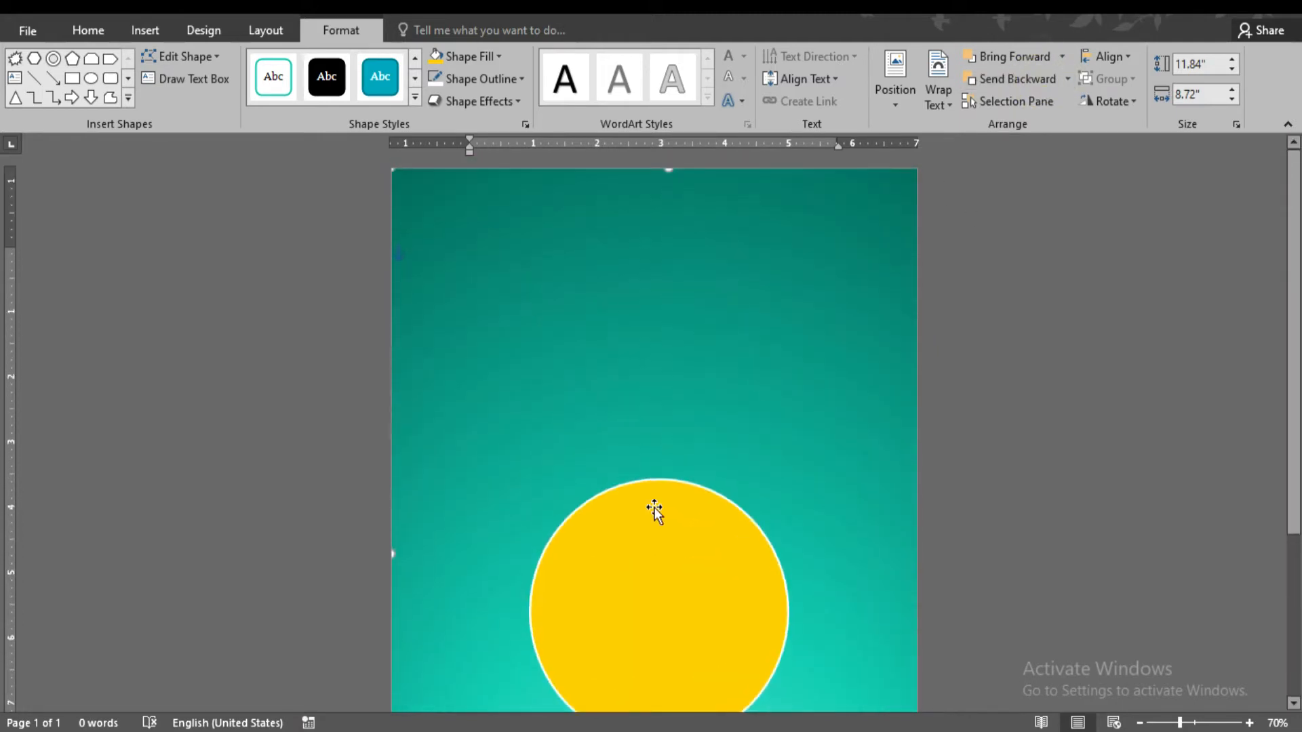
Align the orange circle to the middle, and reposition it slightly lower on the page.
scroll(651, 513, "down", 3)
left_click_drag(652, 439, 657, 460)
left_click(970, 343)
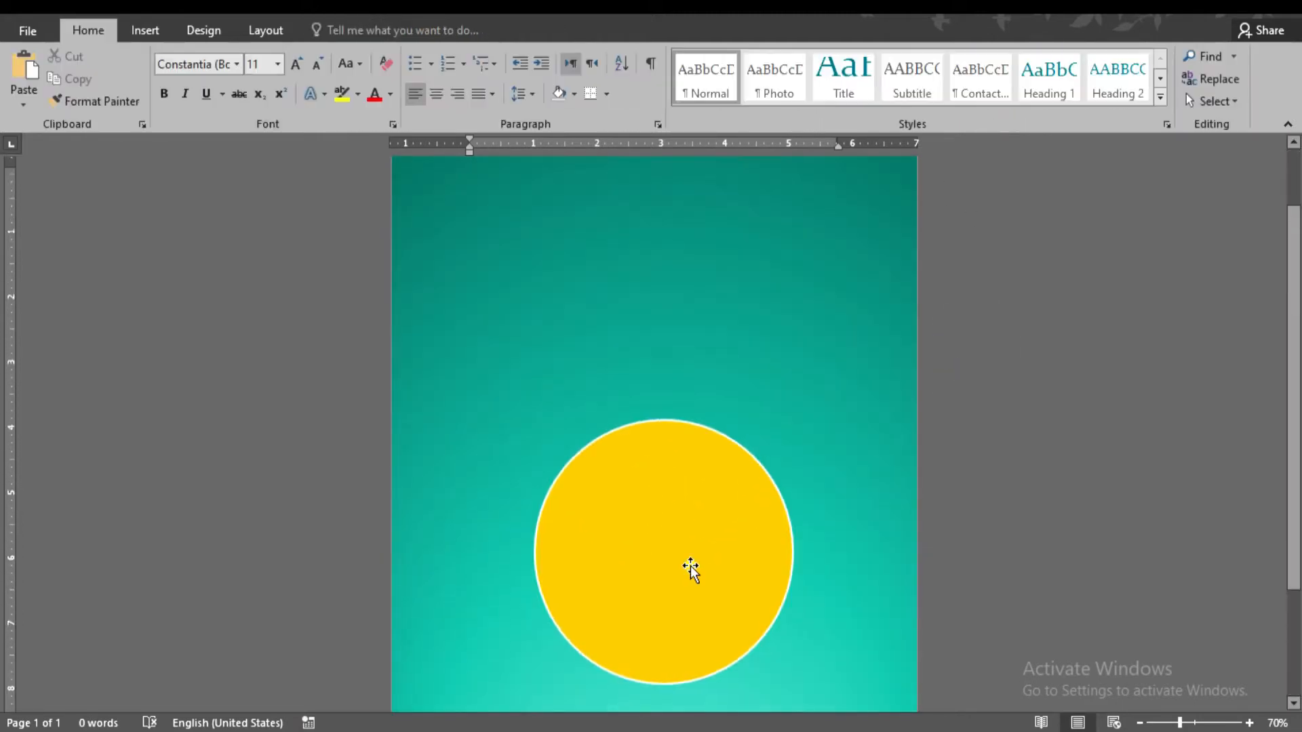
left_click(691, 566)
left_click(1119, 57)
left_click(1112, 175)
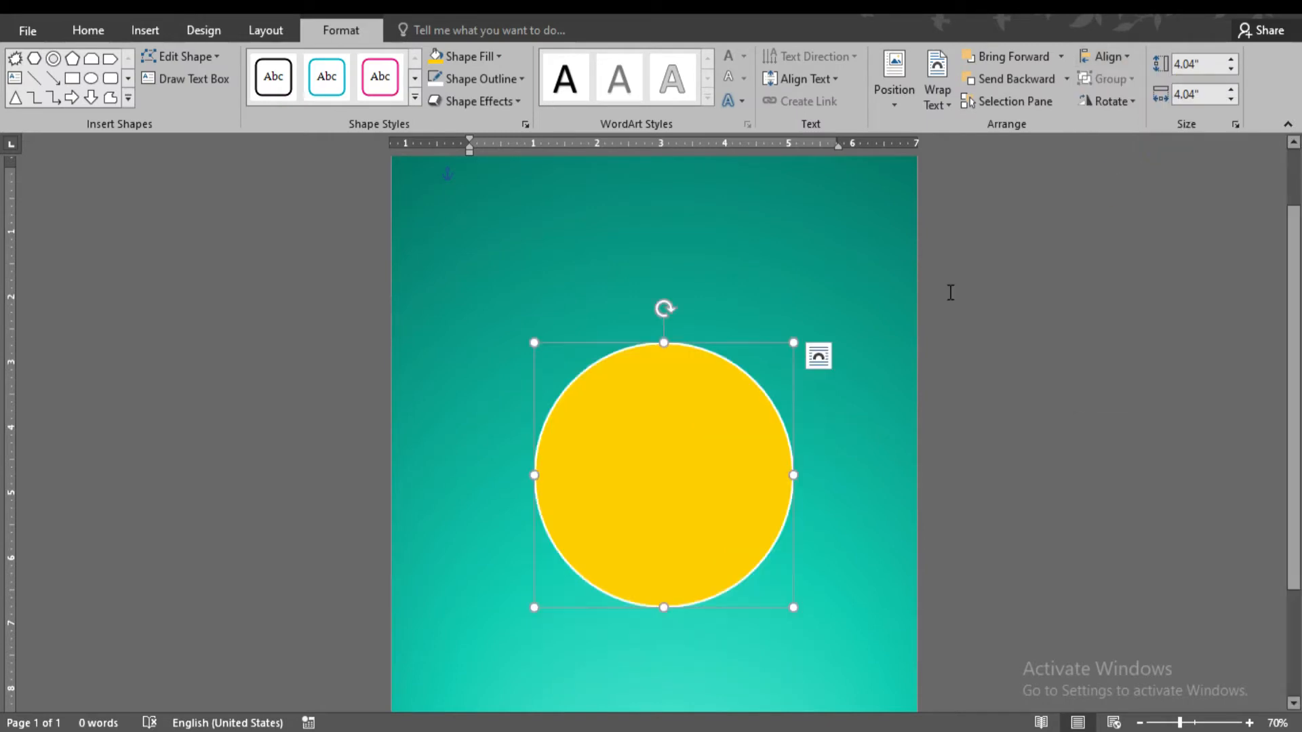
scroll(881, 265, "down", 3)
left_click_drag(691, 338, 695, 473)
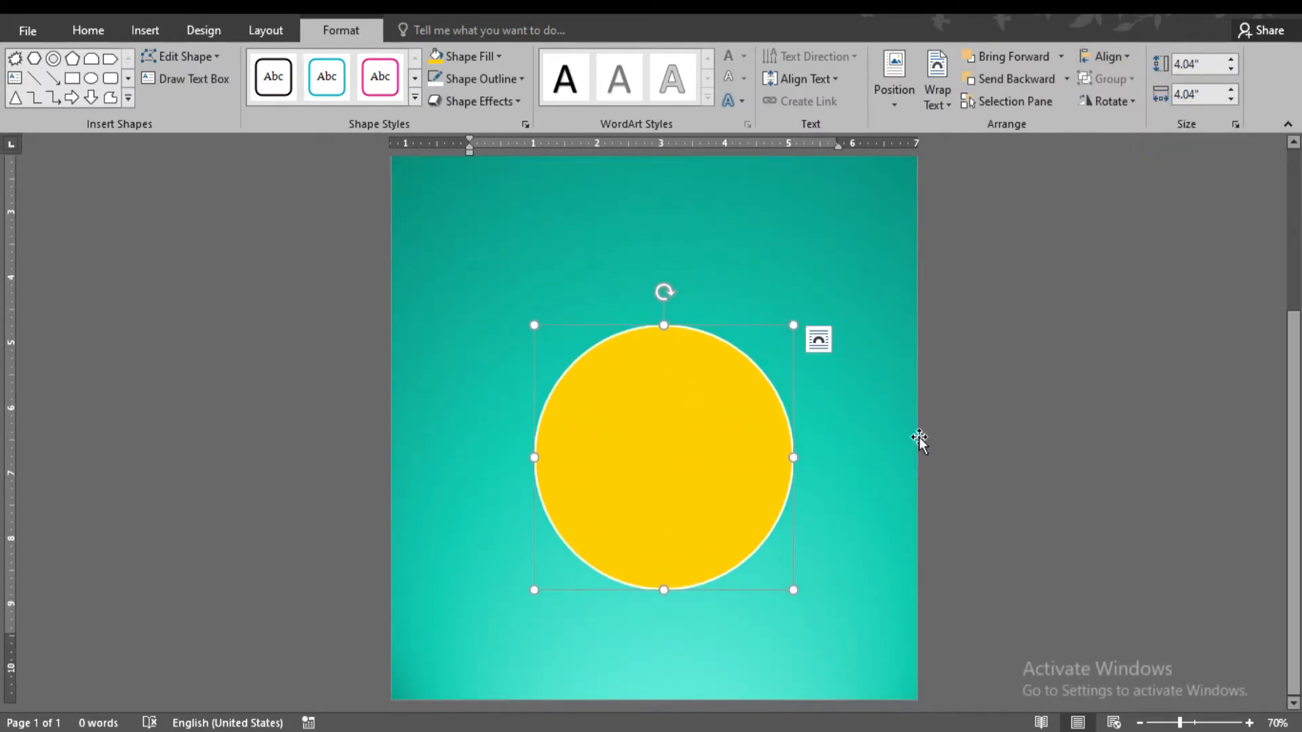
left_click_drag(624, 549, 620, 513)
left_click(971, 456)
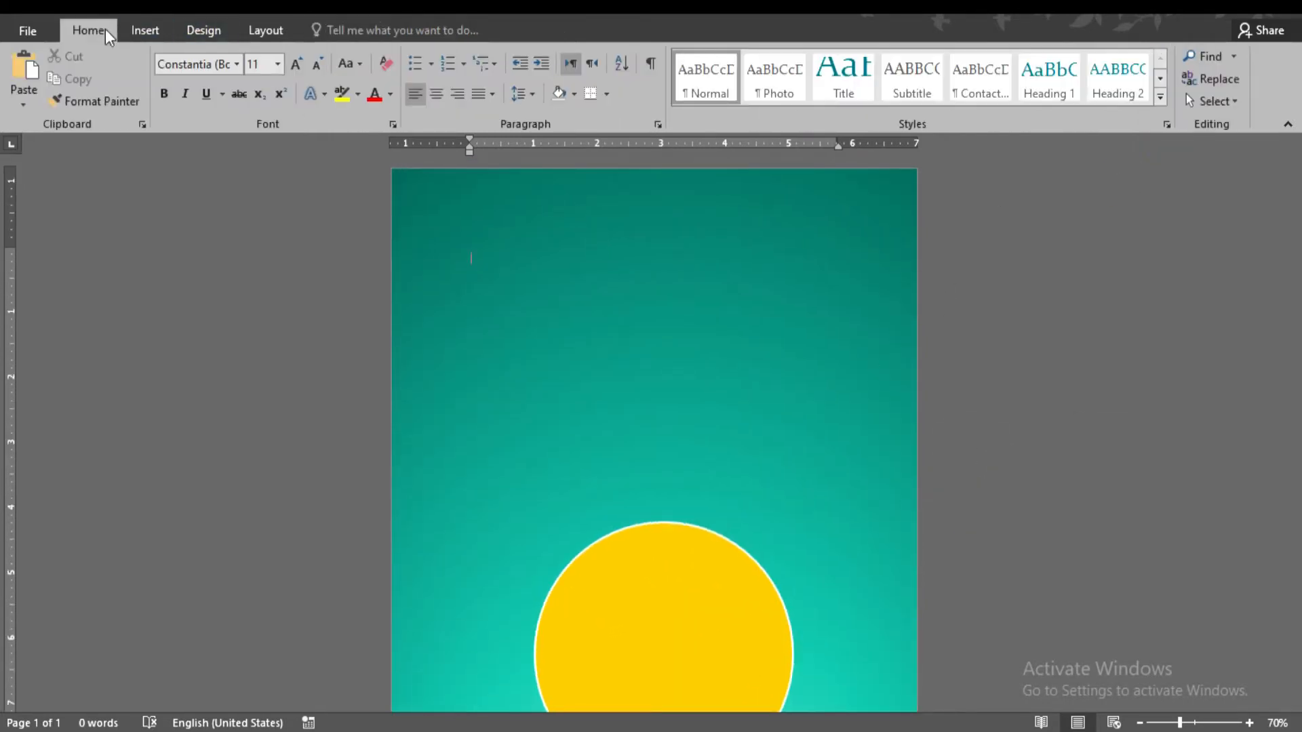
Draw a rectangle across the page's upper edge, about 1.22" high and 8.15" wide.
left_click(145, 30)
left_click(247, 95)
left_click(421, 144)
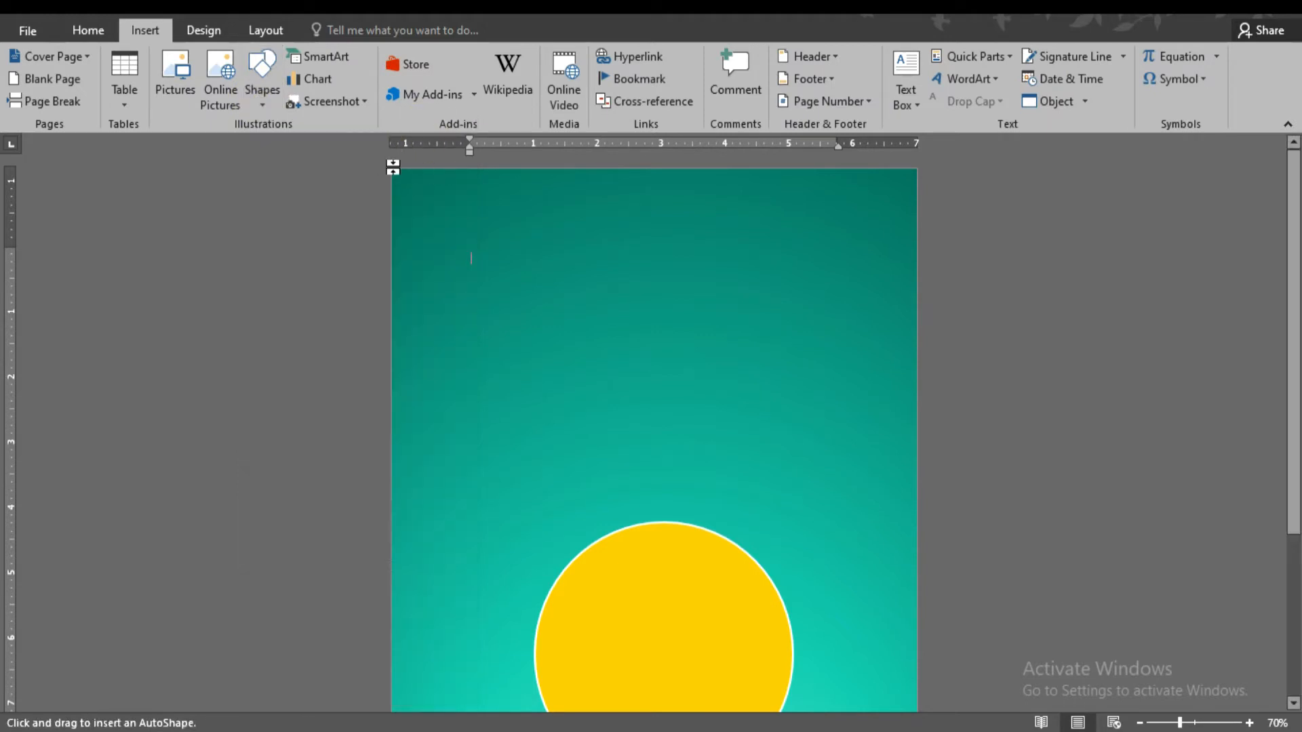
left_click_drag(394, 169, 911, 247)
Edit the new rectangle's points and delete its lower-left corner point to form a triangle.
right_click(533, 237)
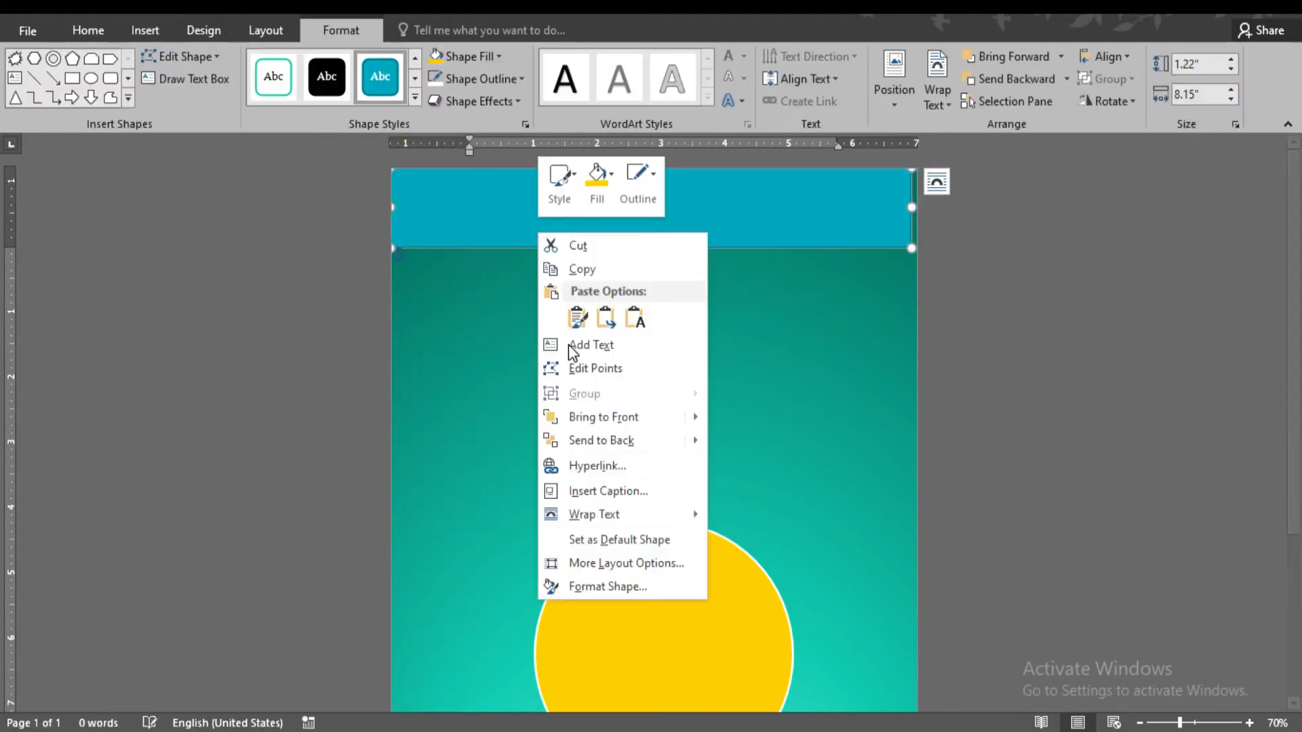
left_click(598, 366)
right_click(394, 245)
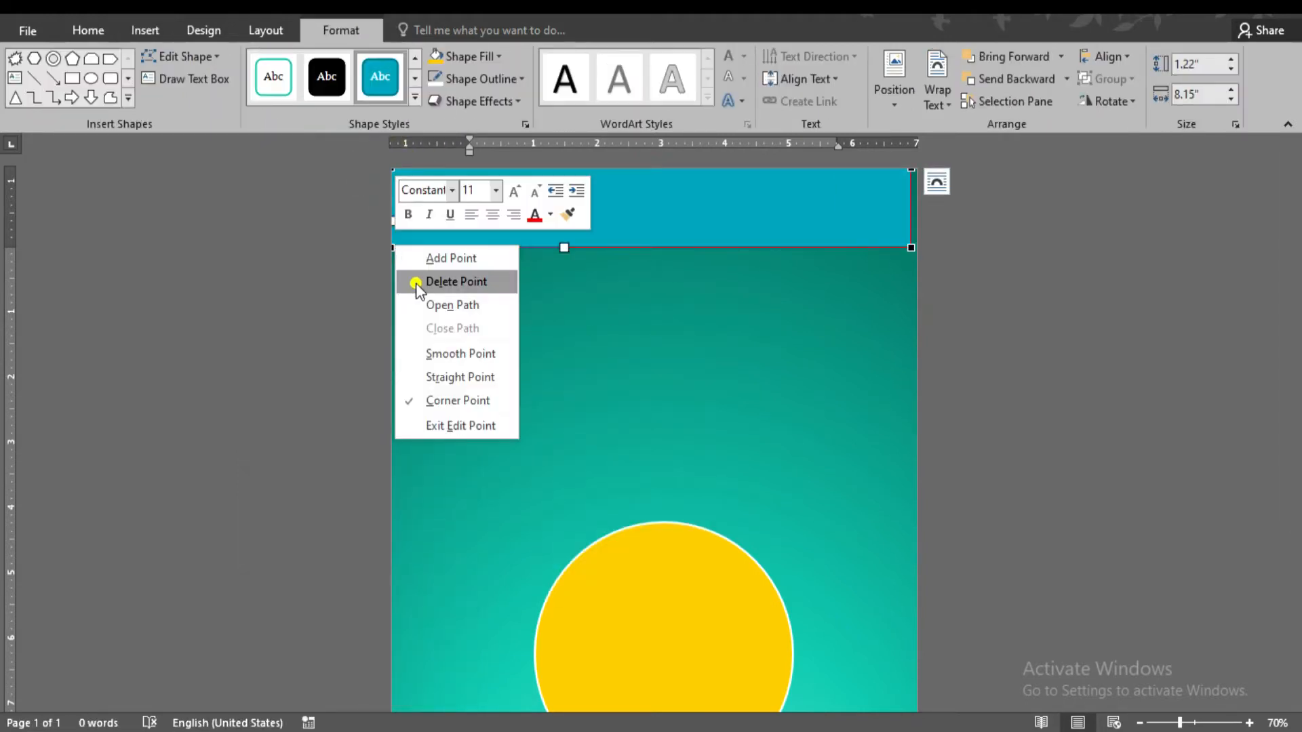
left_click(424, 279)
Place the triangle flush with the page's upper edge and widen it to about 9.46" across the full page.
left_click(994, 258)
left_click(869, 212)
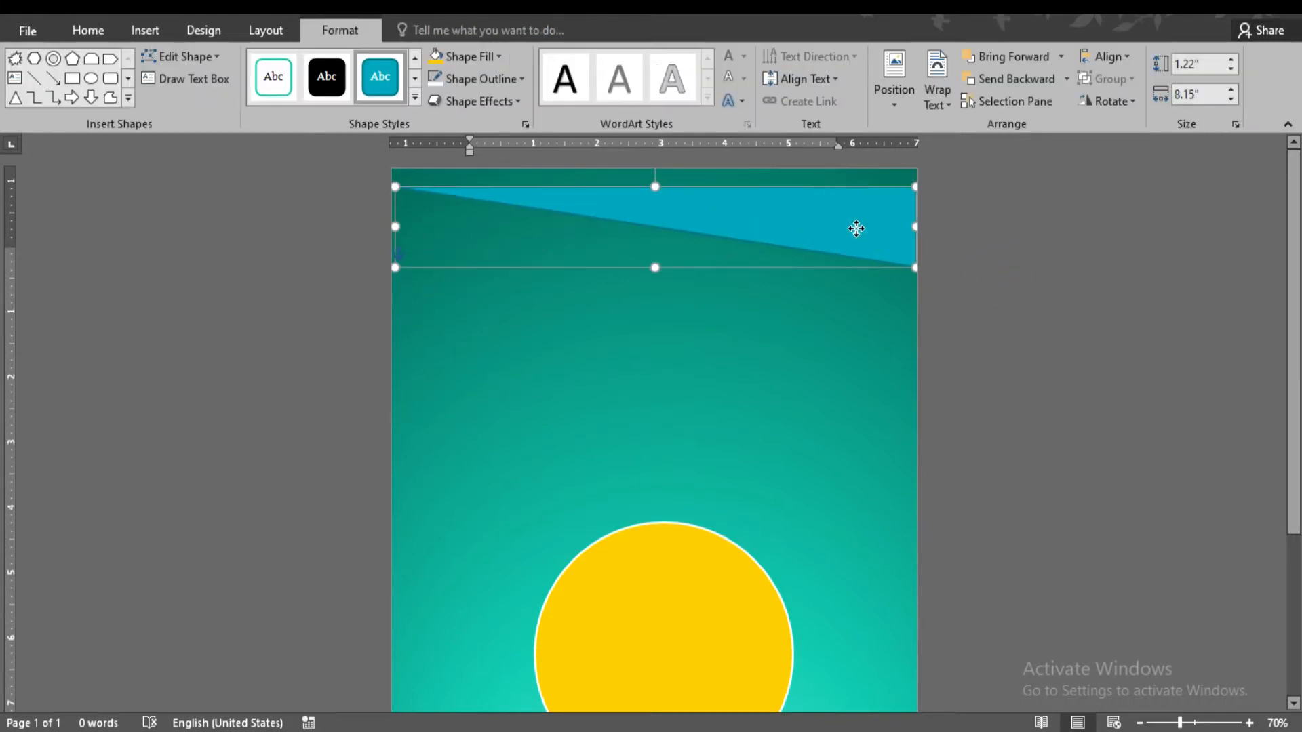
left_click_drag(873, 210, 938, 215)
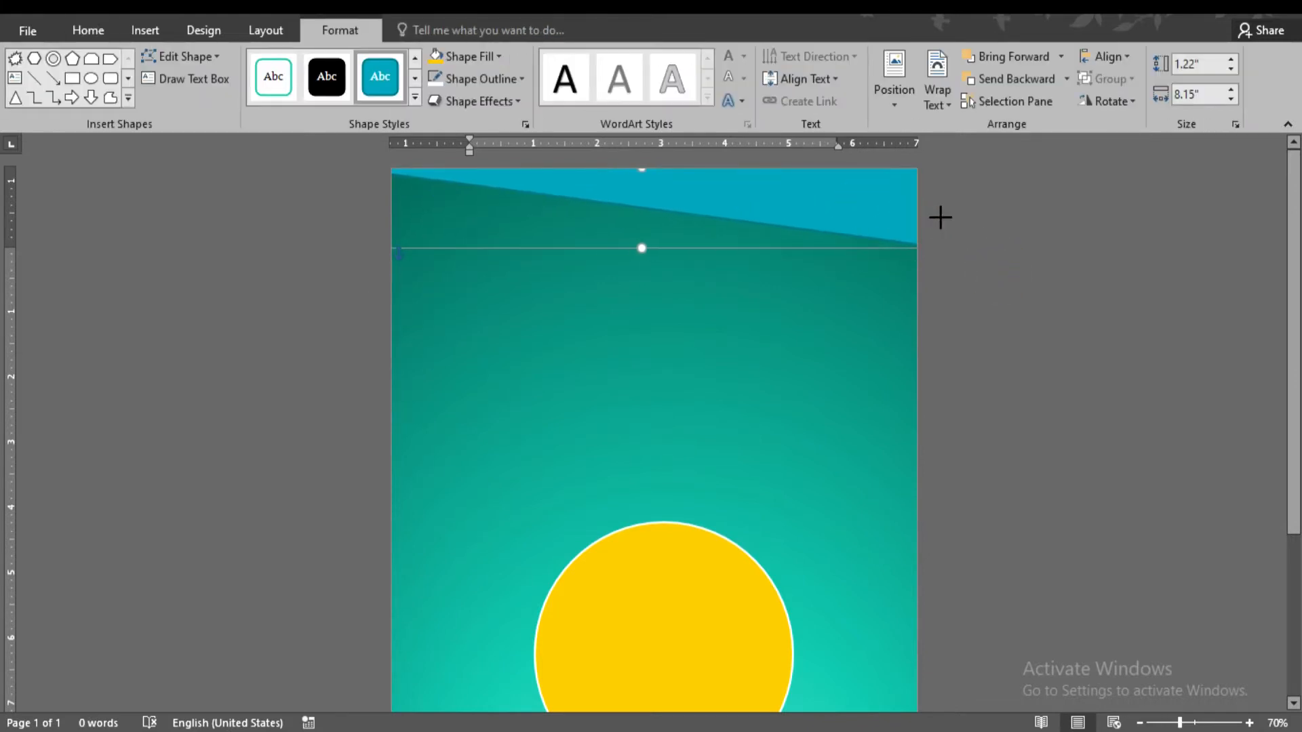
Fill the upper triangle with the standard orange color and remove its outline.
left_click(468, 56)
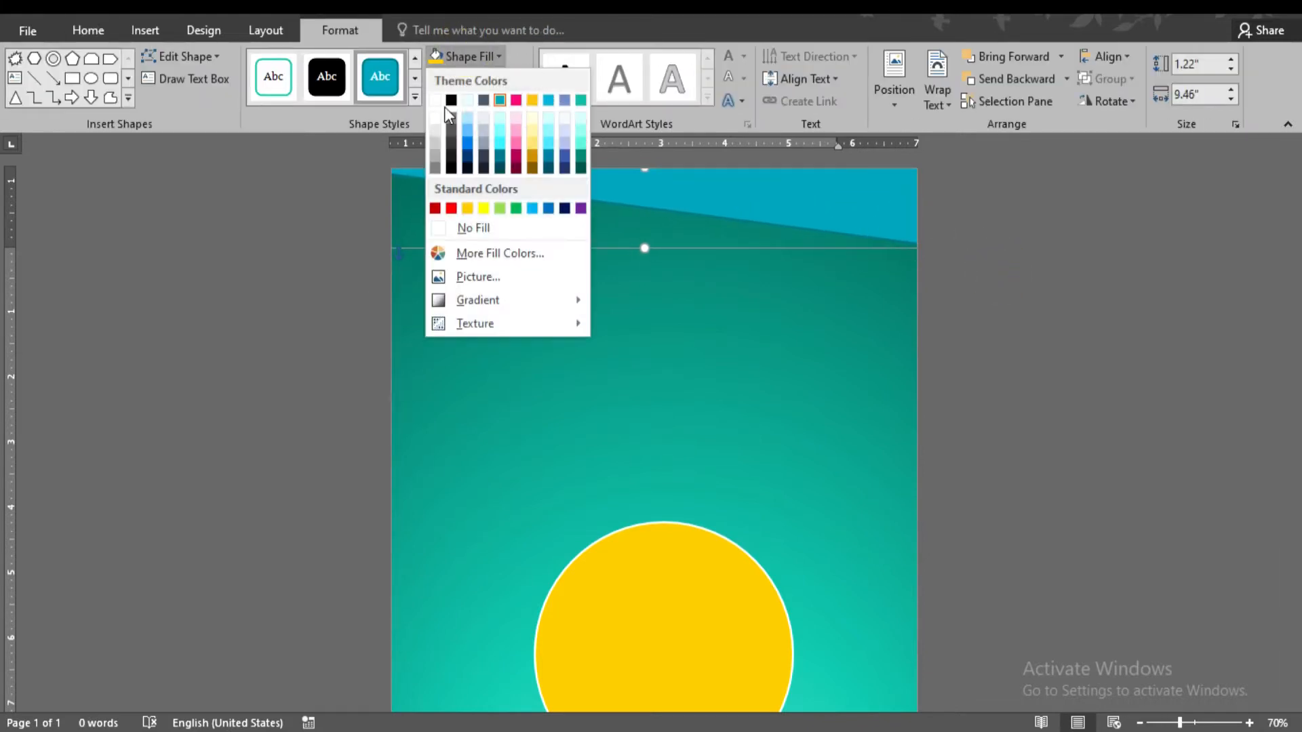
left_click(468, 207)
left_click(473, 78)
left_click(521, 264)
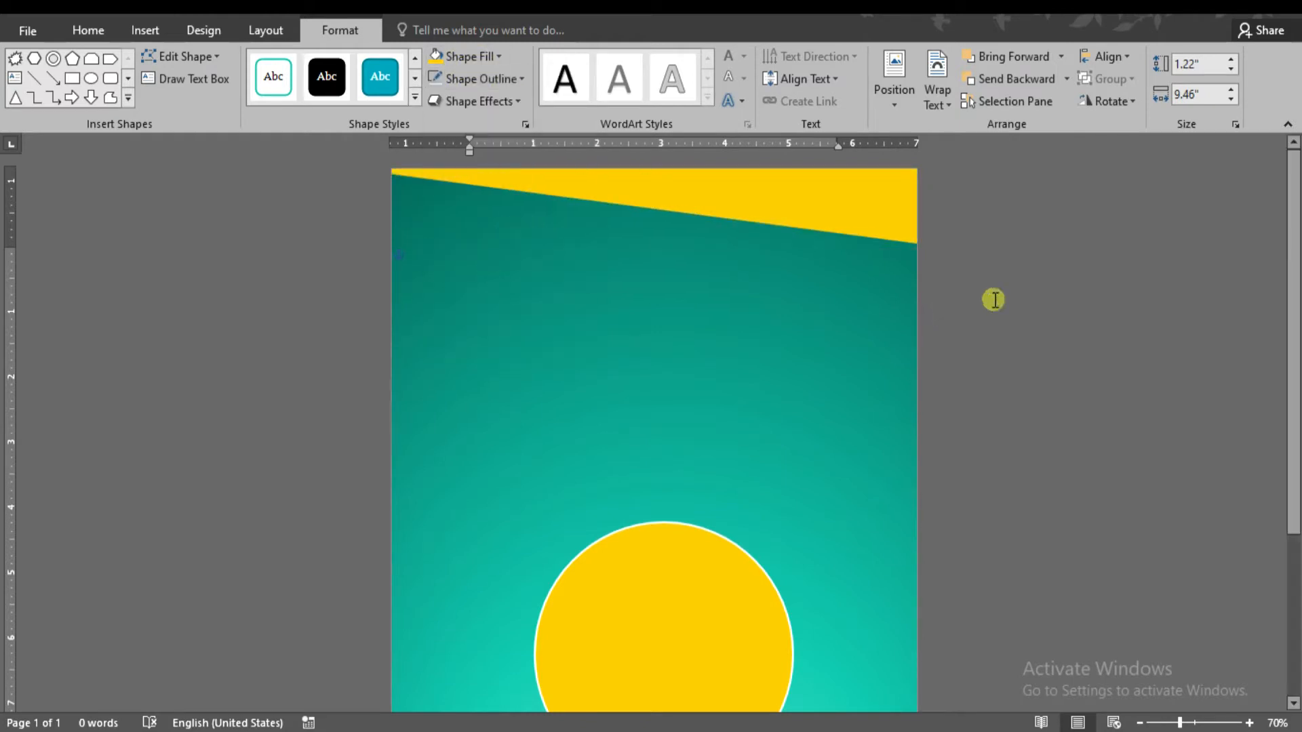
Duplicate the orange triangle and place the copy along the page's lower edge.
left_click(994, 296)
left_click(858, 212)
left_click_drag(858, 217, 858, 573)
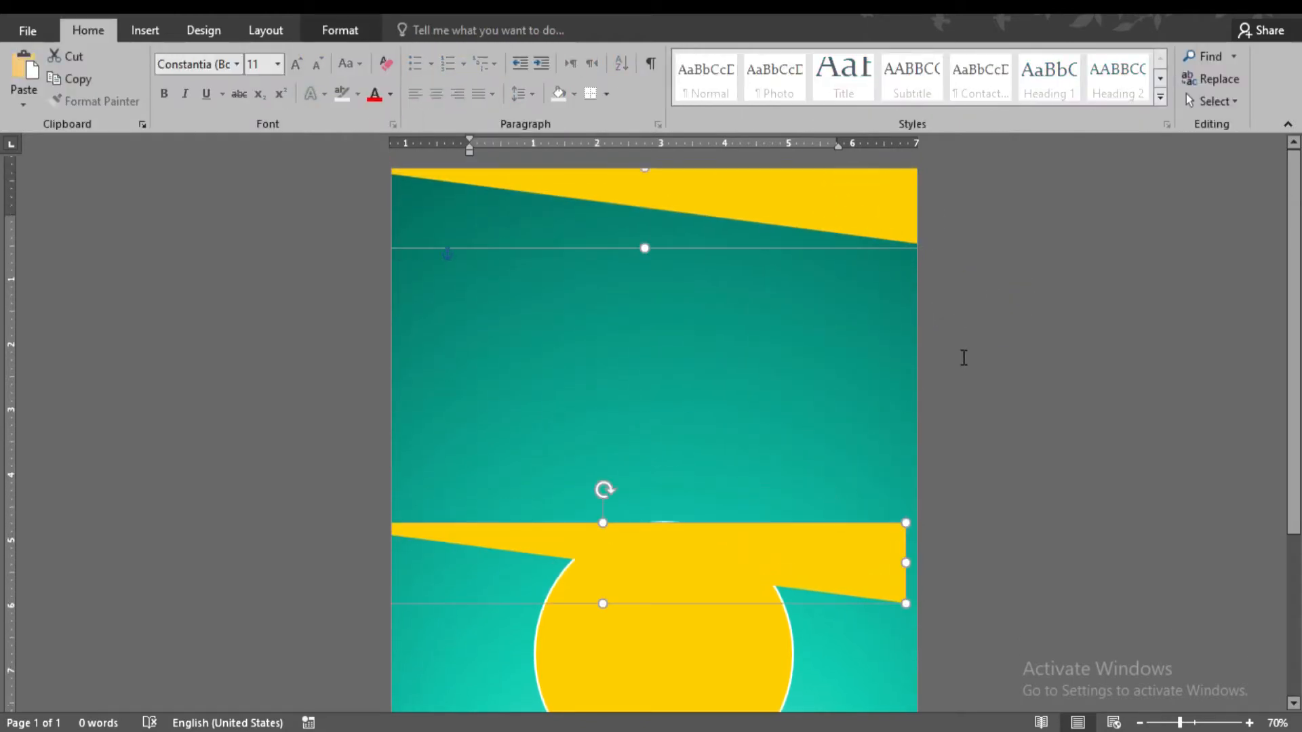
scroll(962, 357, "down", 3)
left_click_drag(873, 335, 890, 659)
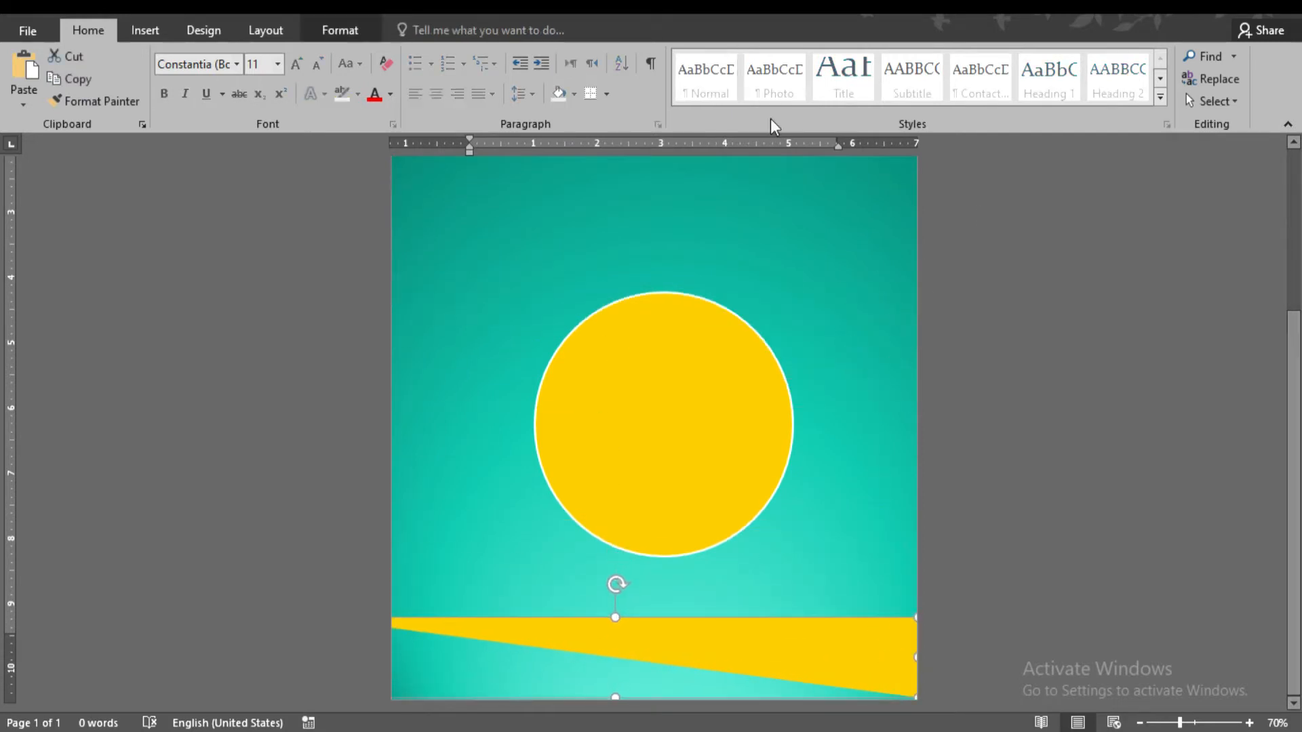
Flip the copied triangle vertically and position it flush with the page's lower edge.
left_click(339, 30)
left_click(1106, 101)
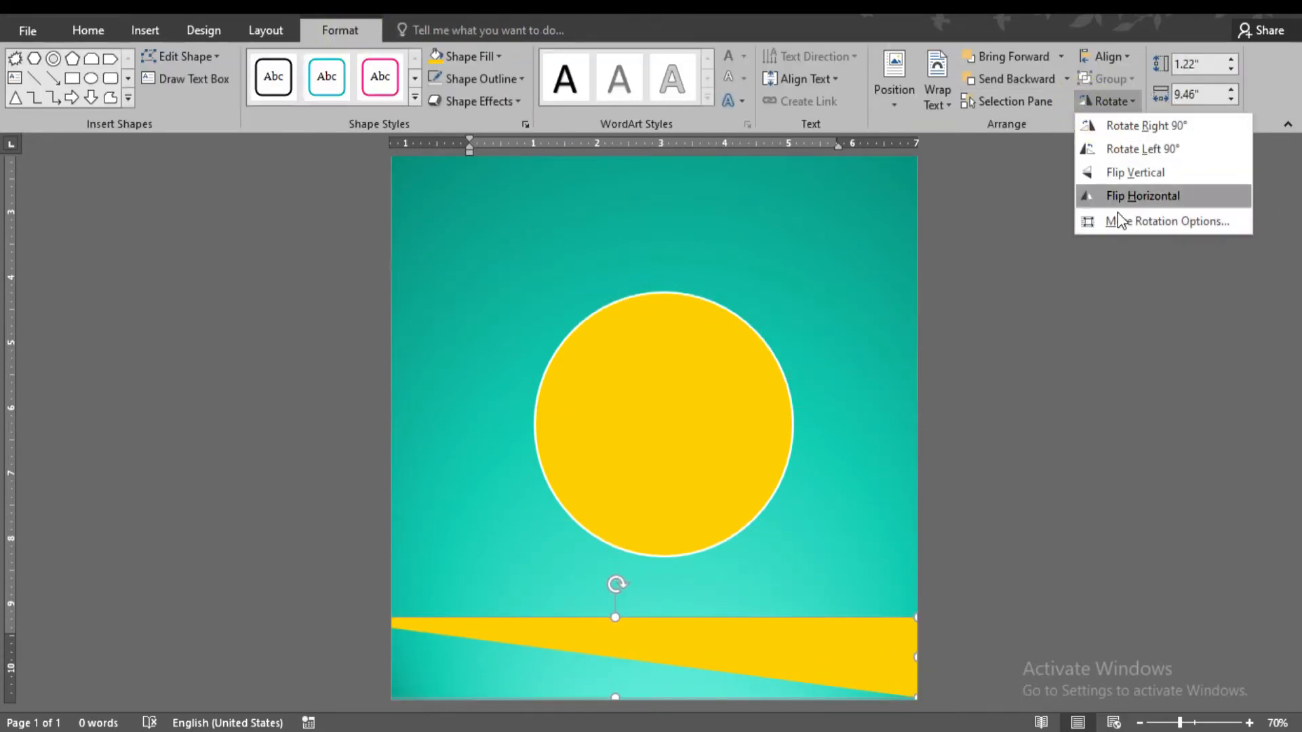
left_click(1098, 171)
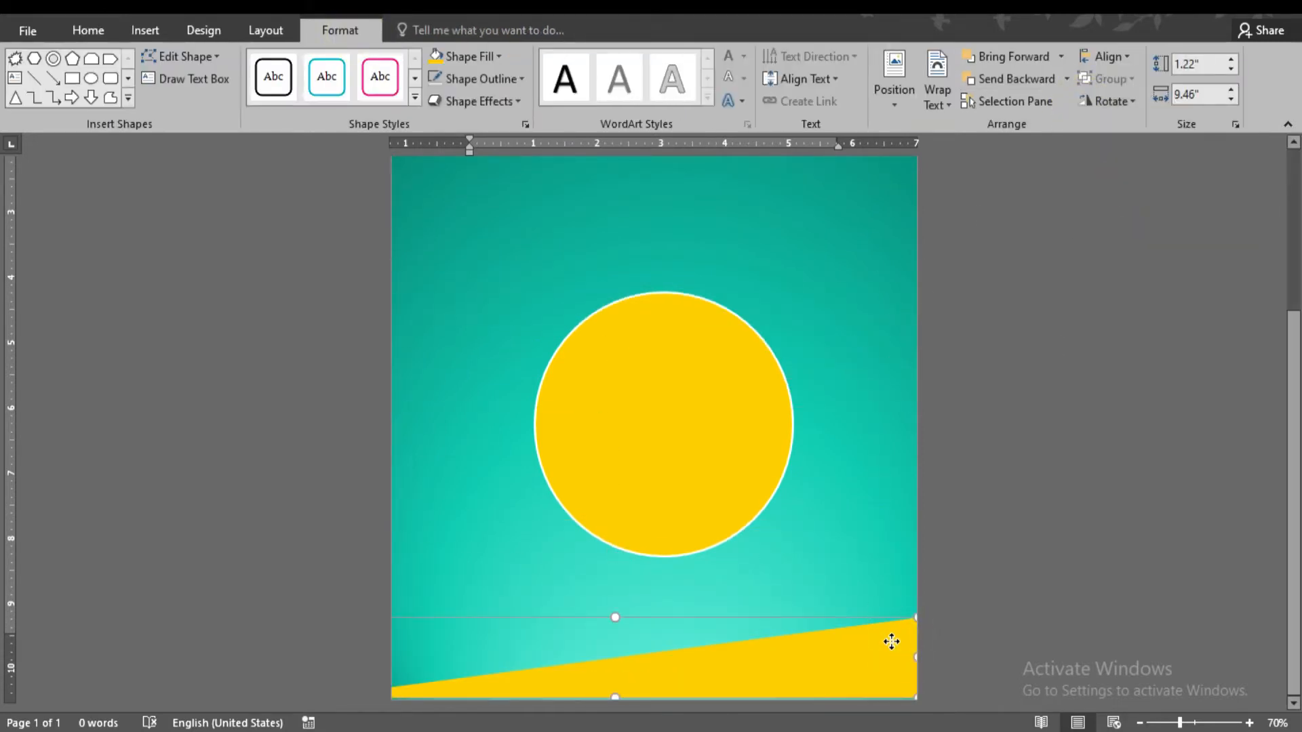
left_click_drag(888, 646, 890, 639)
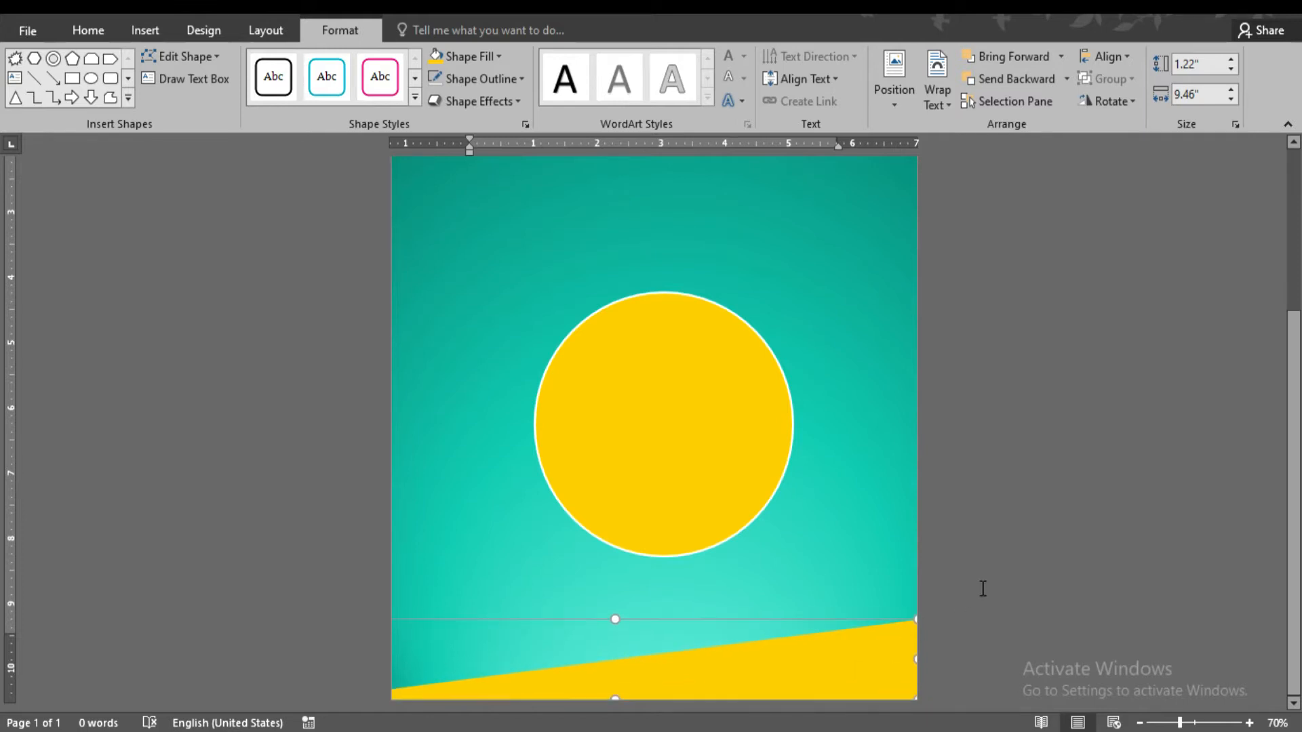
left_click(982, 589)
Insert the picture women_shoes_PNG7467 from the icons png folder and set its text wrapping to In Front of Text.
scroll(982, 589, "down", 5)
scroll(981, 589, "up", 5)
left_click(140, 31)
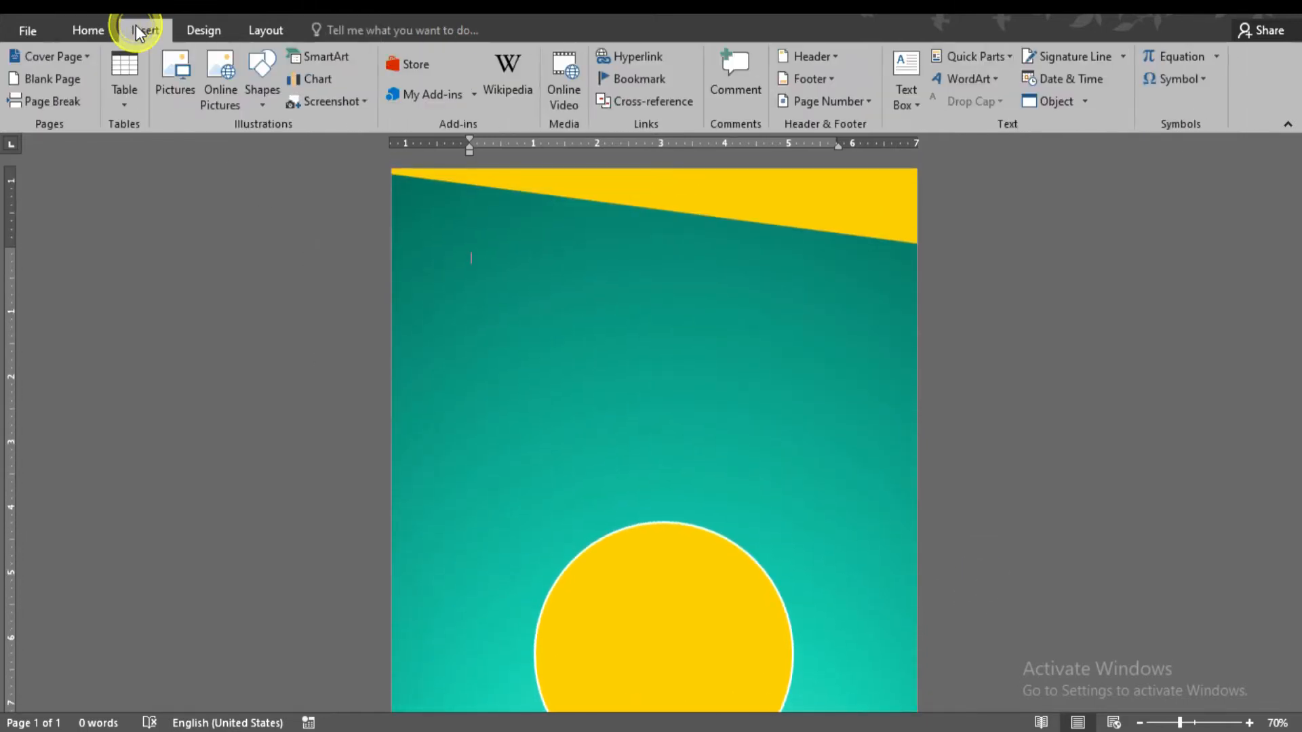
scroll(387, 242, "down", 5)
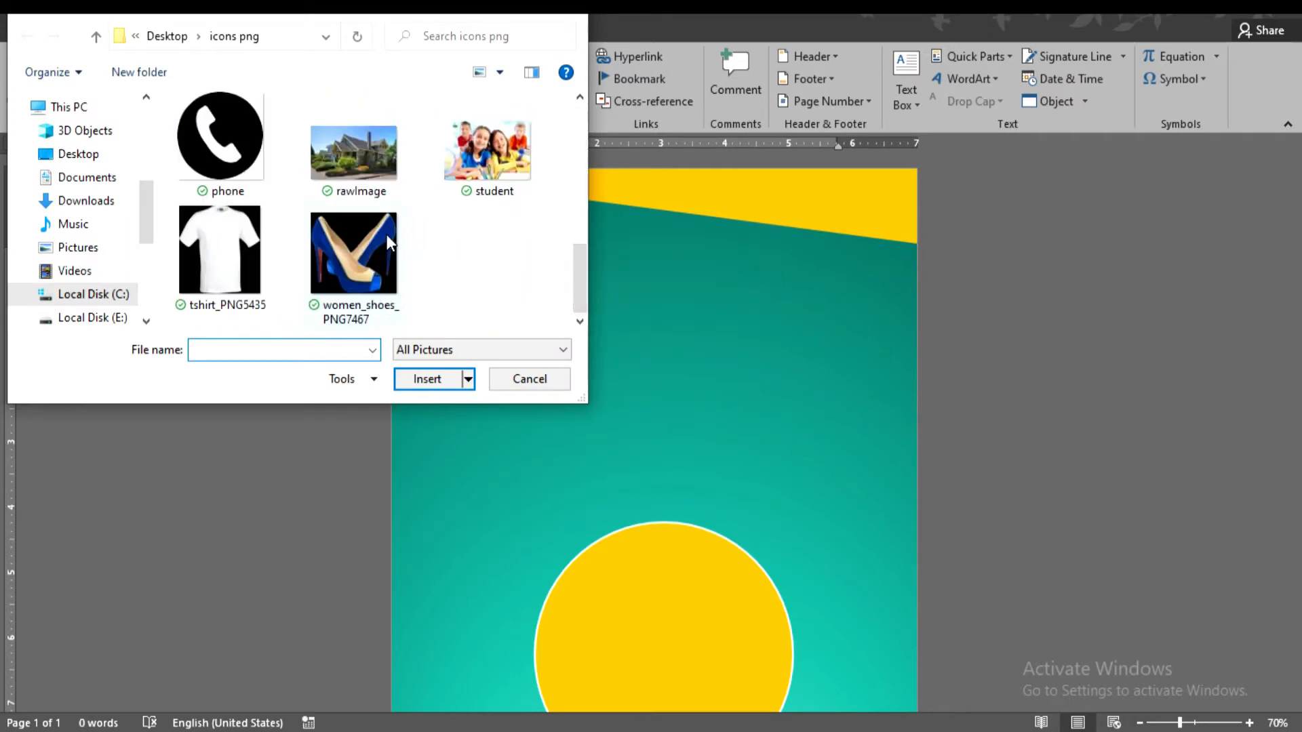
double_click(387, 242)
left_click(895, 105)
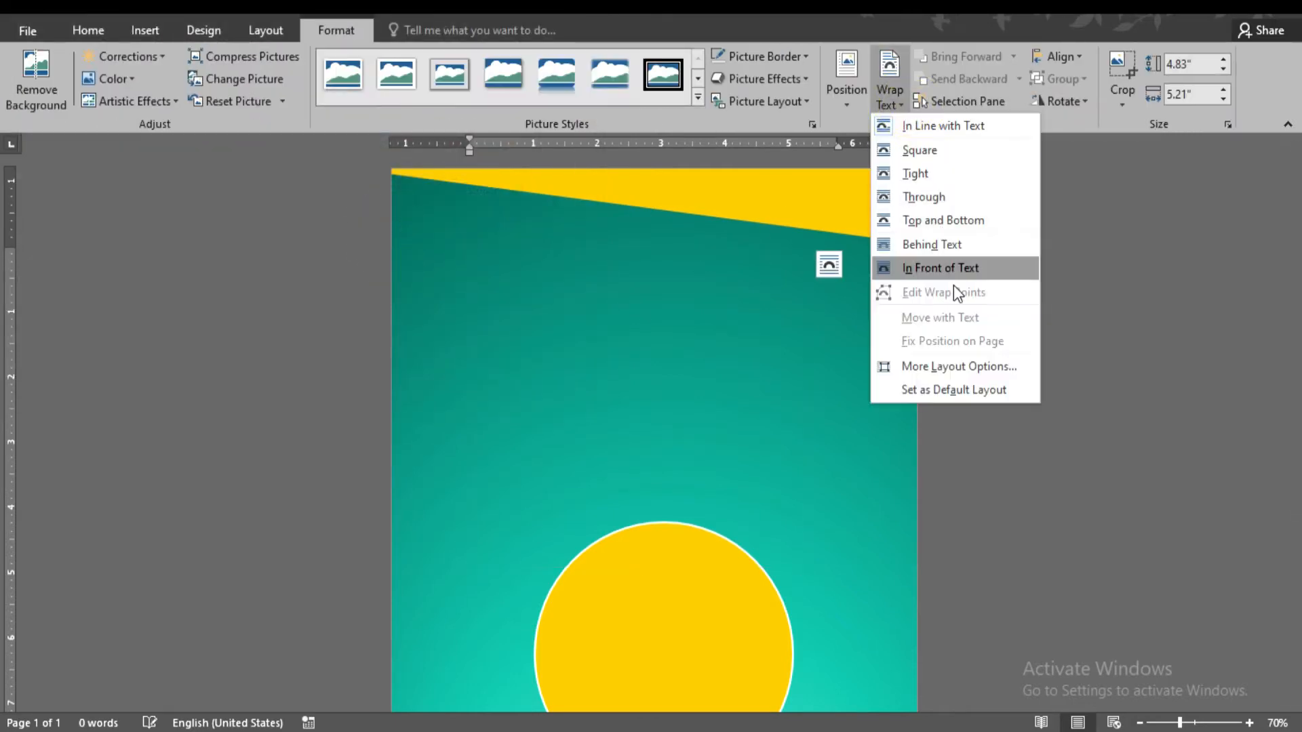
left_click(949, 267)
Apply the Sharpen: 50% correction to the shoe picture.
scroll(674, 295, "down", 3)
left_click(129, 59)
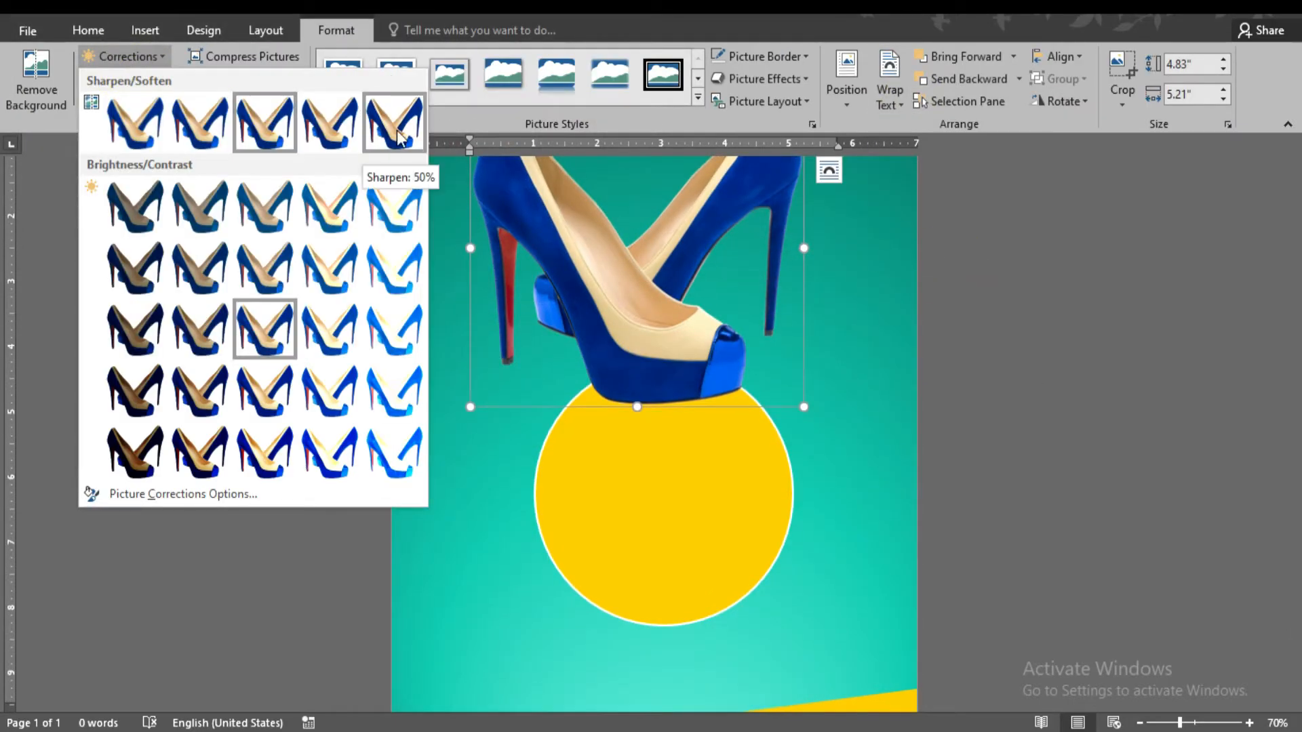
left_click(396, 131)
Move the shoe picture down so it is centered over the orange circle.
left_click_drag(632, 318, 644, 457)
scroll(643, 472, "down", 2)
left_click_drag(634, 367, 629, 415)
left_click(1090, 425)
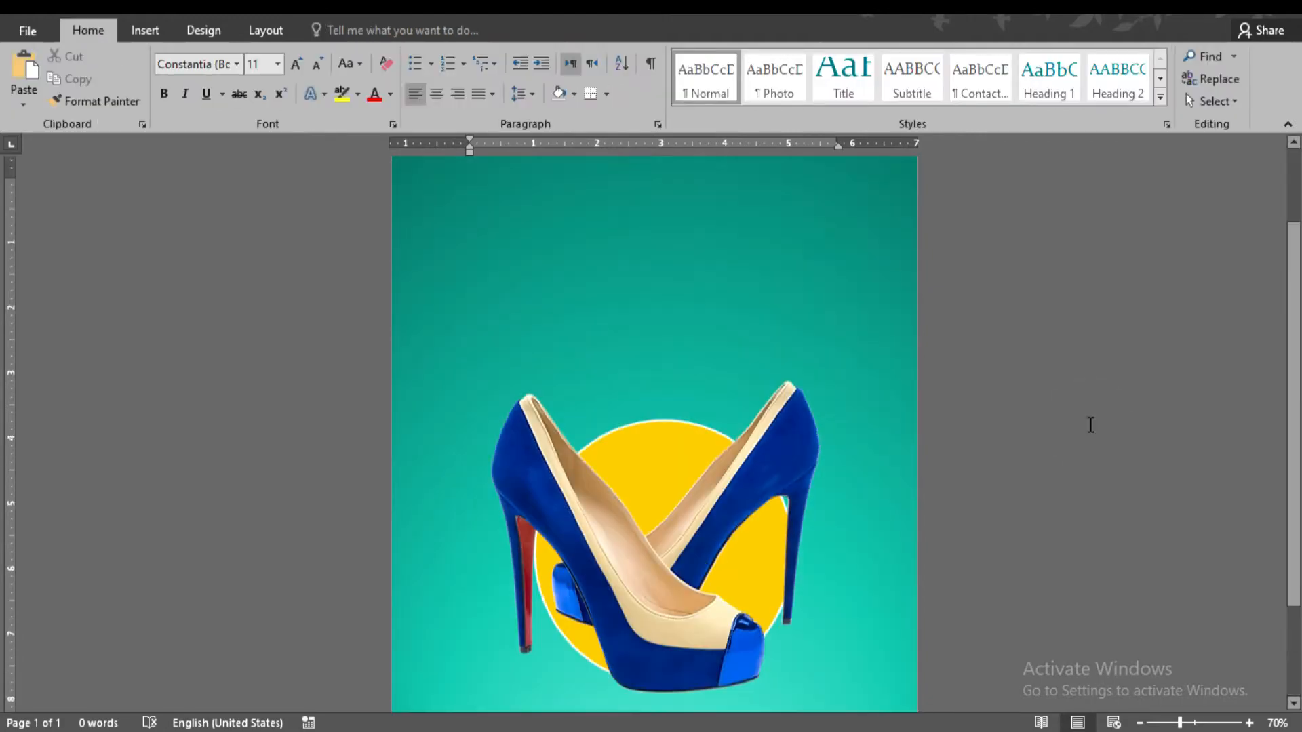
scroll(697, 456, "down", 3)
left_click(777, 316)
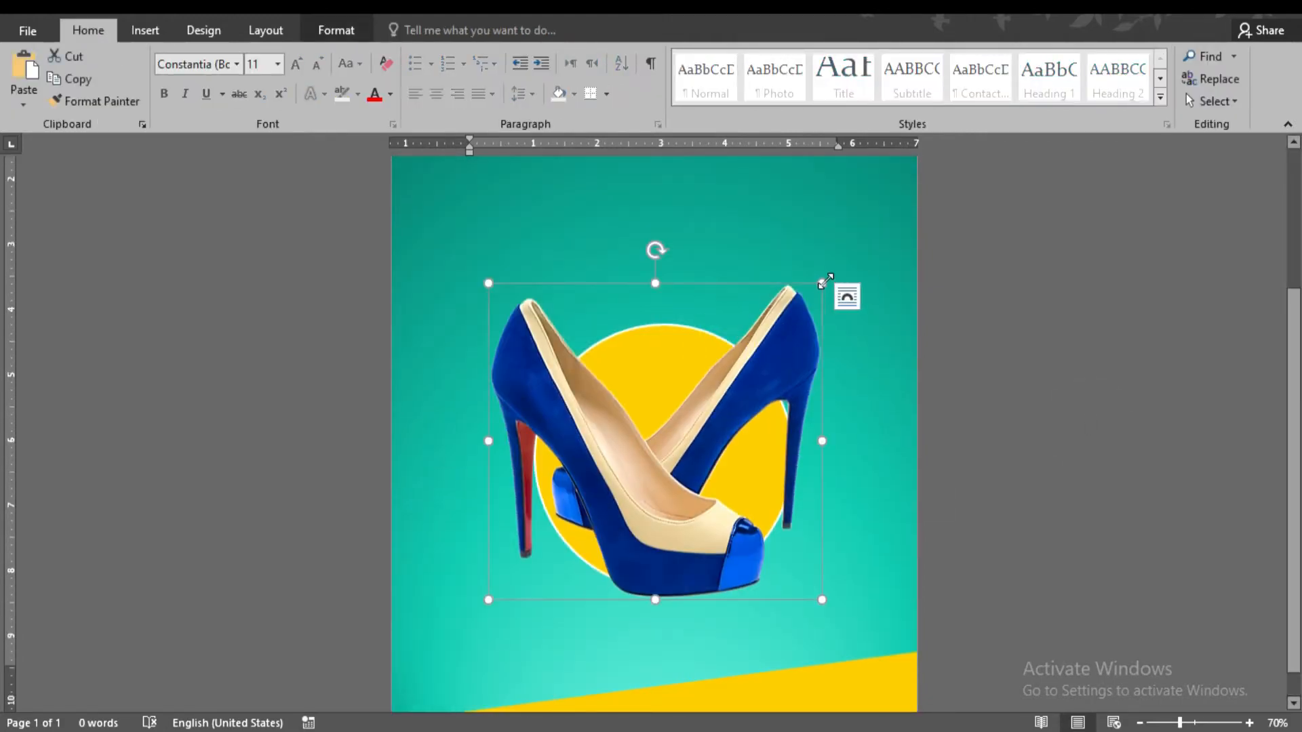
left_click_drag(825, 281, 821, 307)
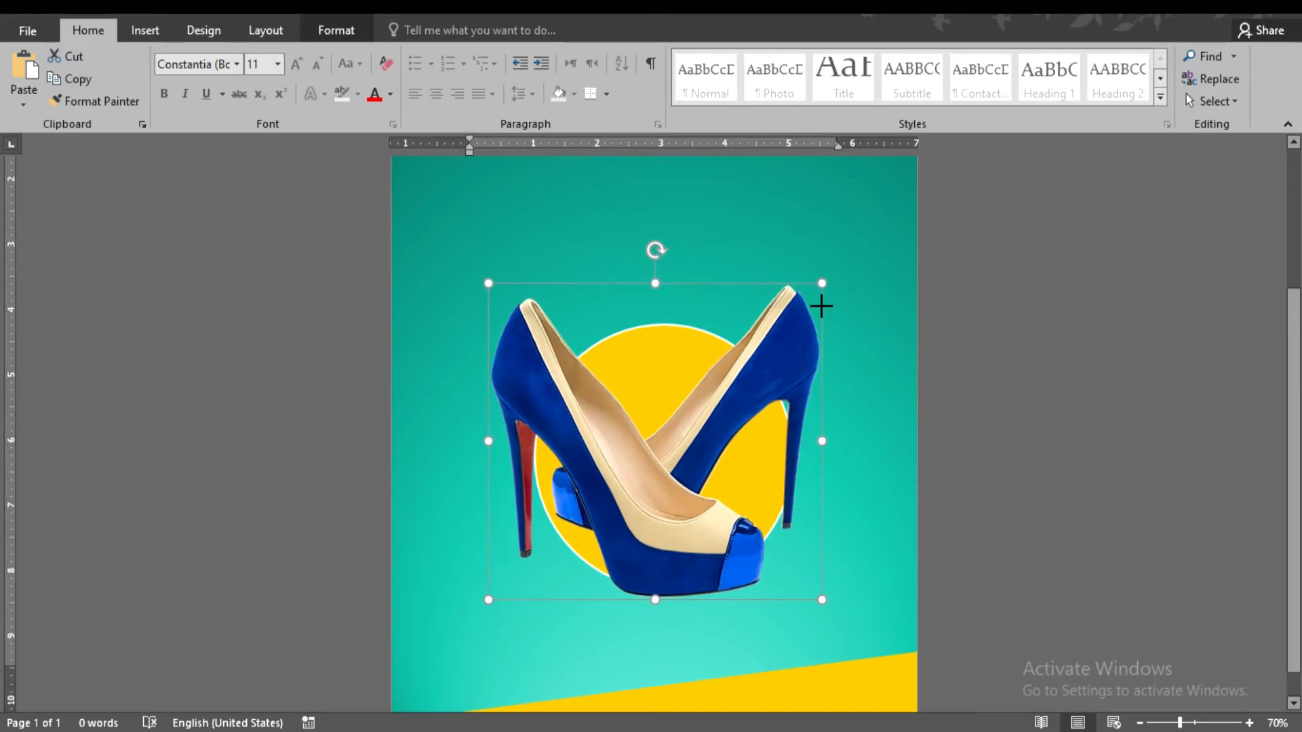
left_click(1104, 485)
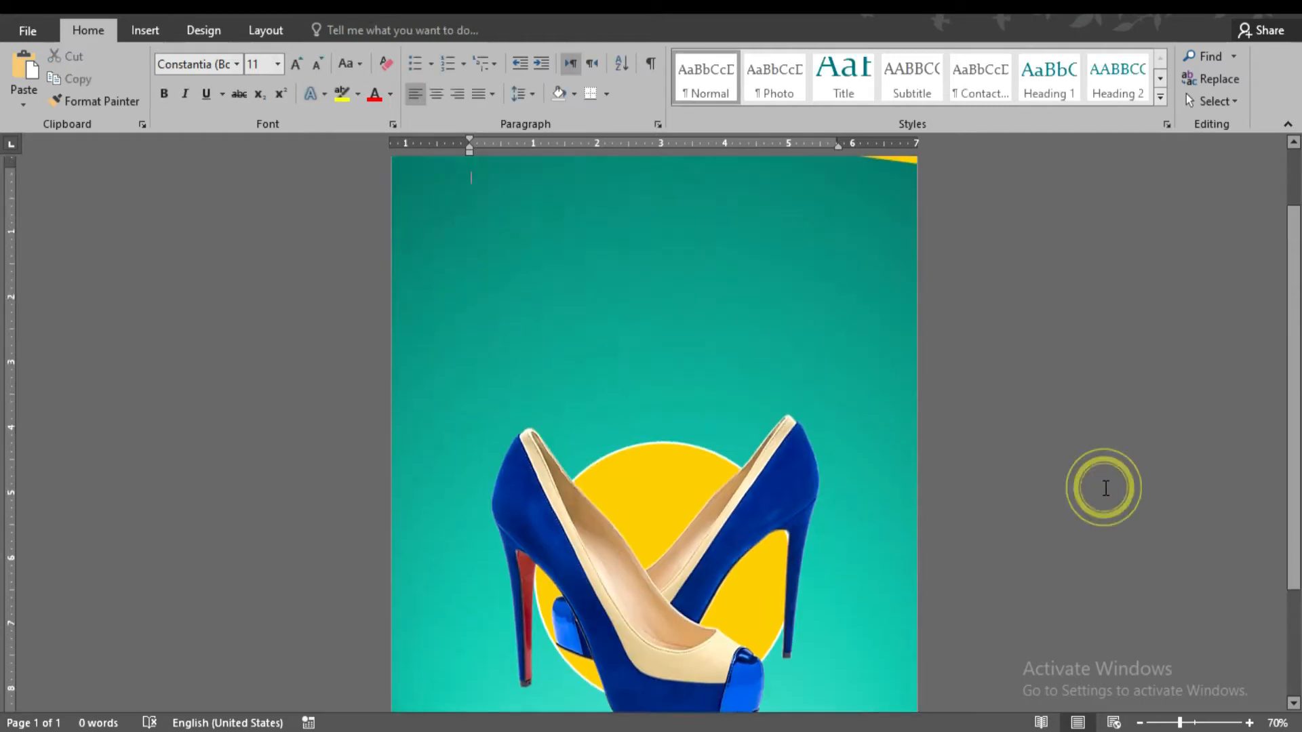
scroll(1002, 406, "up", 1)
scroll(1002, 407, "down", 3)
scroll(811, 282, "up", 3)
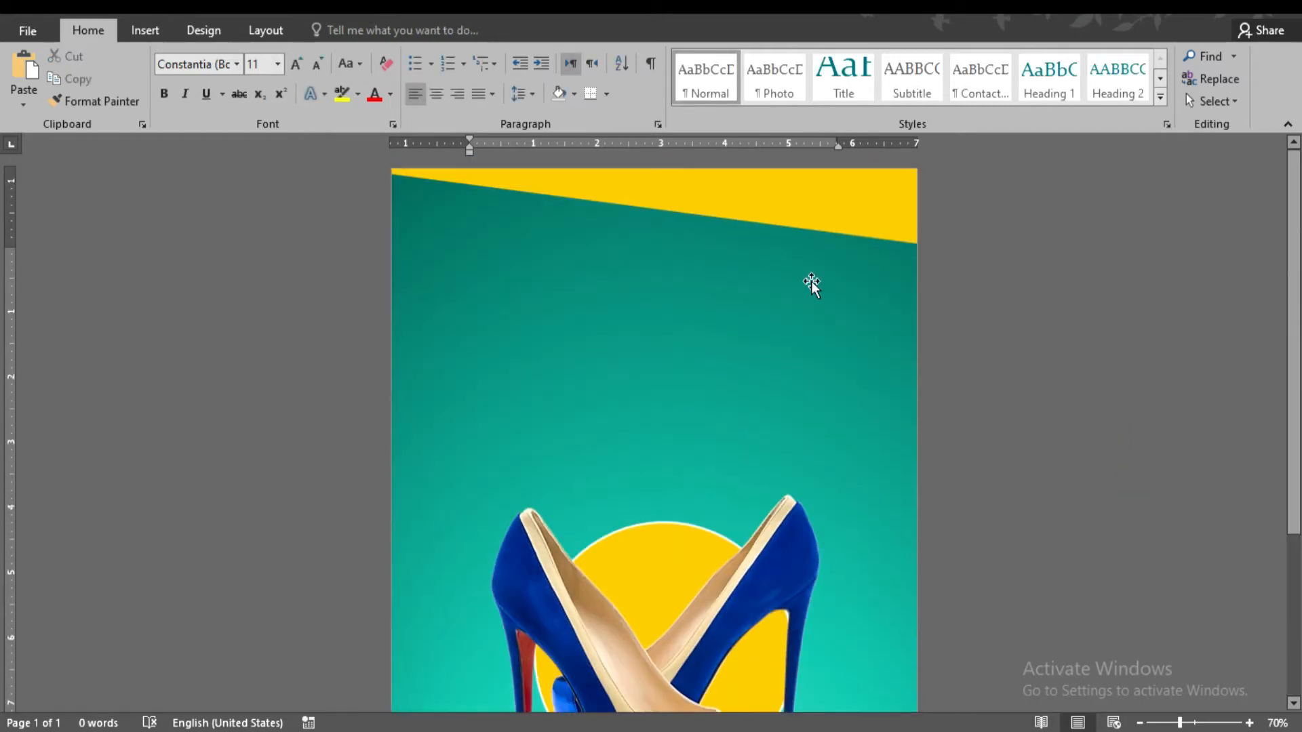
Draw a circle about 2.51" in diameter in the page's upper-left area and apply the black fill shape style.
left_click(122, 37)
left_click(256, 102)
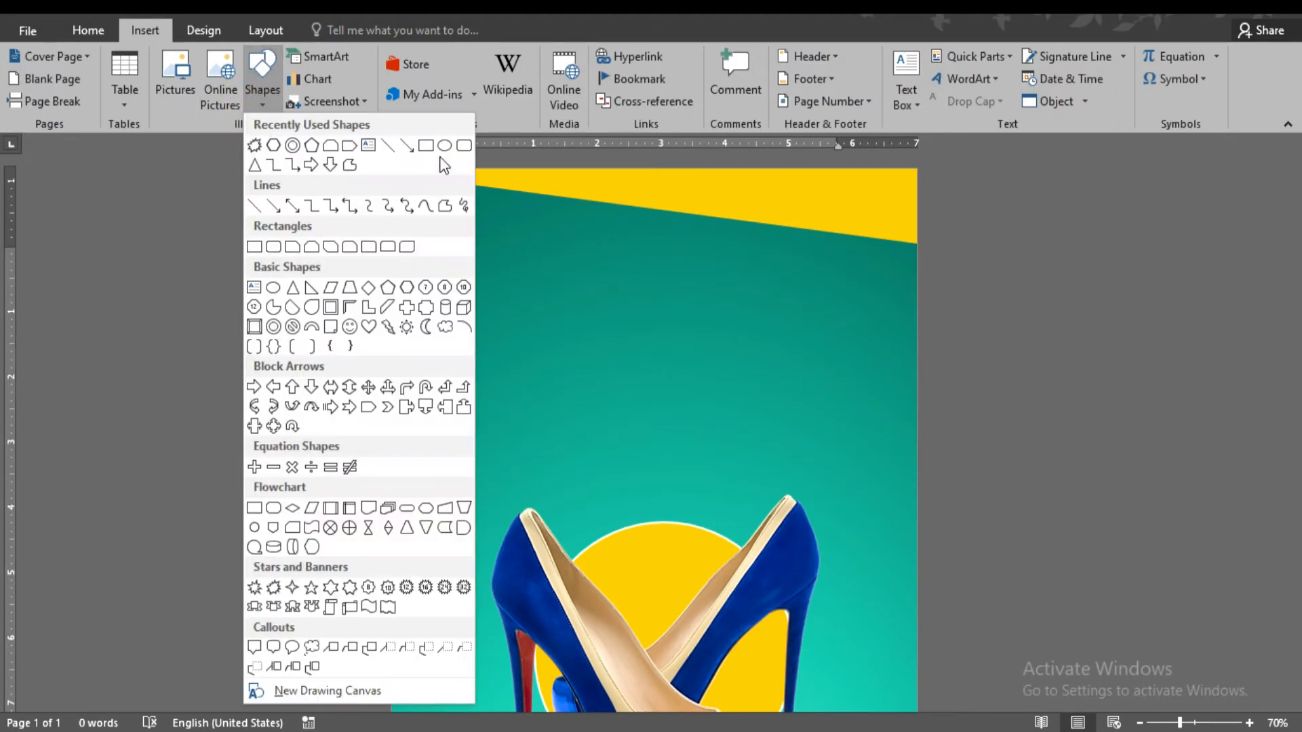
left_click(444, 146)
left_click_drag(516, 283, 590, 351)
left_click(327, 78)
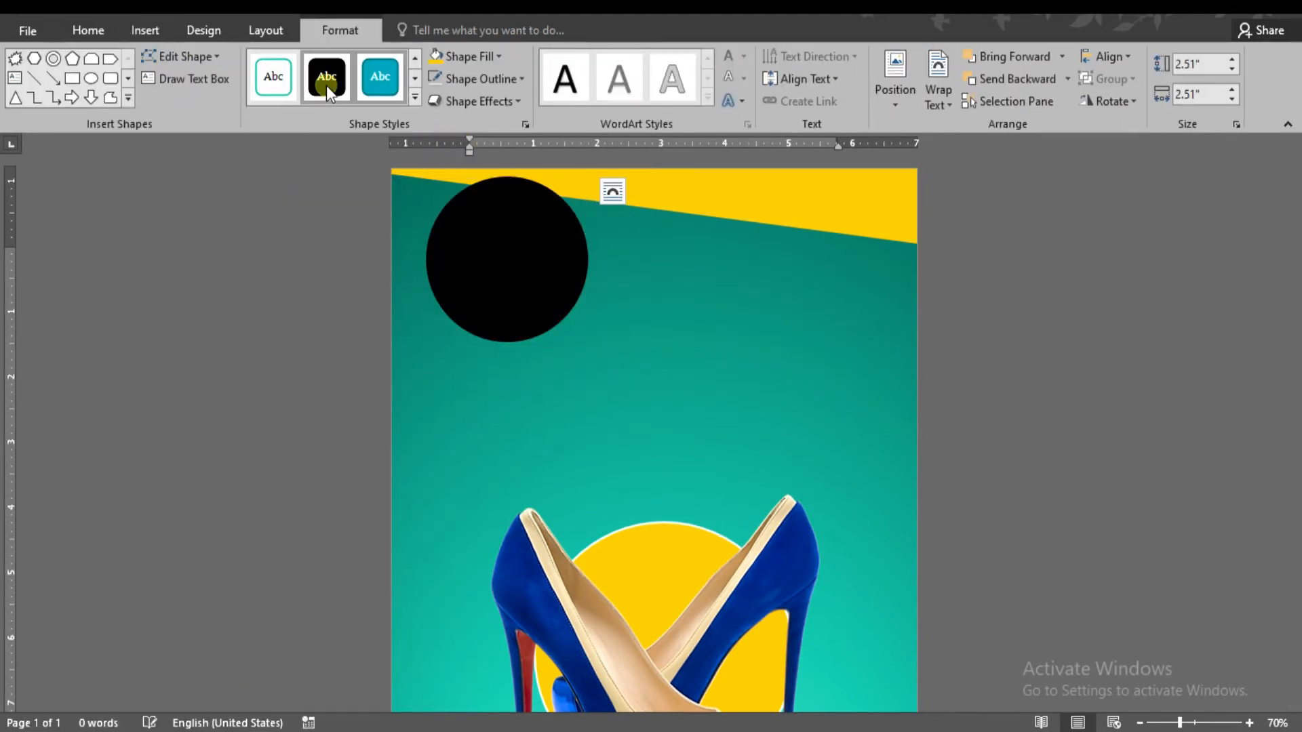
Give the black circle a white outline and increase the outline weight.
left_click(475, 79)
left_click(435, 122)
left_click(475, 78)
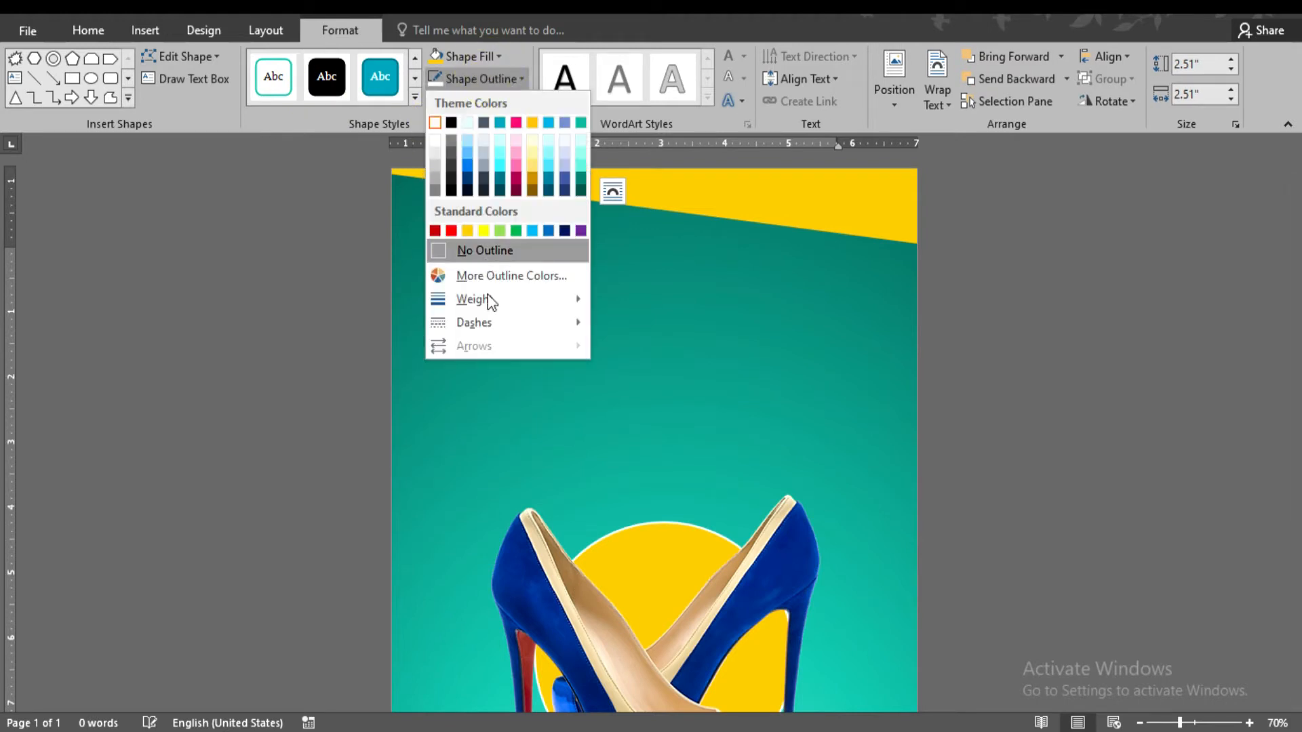
mouse_move(489, 299)
left_click(669, 450)
left_click(773, 330)
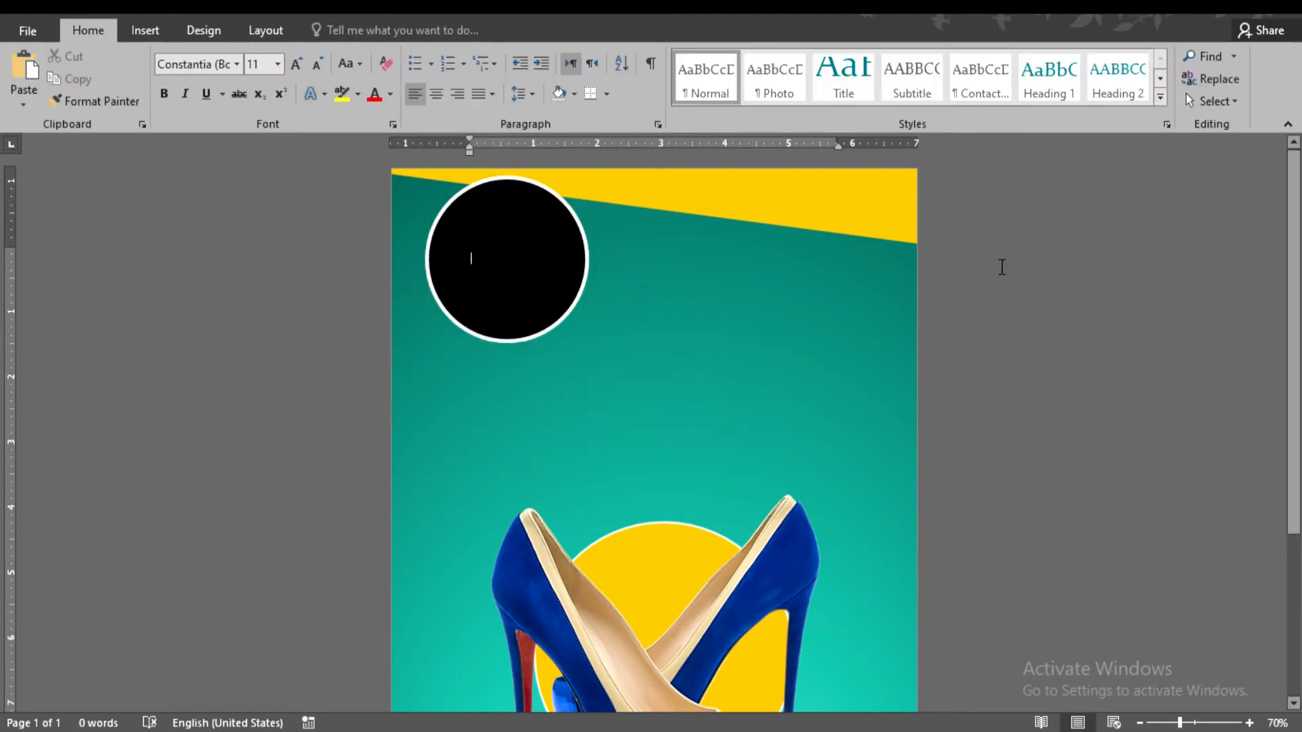
Insert a WordArt text reading LOGO over the black circle and give it a white fill.
left_click(144, 30)
left_click(964, 79)
left_click(954, 121)
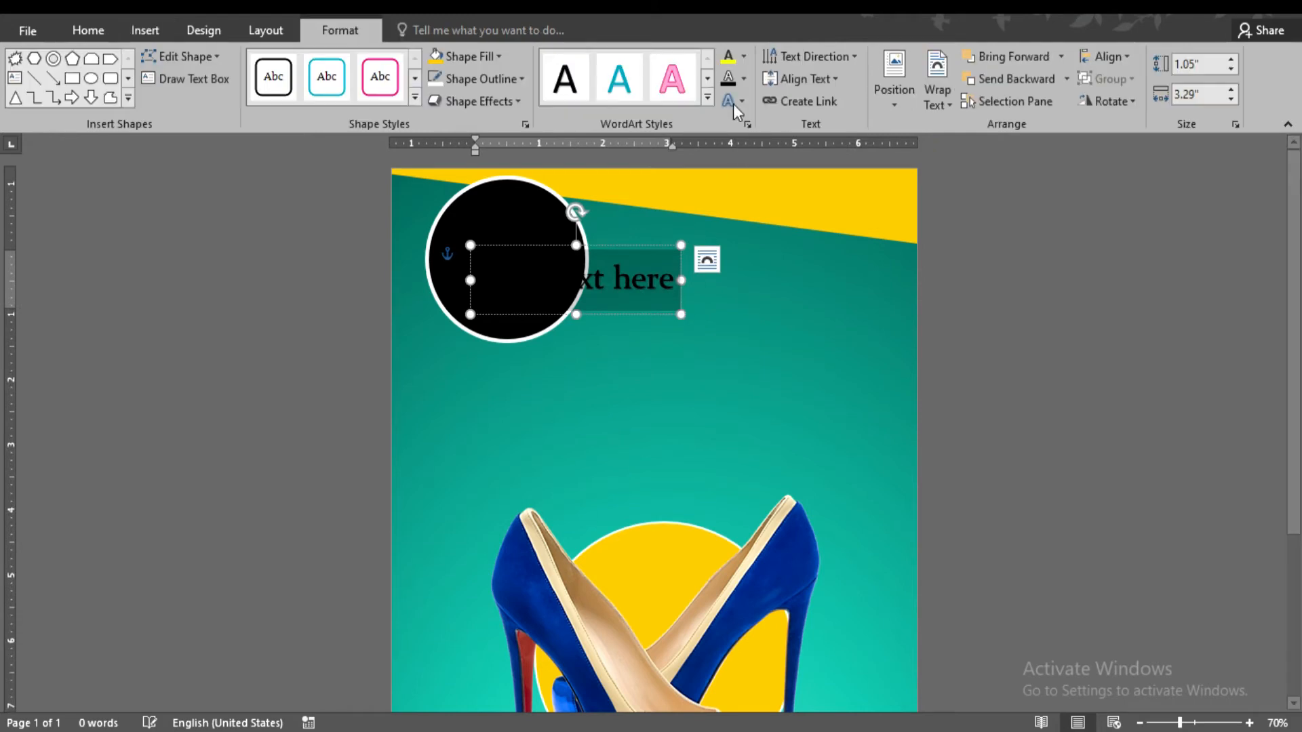
left_click(737, 62)
left_click(744, 57)
left_click(731, 121)
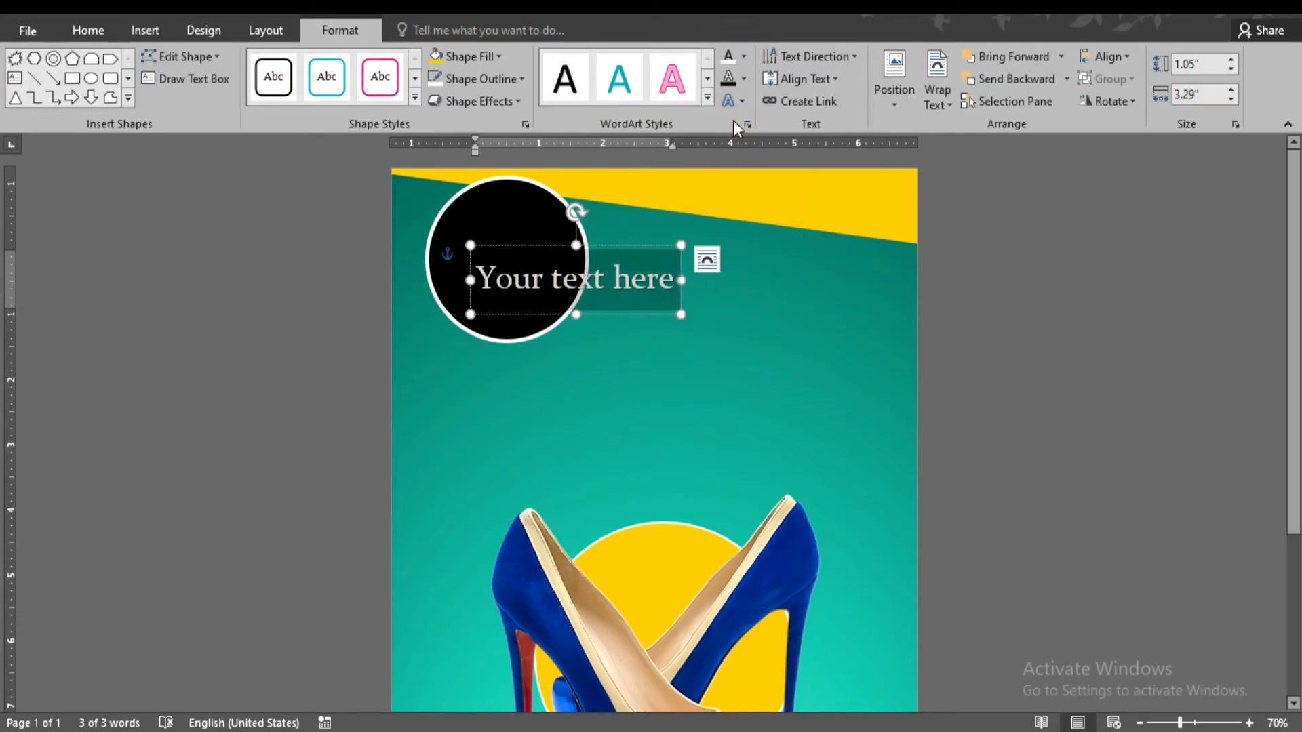
type("LOGO")
left_click(552, 246)
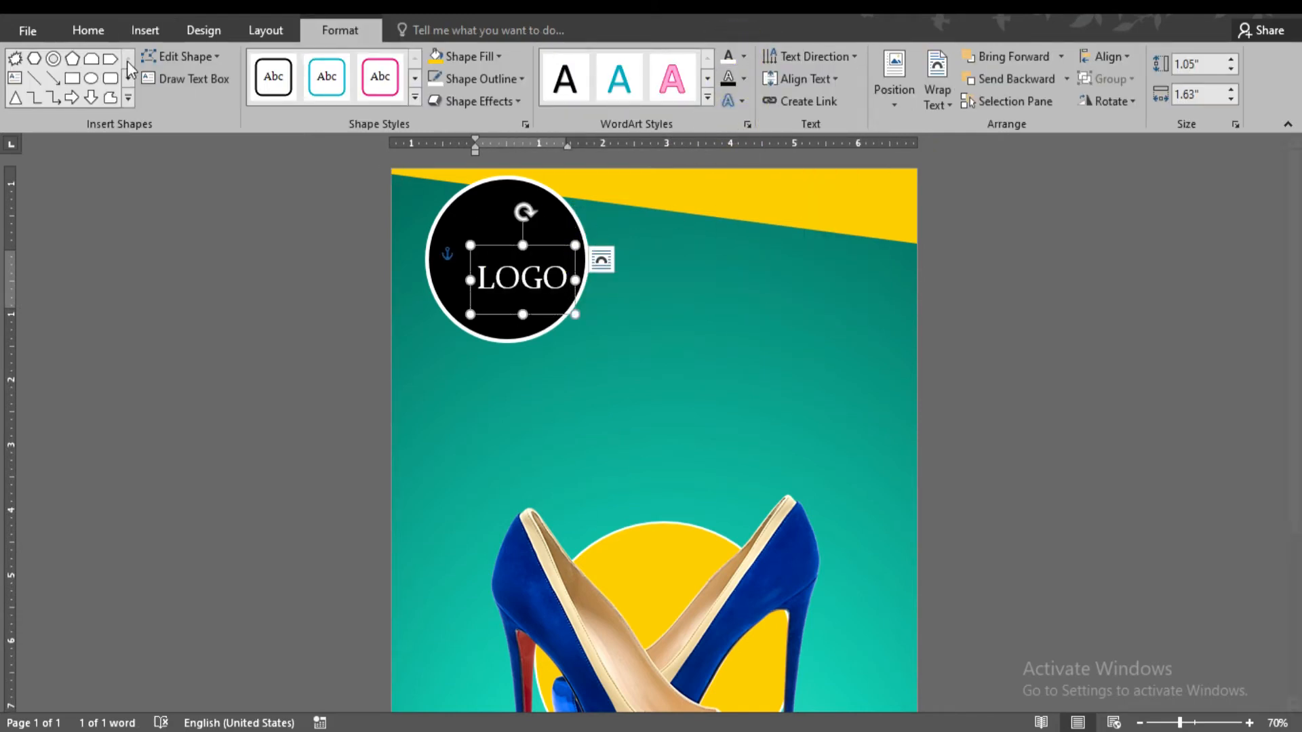
Set the LOGO text to Arial Black at 48 pt and center it in the black circle.
left_click(89, 30)
left_click(236, 64)
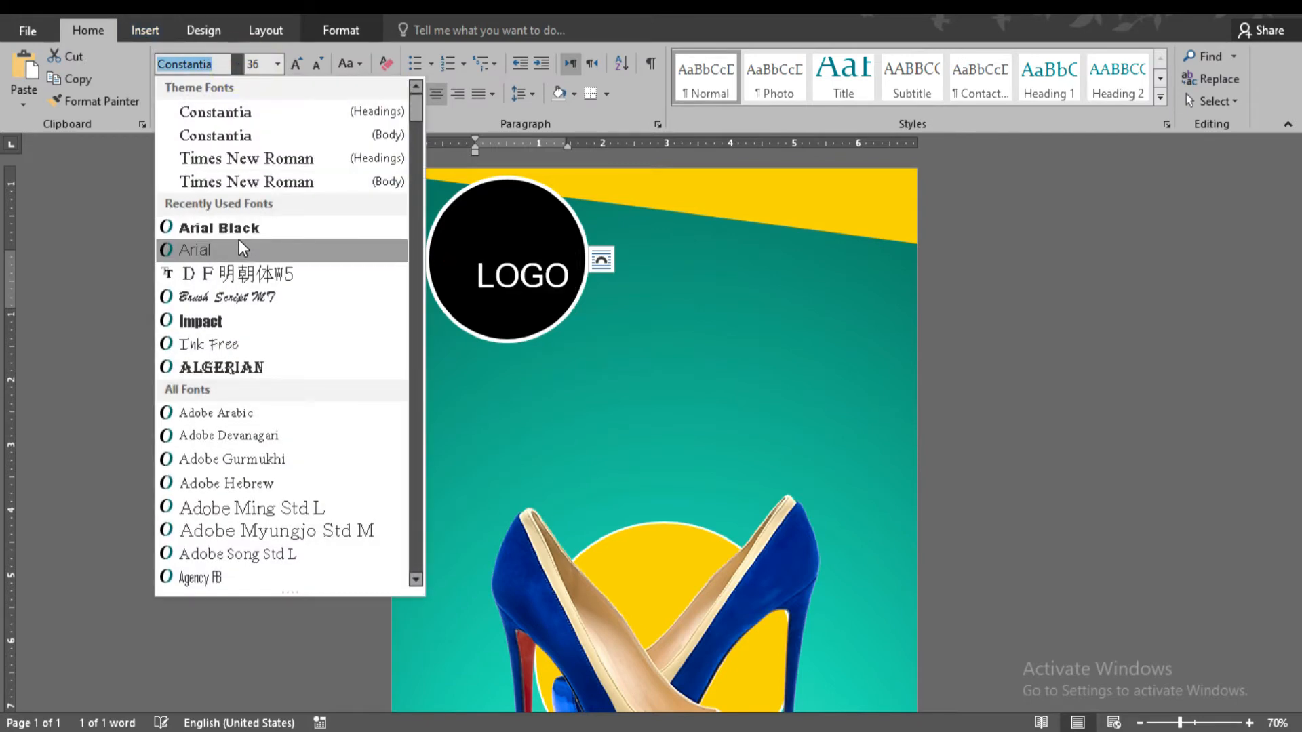
left_click(239, 226)
left_click_drag(549, 245, 540, 219)
left_click(296, 63)
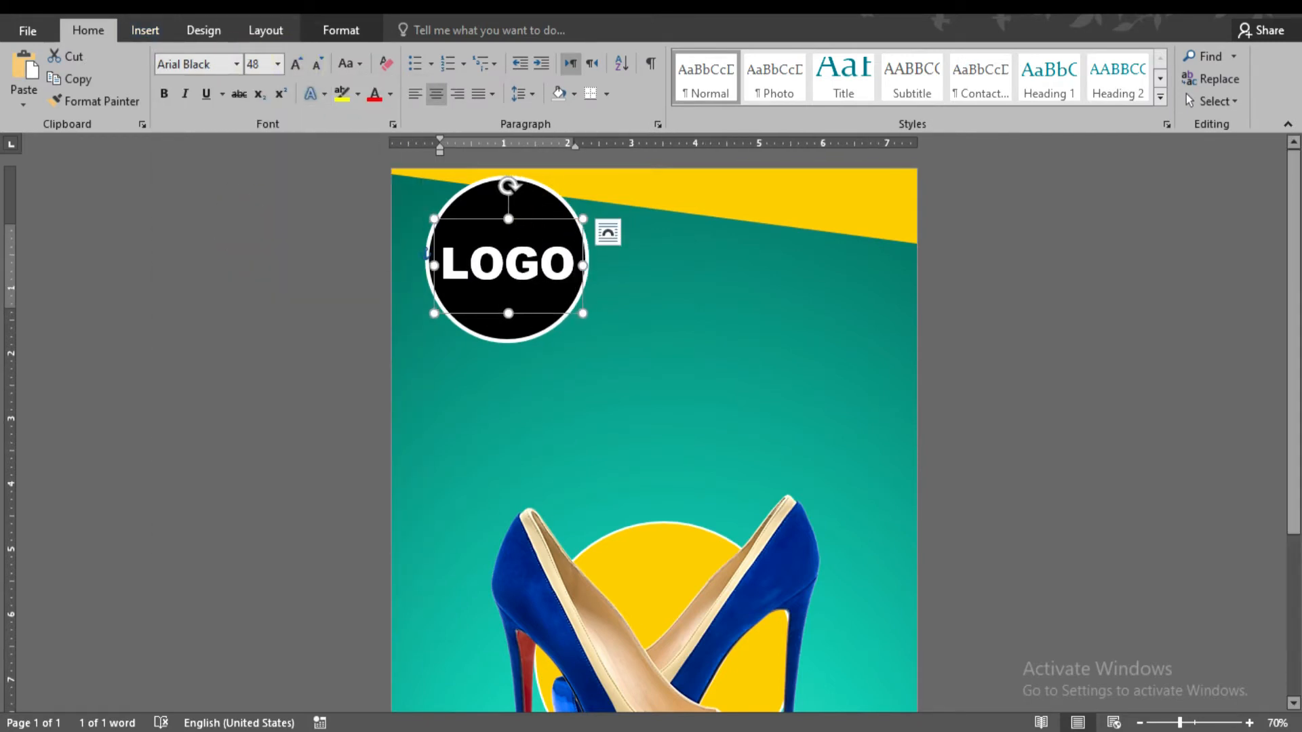
left_click(1030, 343)
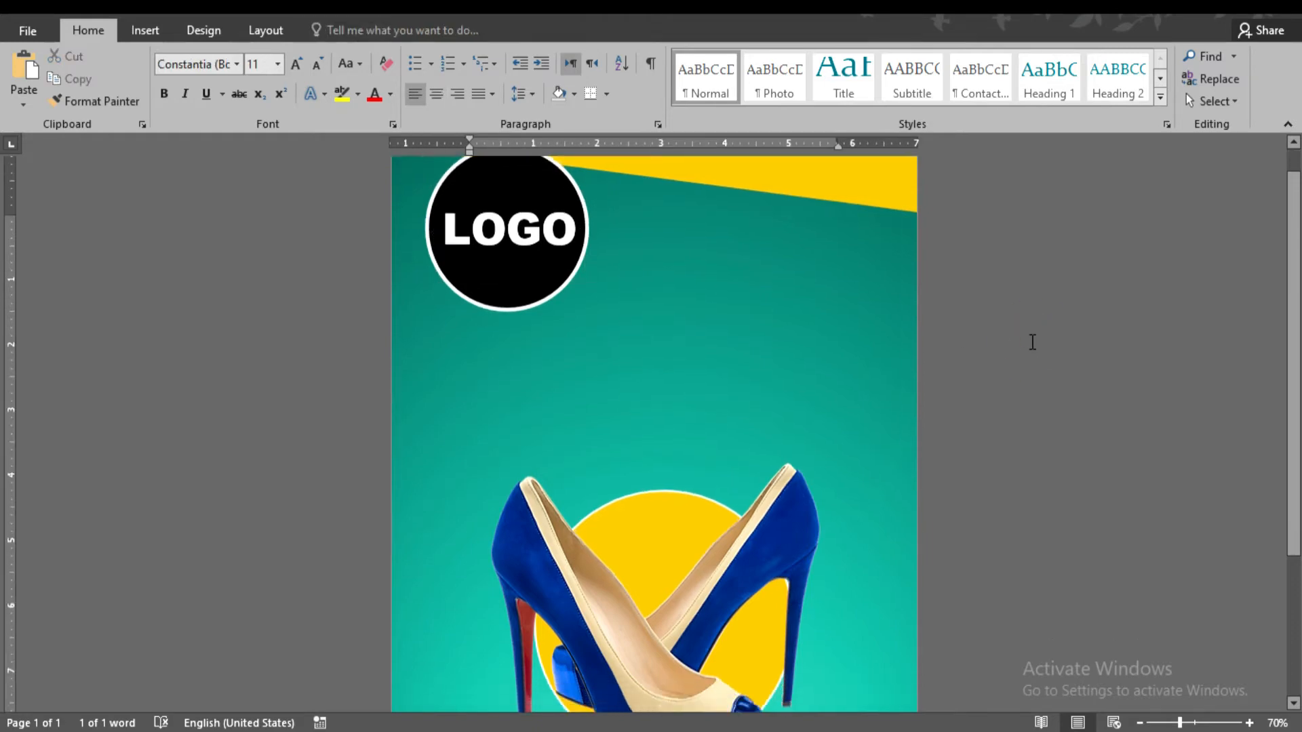
Insert a black WordArt, place it beside the logo circle and replace its placeholder text with "-BEST-".
left_click(149, 32)
left_click(1004, 82)
left_click(950, 131)
left_click_drag(616, 254, 767, 229)
triple_click(828, 277)
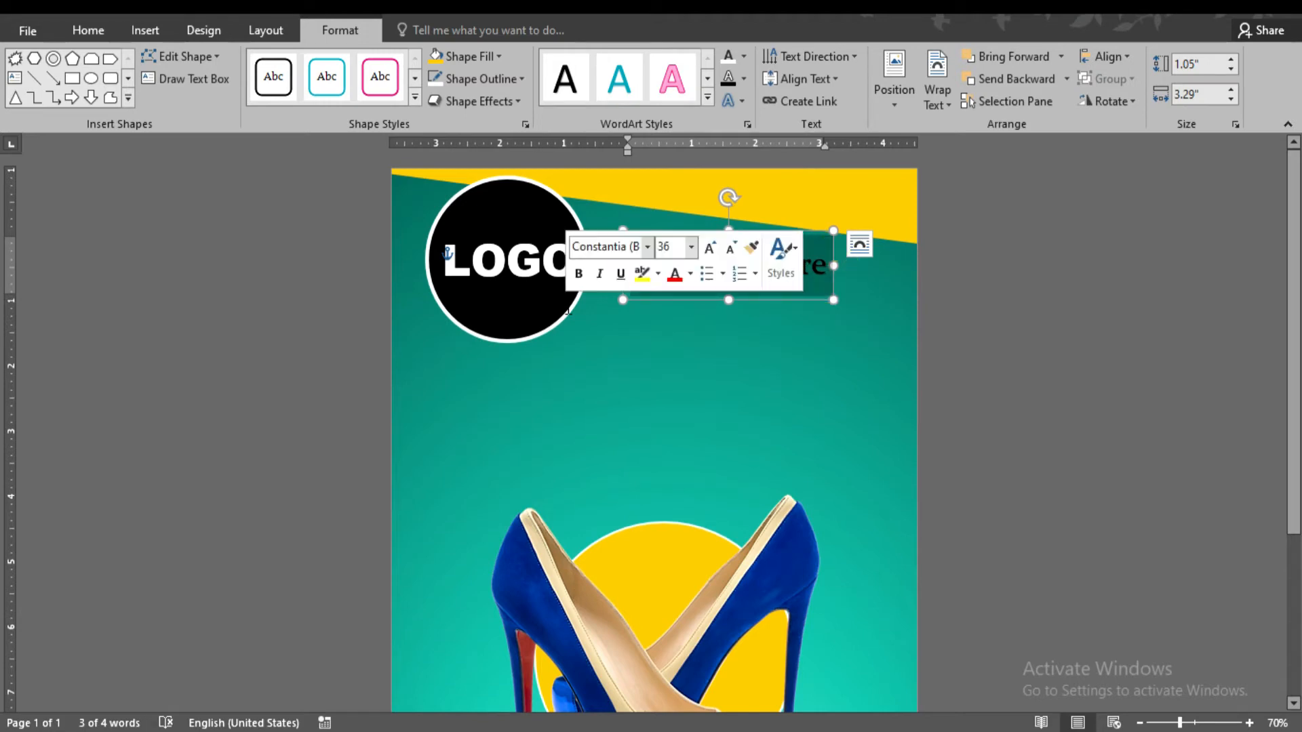
key("Delete")
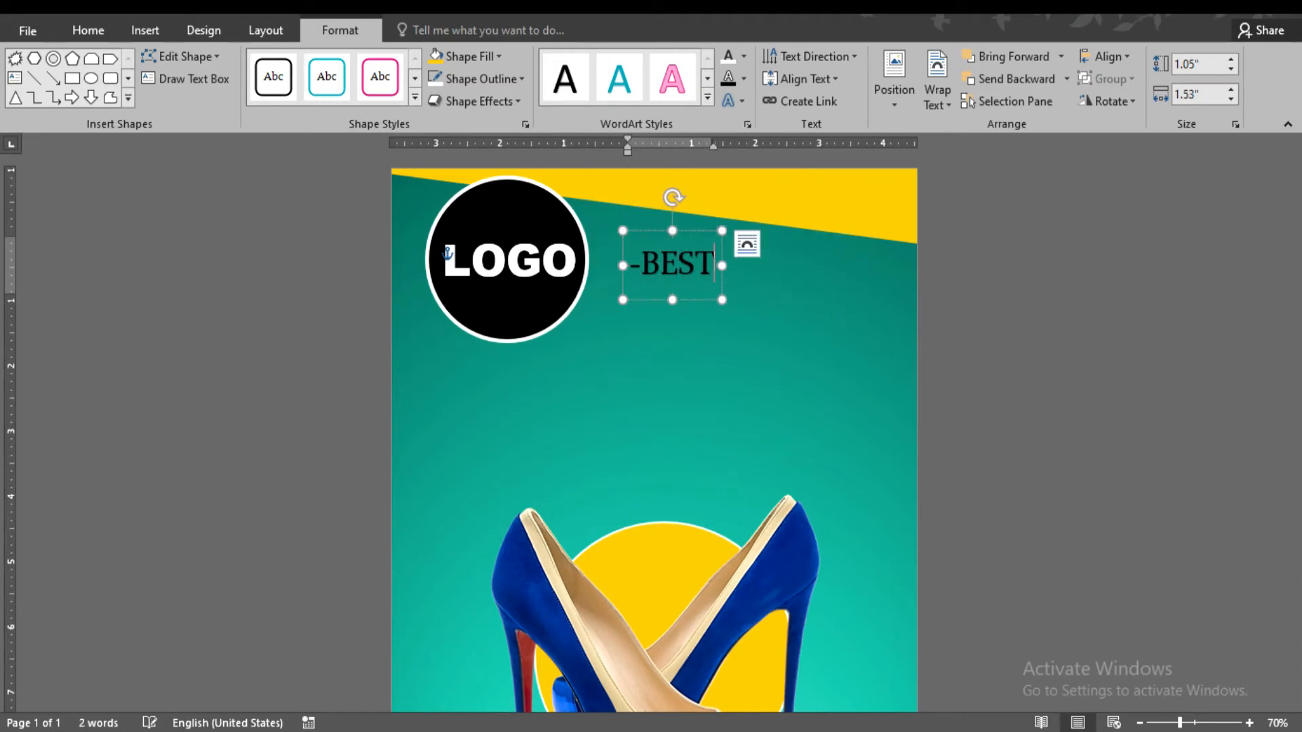
Format the "-BEST-" text in Arial Black at 90 pt and fit it on the page beside the logo circle.
left_click(88, 30)
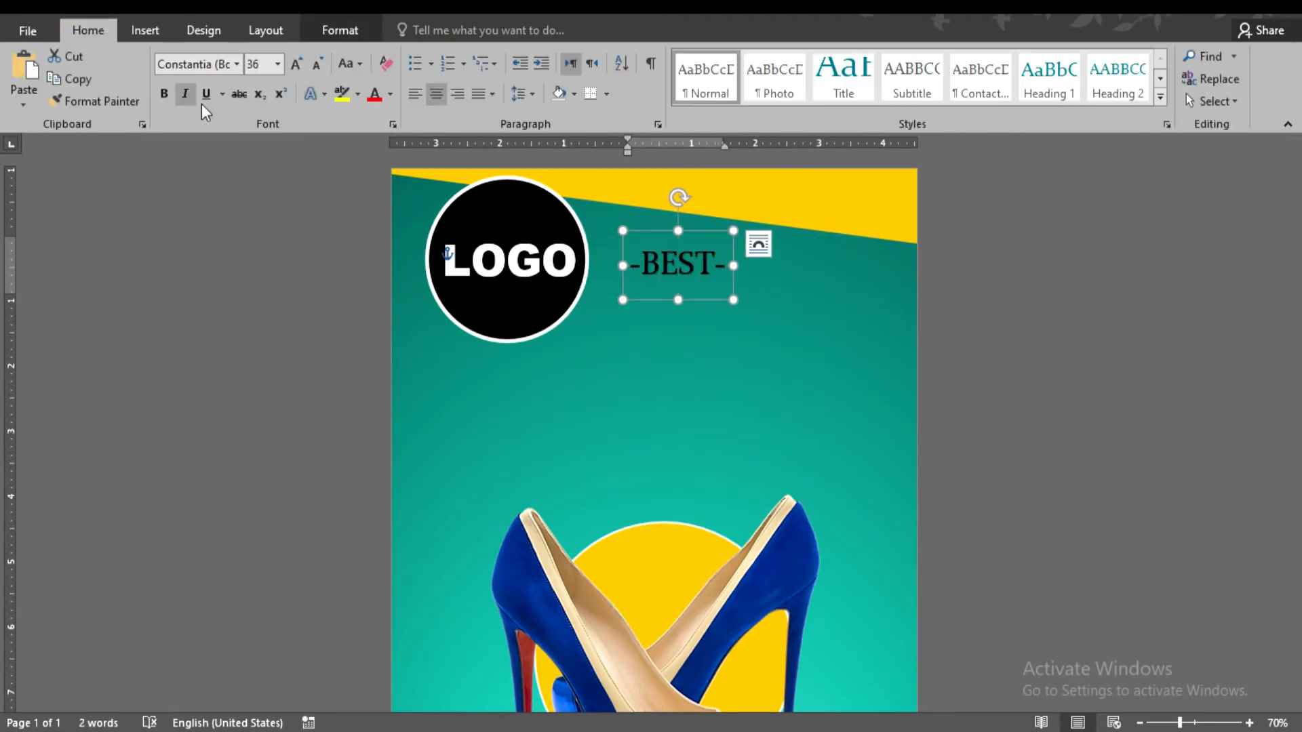
left_click(236, 64)
left_click(253, 227)
left_click(296, 64)
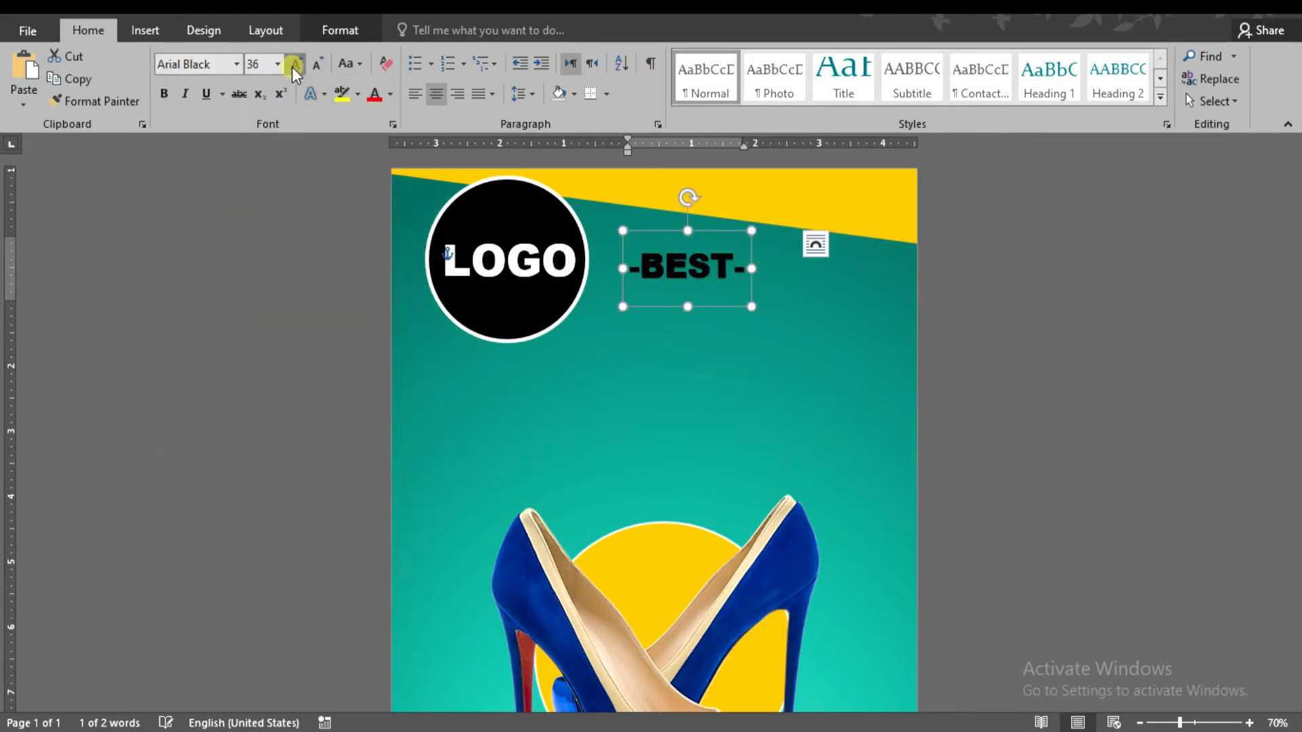
left_click(296, 64)
left_click(295, 64)
left_click(296, 63)
left_click(296, 64)
left_click(295, 63)
left_click(295, 65)
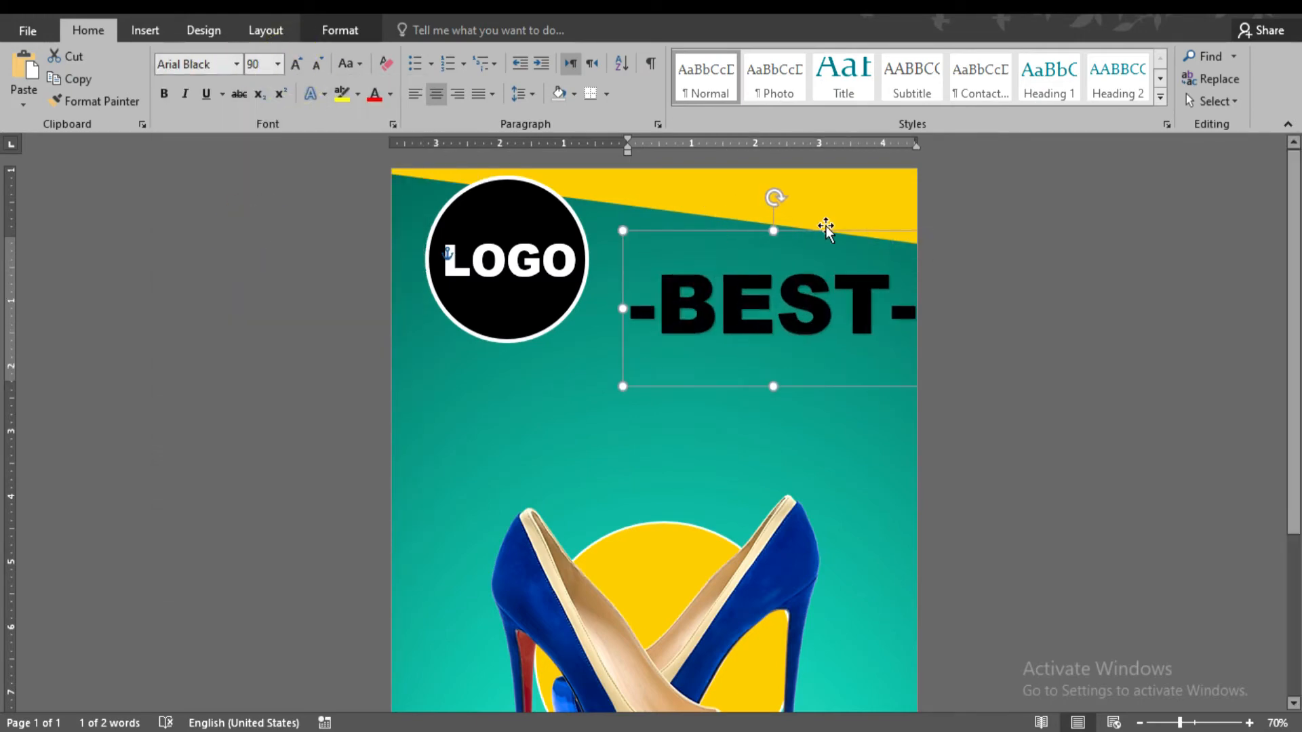
left_click_drag(828, 225, 796, 212)
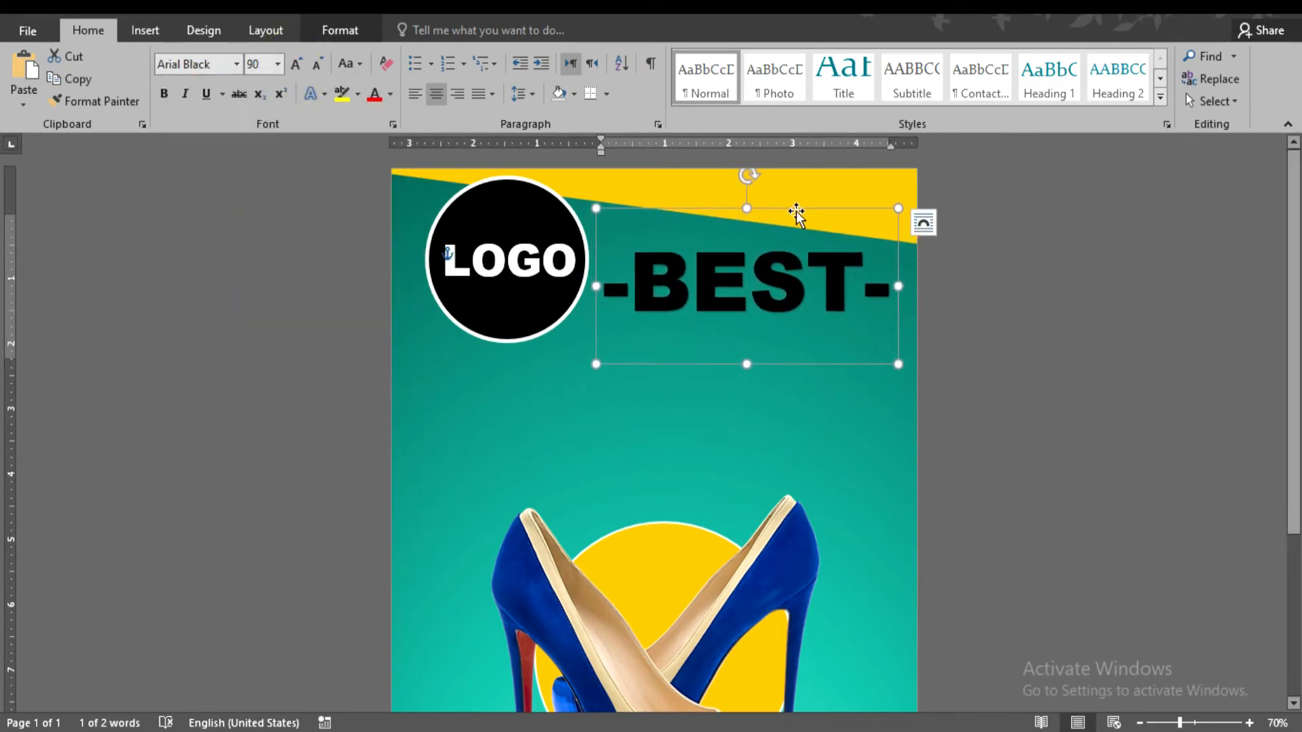
Duplicate the "-BEST-" text just below, change the copy to "Woman's Heels" and reduce its font size to 48 pt.
left_click_drag(800, 216, 801, 289)
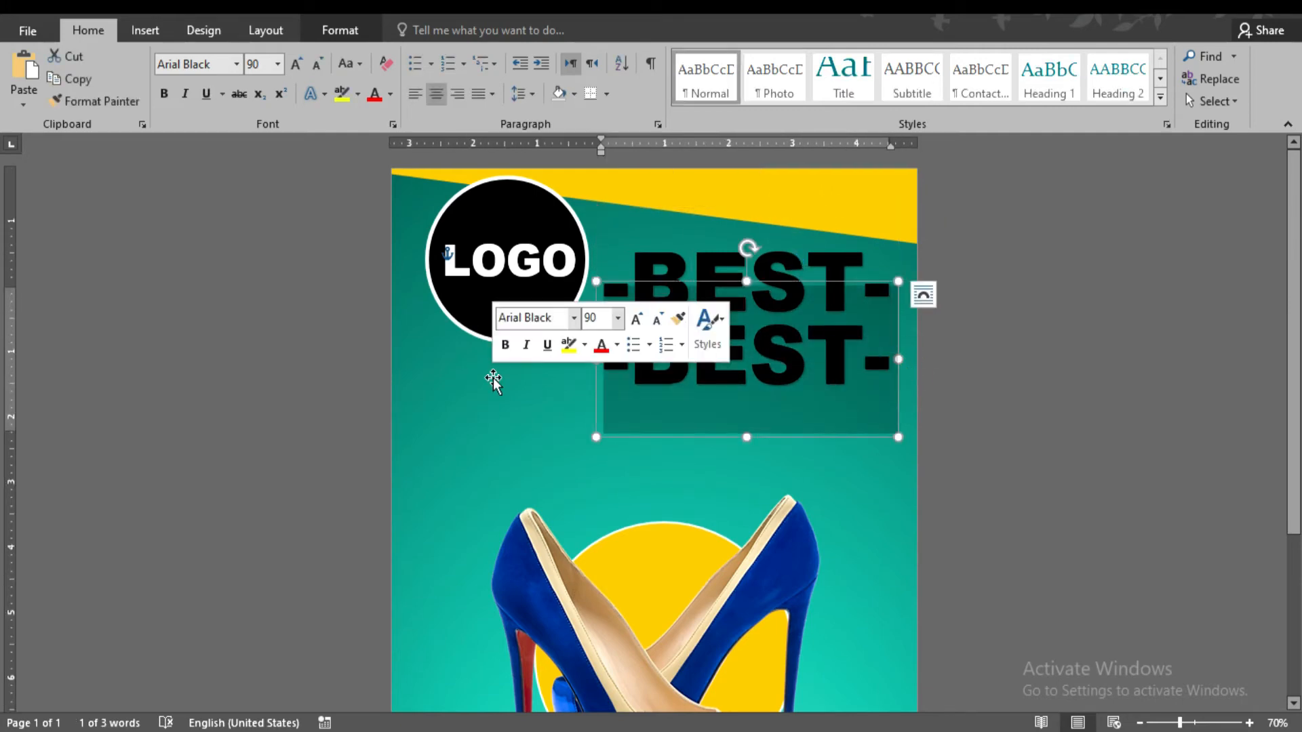
type("Woman")
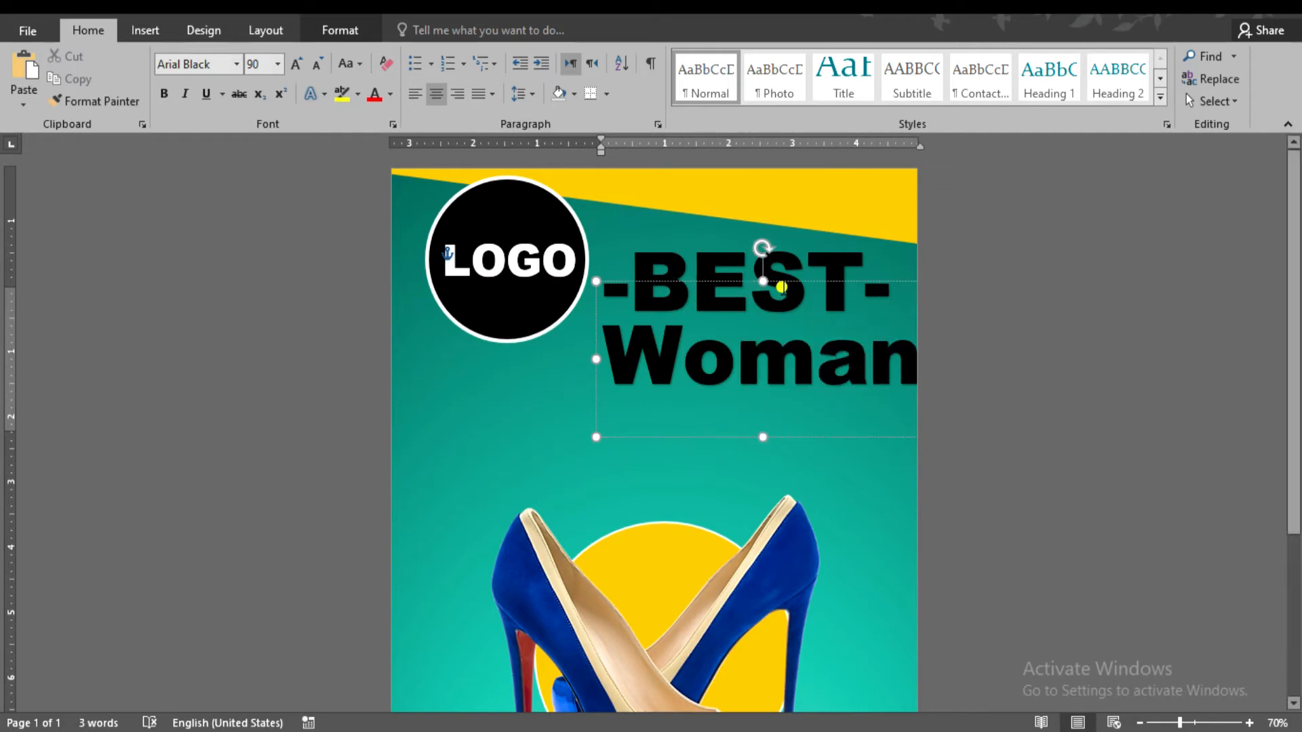
left_click_drag(781, 288, 659, 314)
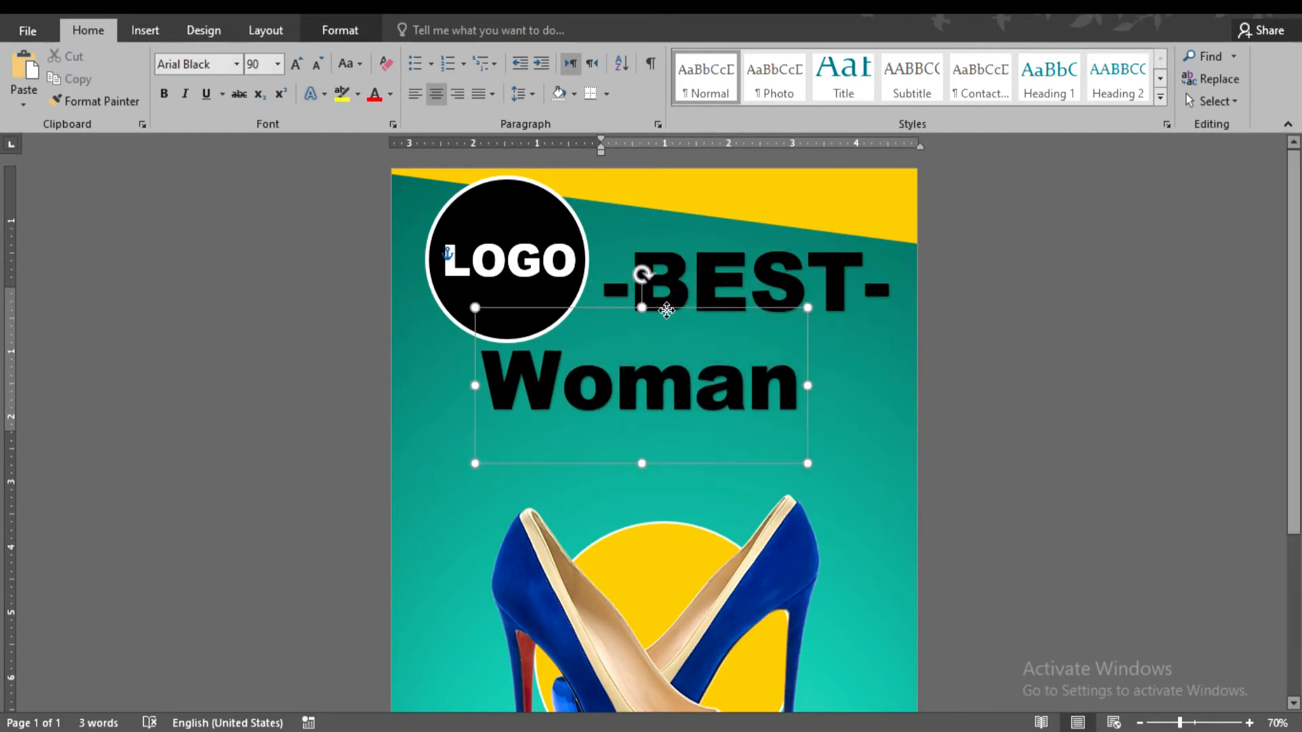
type("'s")
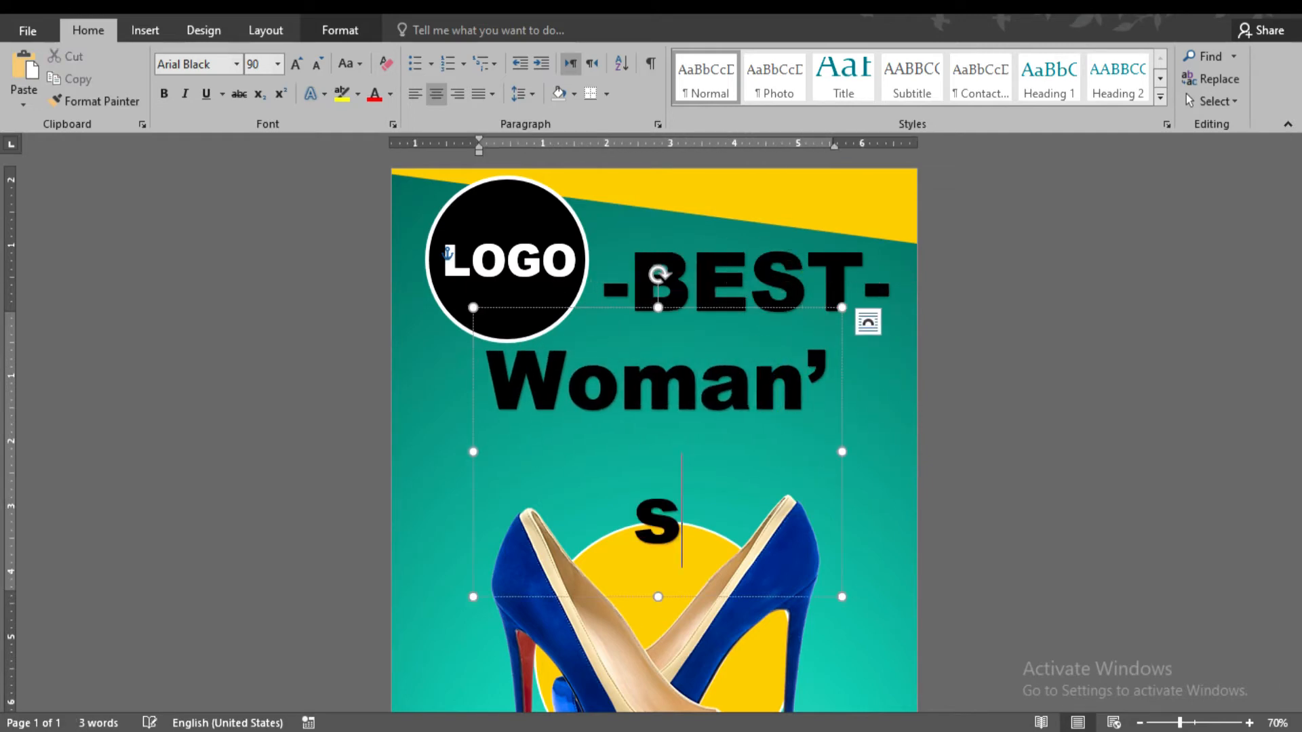
key("ctrl+shift+comma")
key("ctrl+shift+comma")
key("ctrl+shift+comma")
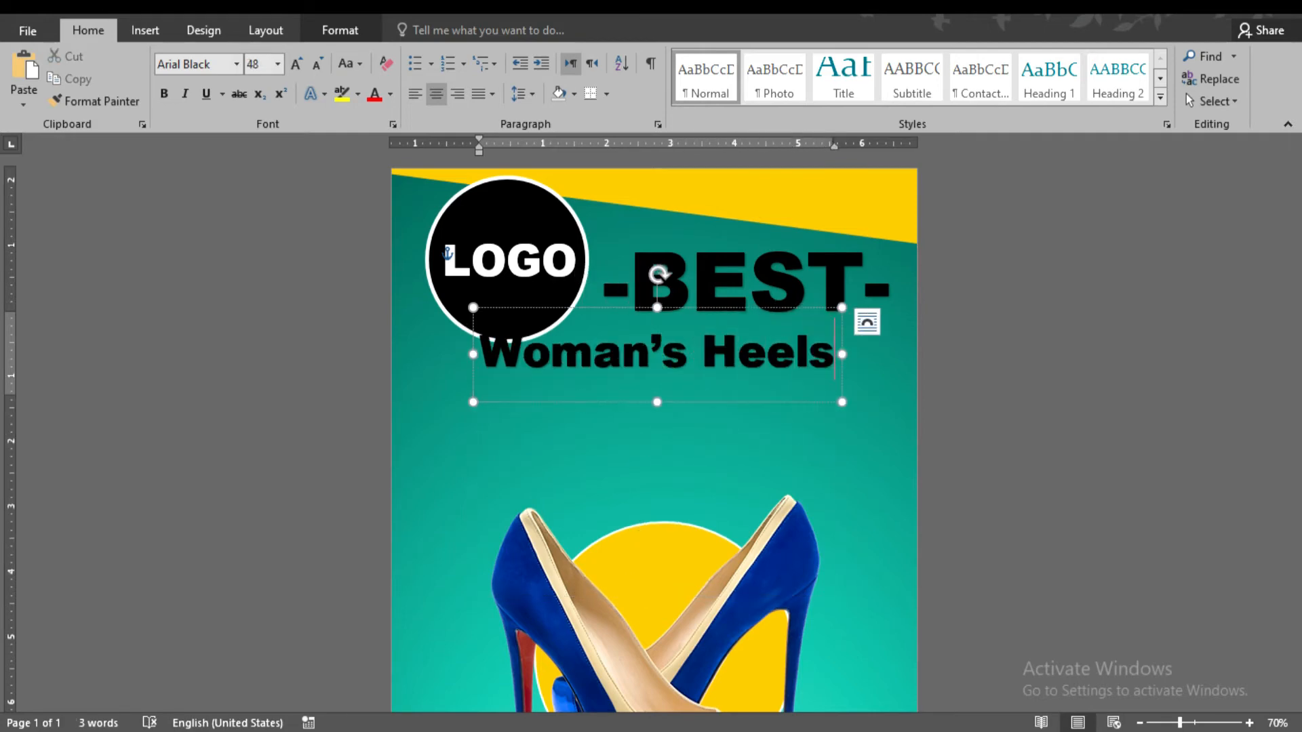
Position "Woman's Heels" at 48 pt under "-BEST-" and move "-BEST-" down so it sits directly above it.
left_click_drag(686, 307, 815, 309)
key("ctrl+shift+comma")
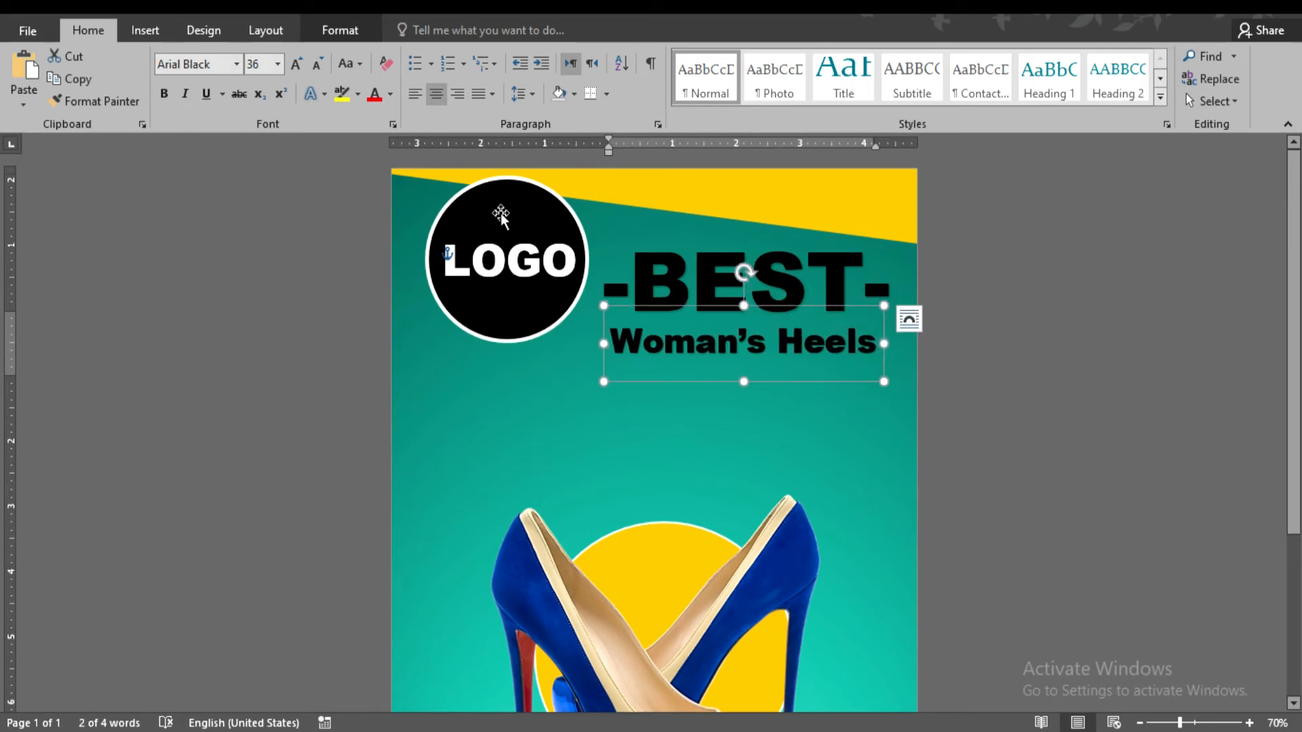
key("ctrl+shift+period")
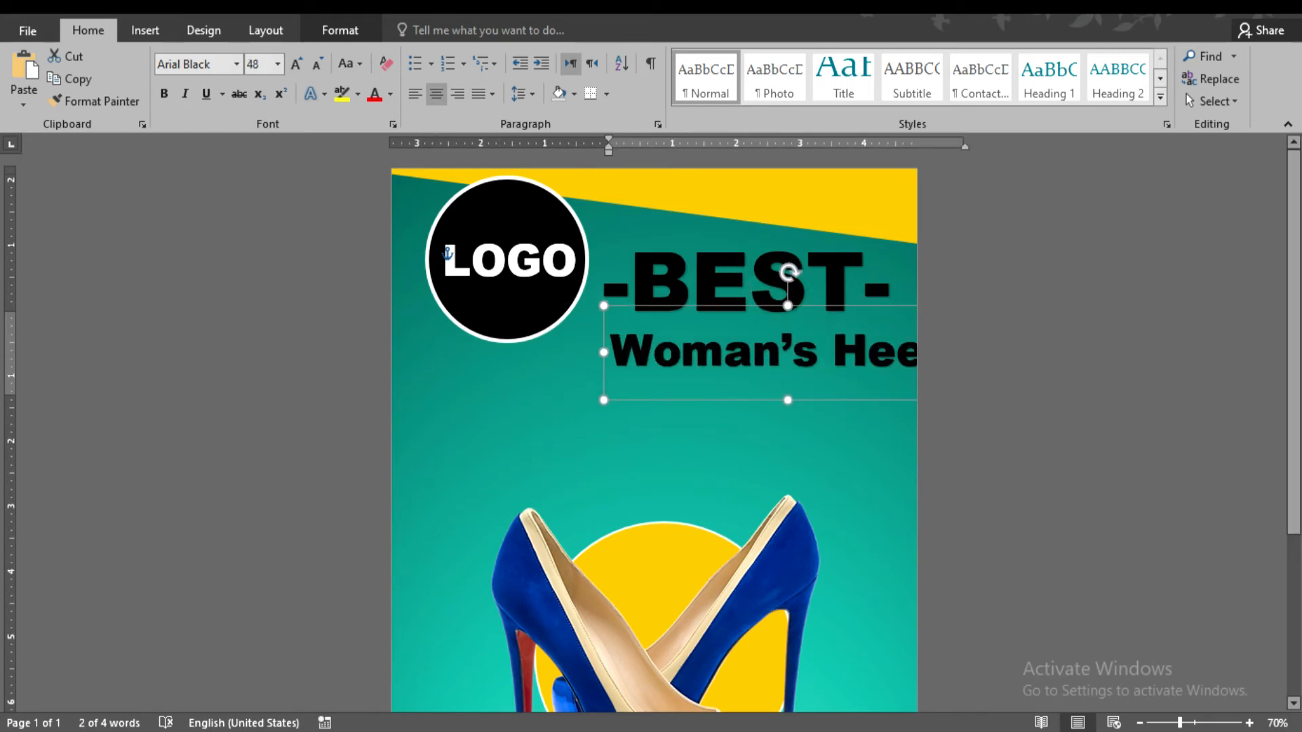
left_click_drag(759, 304, 735, 288)
left_click(737, 223)
left_click_drag(767, 209, 767, 232)
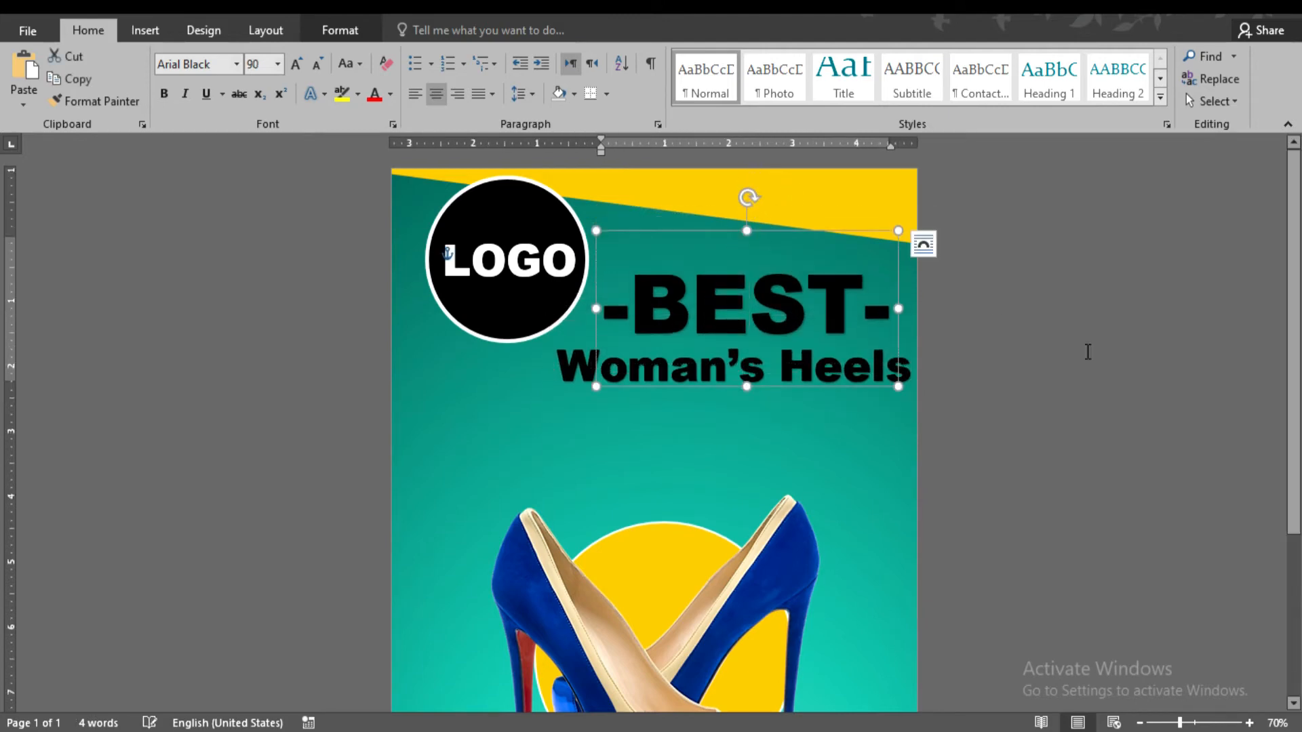
left_click(1166, 372)
Change the text fill of "Woman's Heels" to white.
left_click(870, 365)
left_click(859, 324)
left_click(340, 30)
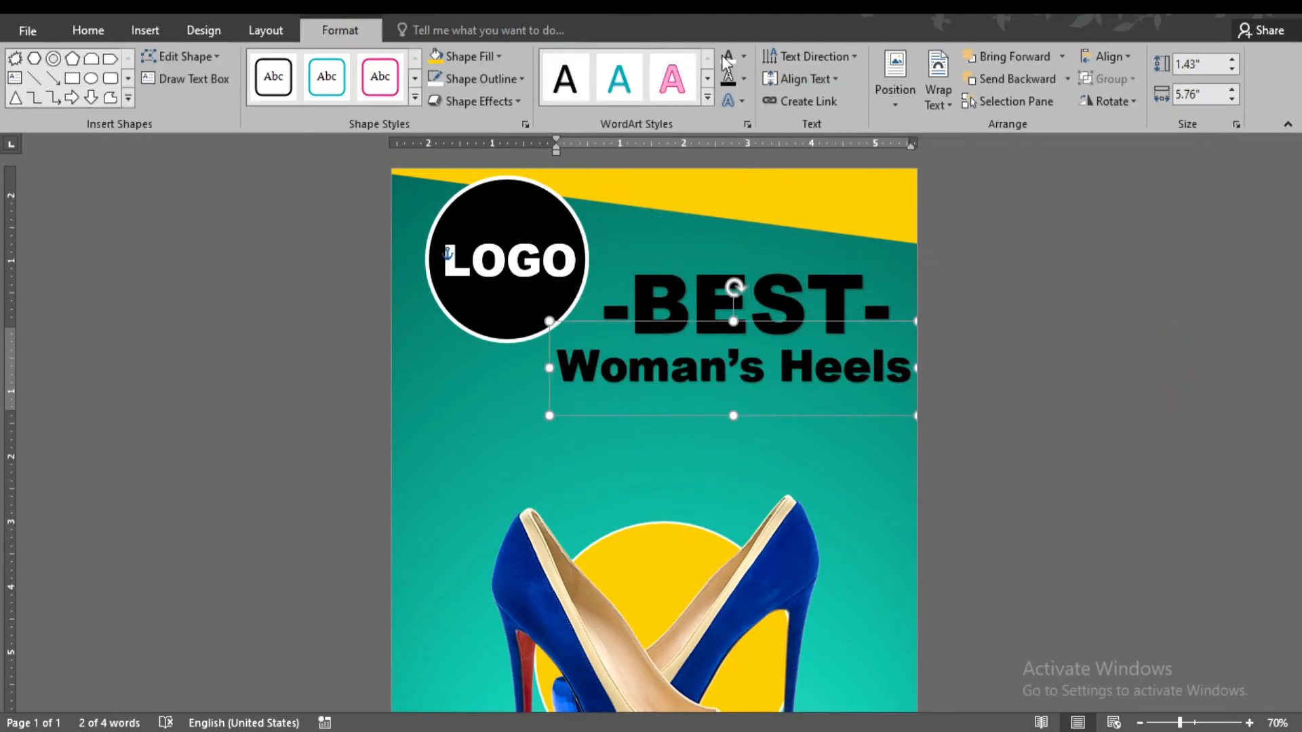
left_click(727, 56)
left_click(744, 56)
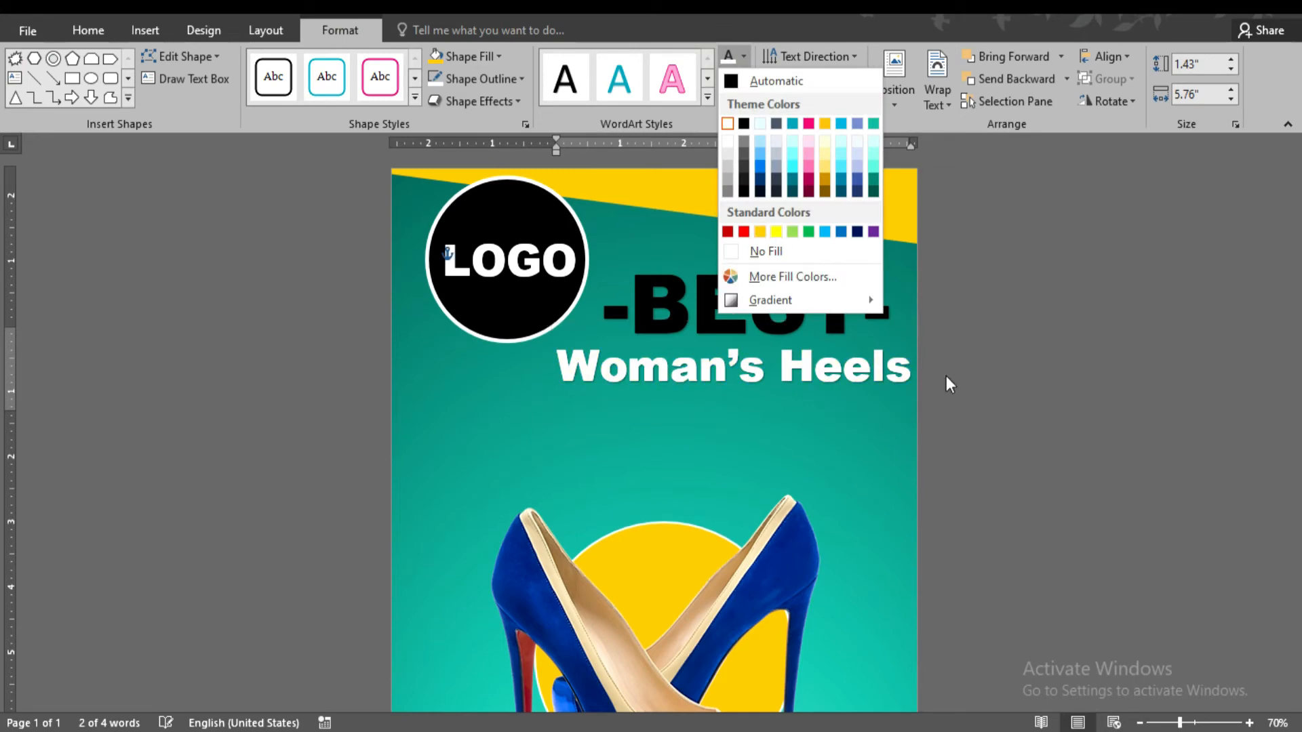
left_click(983, 414)
Draw a fully rounded rectangle about 0.85" by 3.4" between the heading and the shoes and apply the black fill style.
scroll(633, 343, "down", 4)
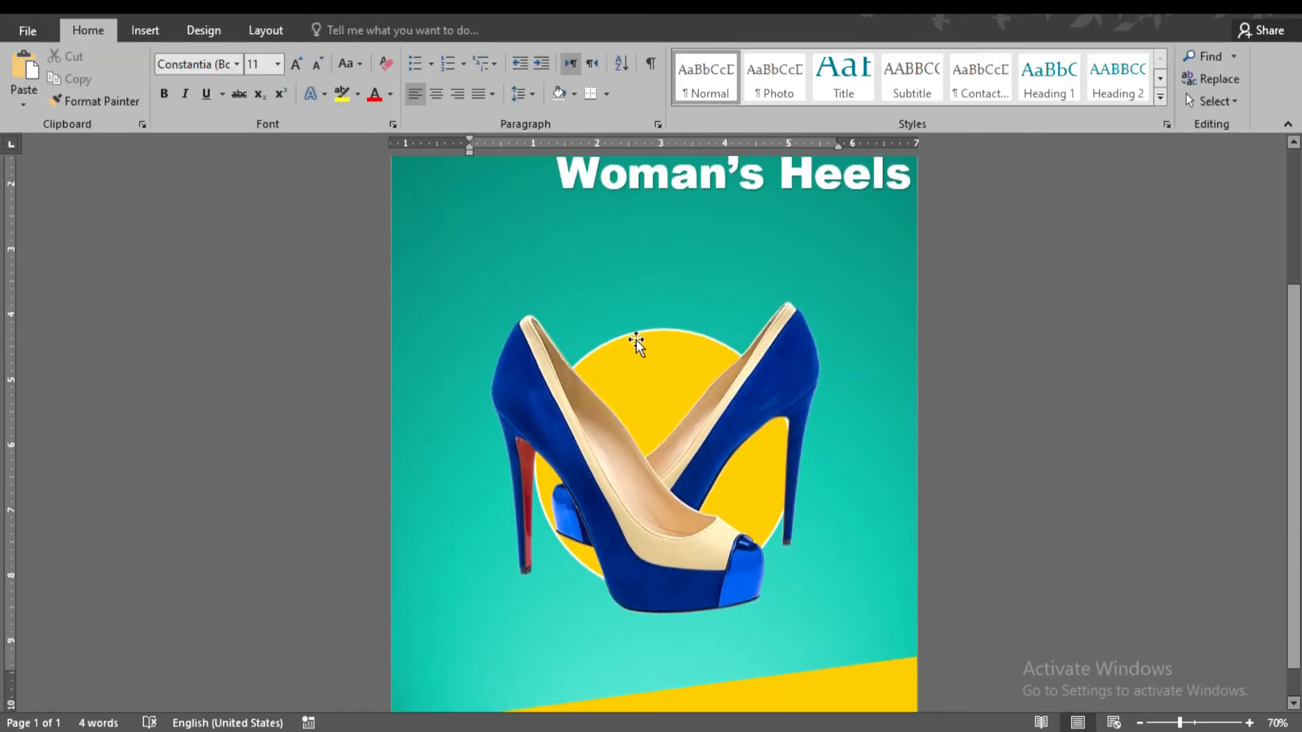
scroll(697, 372, "up", 5)
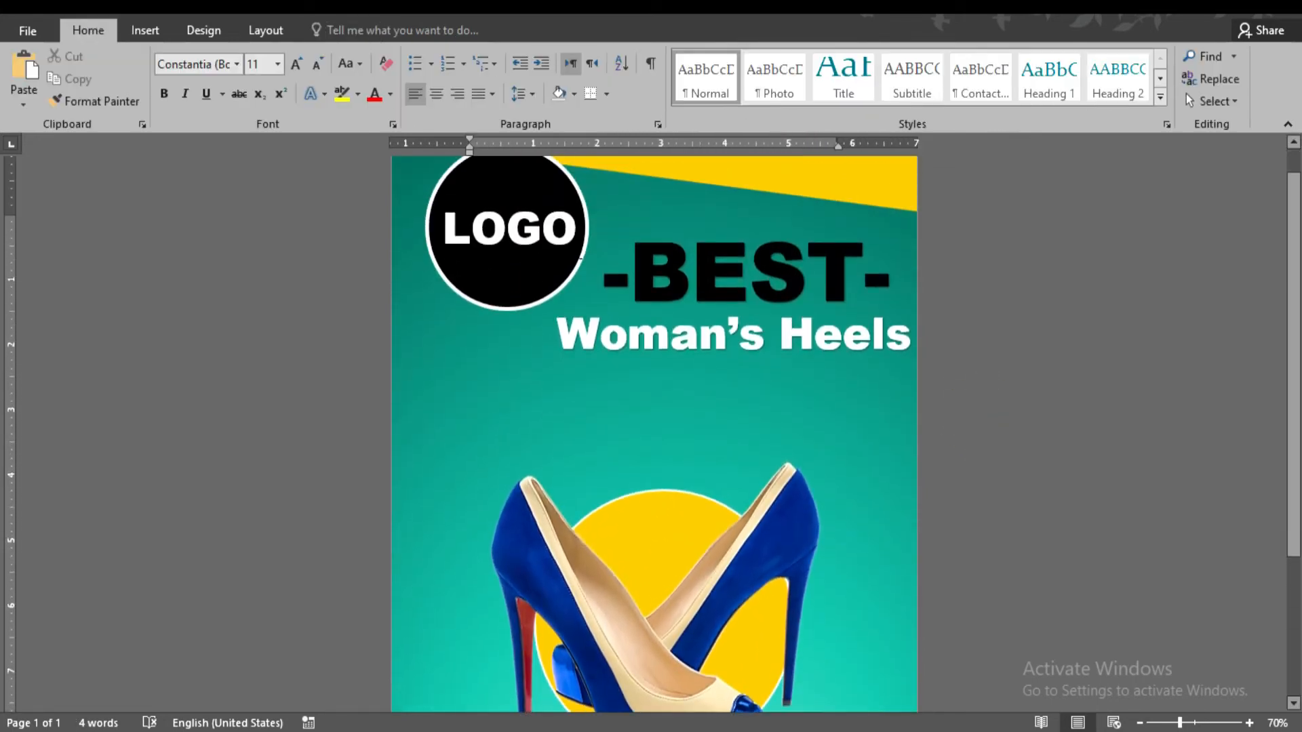
left_click(144, 31)
left_click(254, 94)
left_click(450, 147)
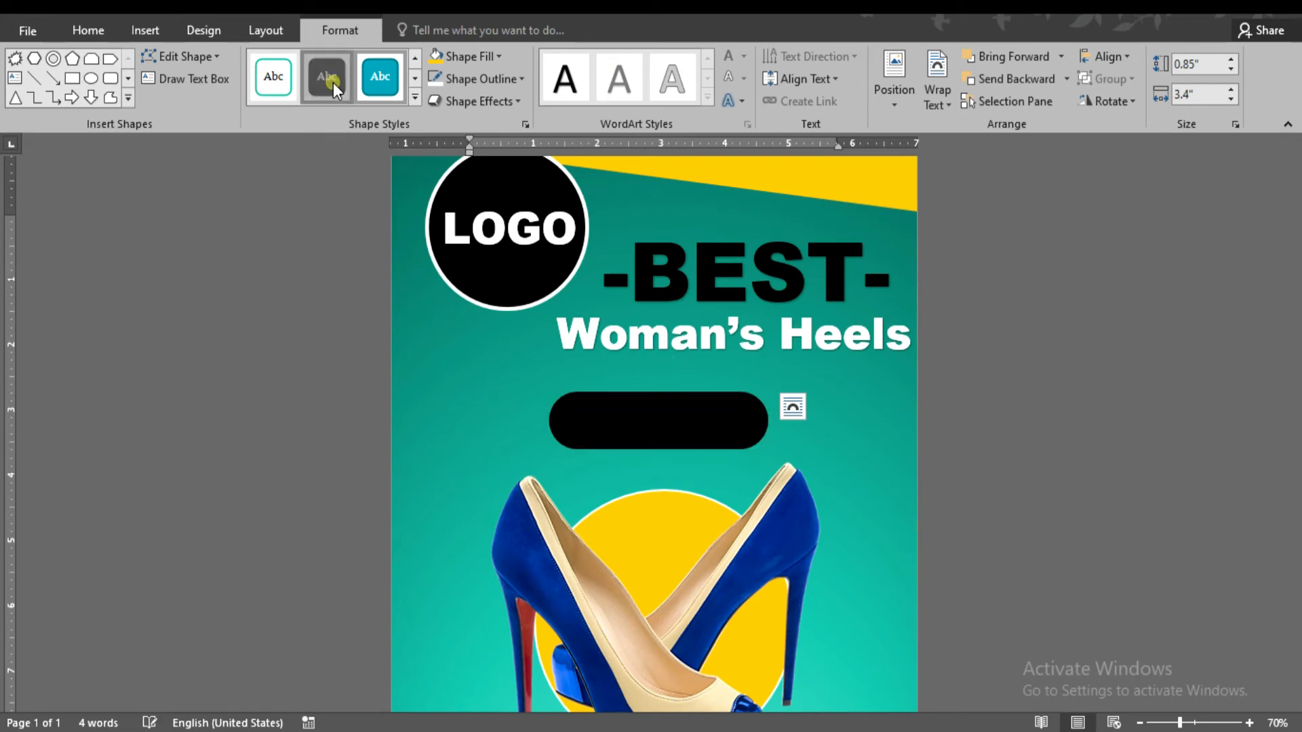
Apply the largest yellow glow variation to the black rounded rectangle.
left_click(483, 101)
mouse_move(495, 266)
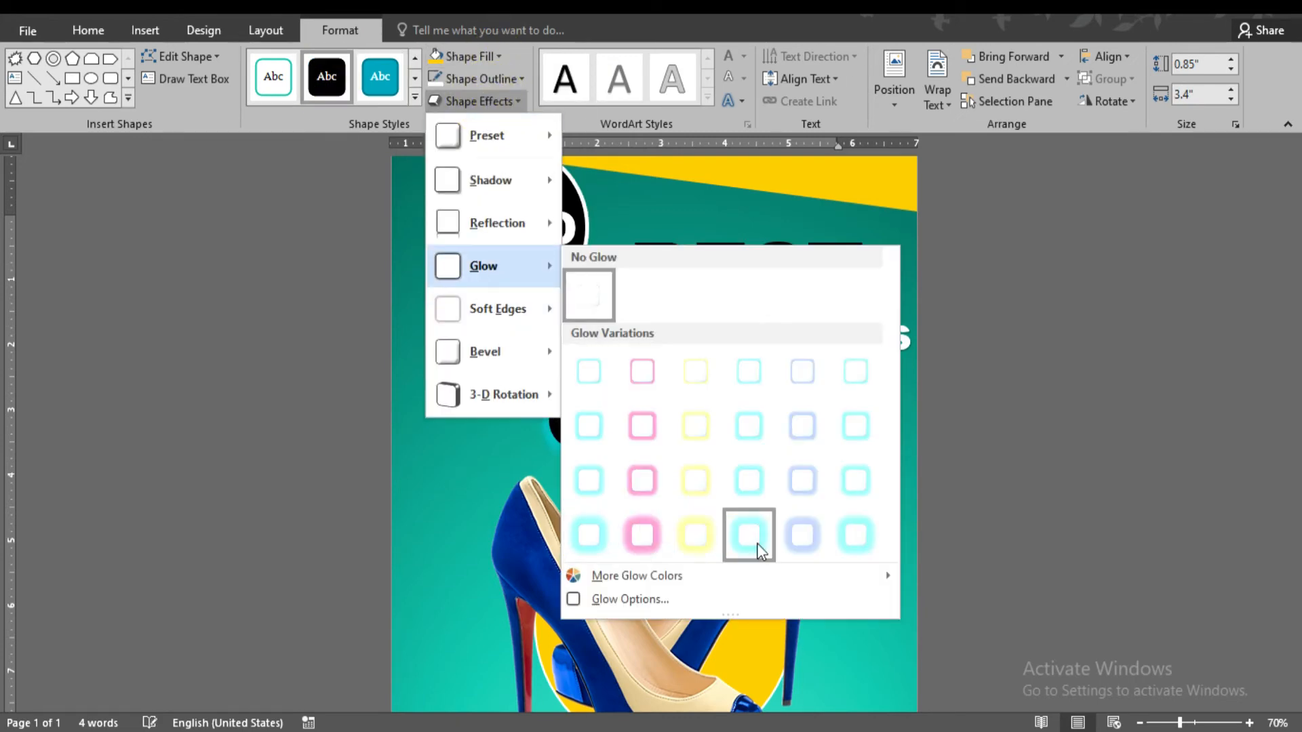
left_click(704, 530)
left_click(700, 269)
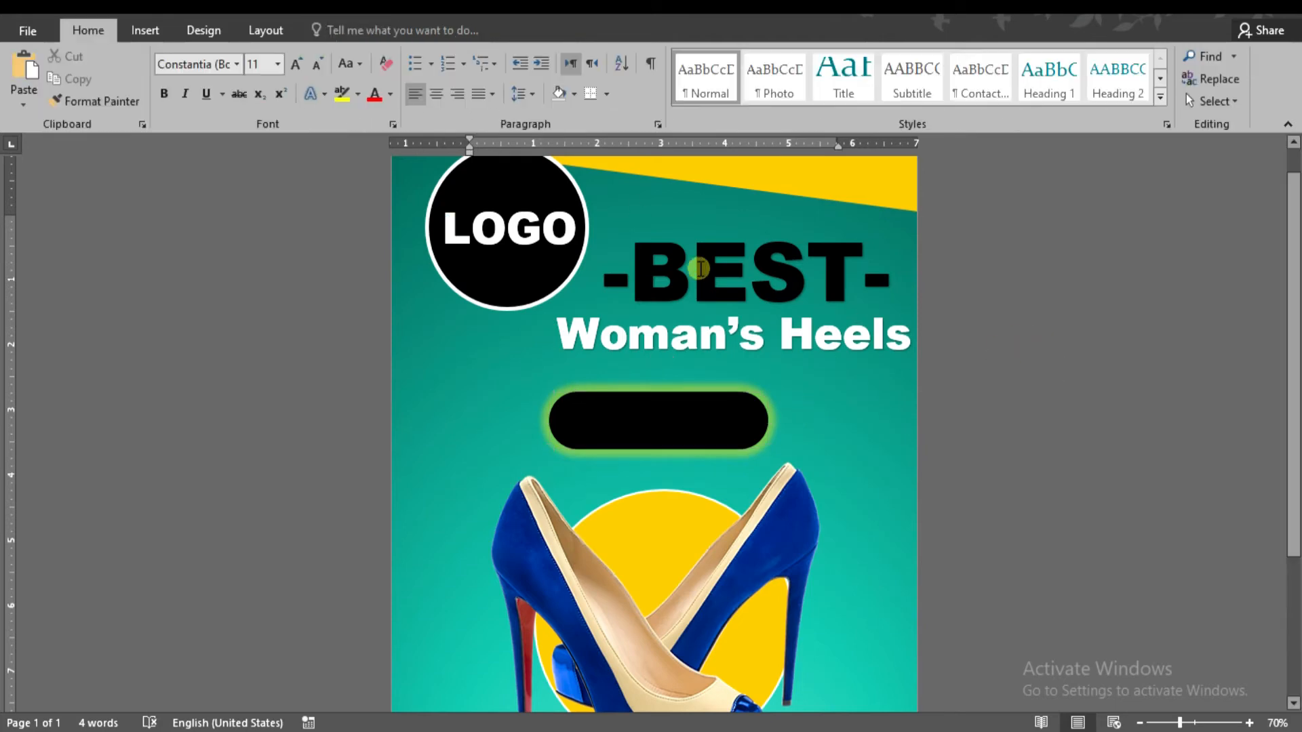
Duplicate the "-BEST-" text onto the black rounded label, reduce its font size and change its text fill to white.
left_click(711, 198)
left_click_drag(717, 204, 691, 383)
key("ctrl+shift+comma")
key("ctrl+shift+comma")
key("ctrl+shift+comma")
key("ctrl+shift+comma")
left_click(732, 51)
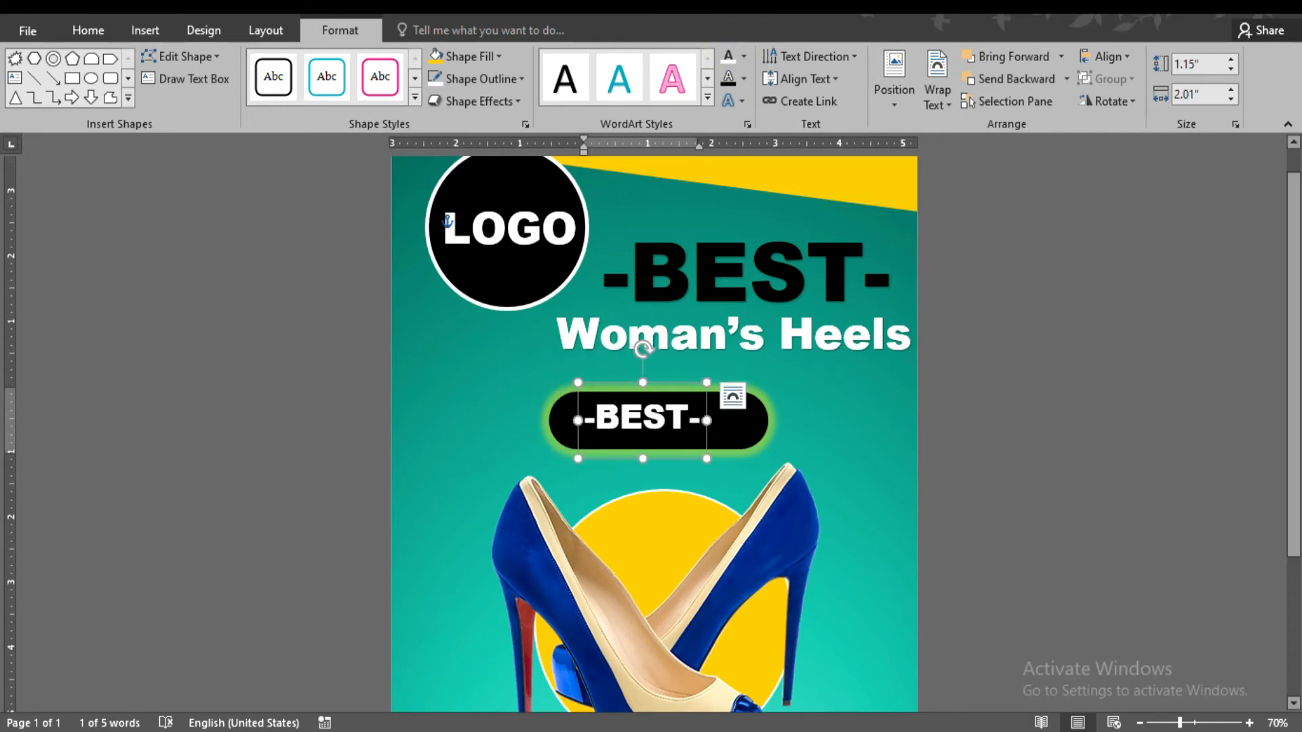
Replace the copied text with "BUY NOW" and center it on the black rounded label.
triple_click(700, 426)
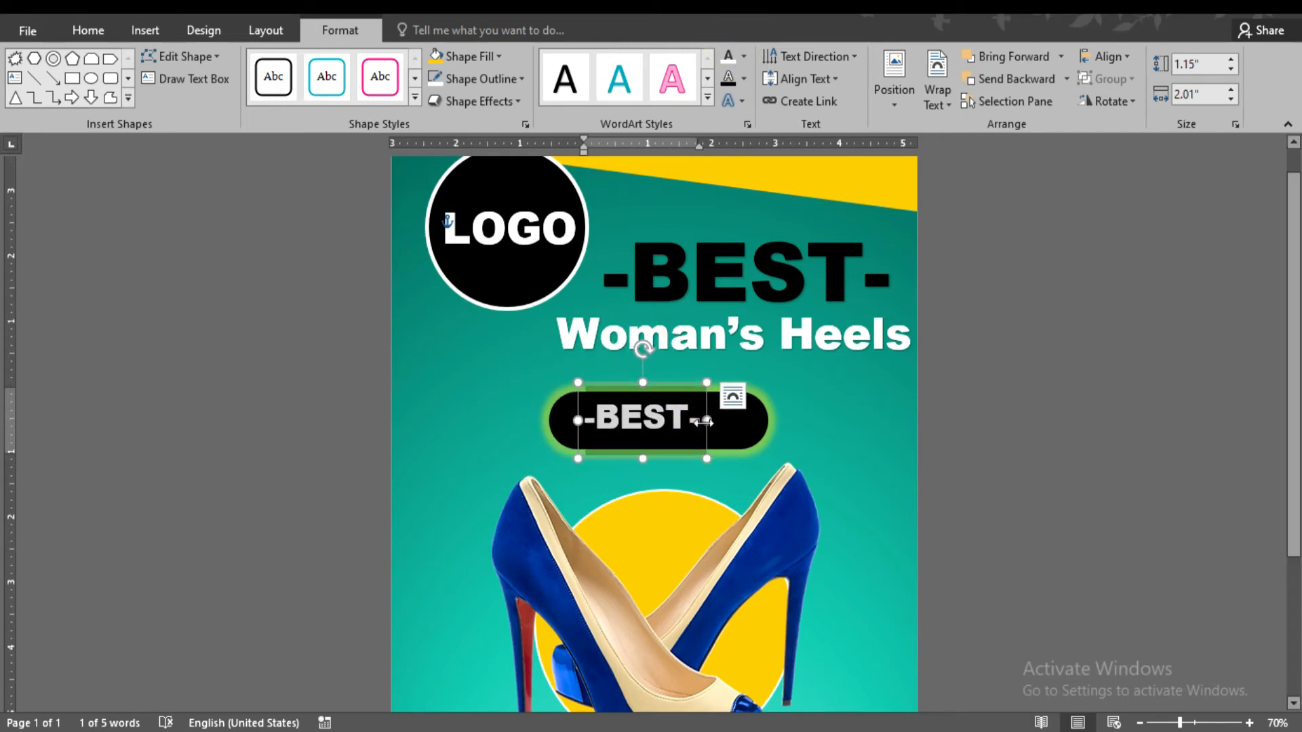
type("BUY NOW")
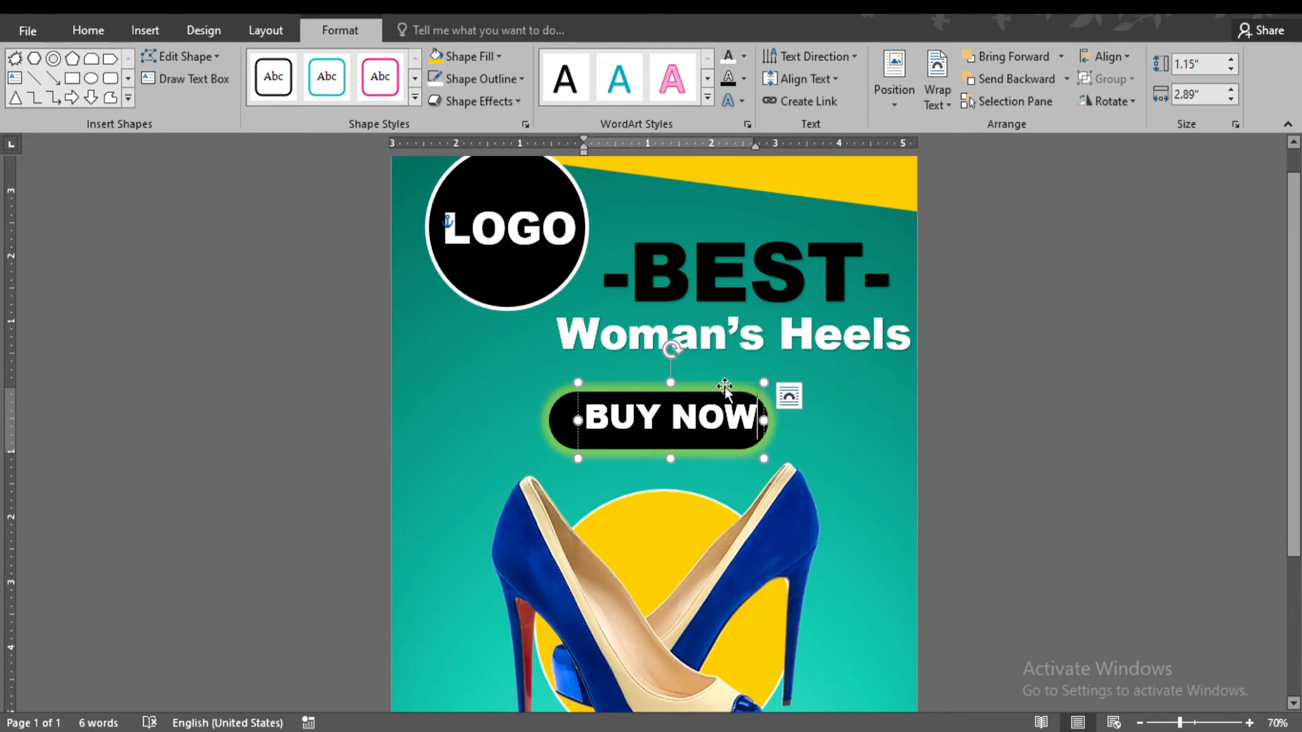
left_click_drag(724, 388, 709, 398)
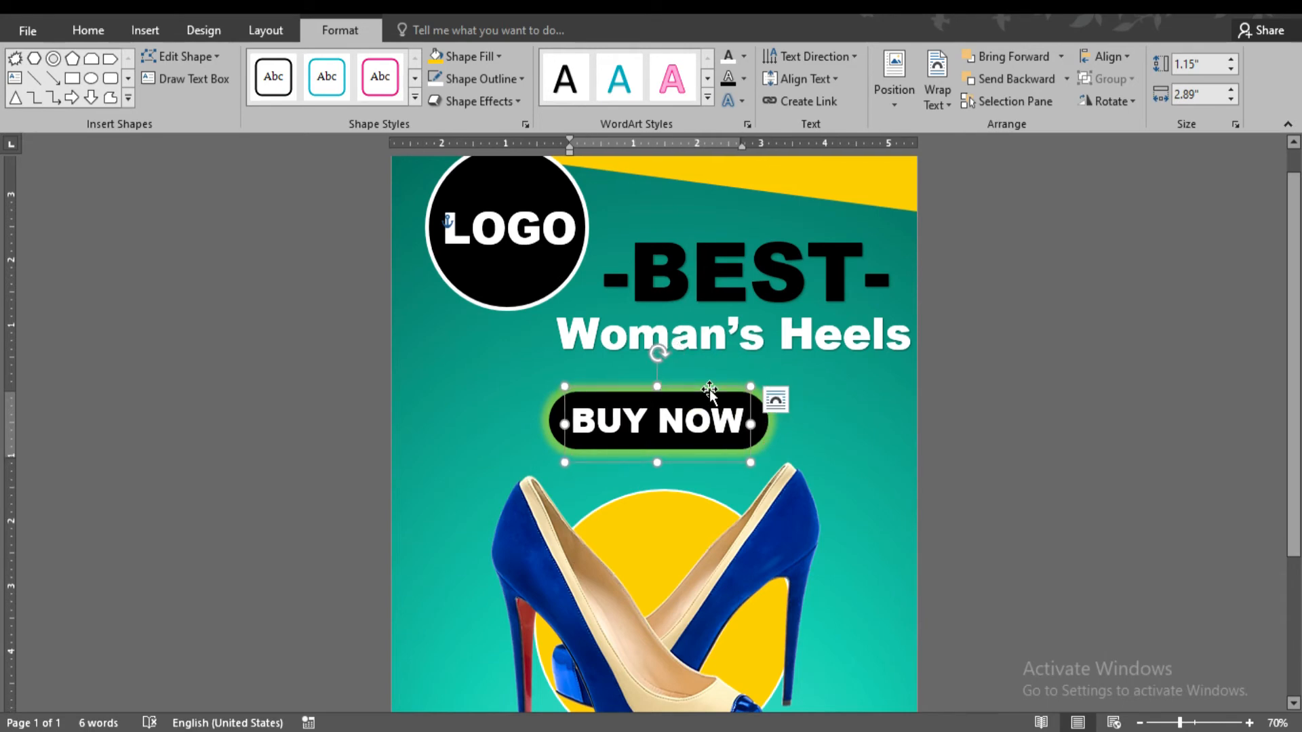
left_click(1011, 437)
scroll(1011, 440, "down", 3)
scroll(1011, 441, "up", 3)
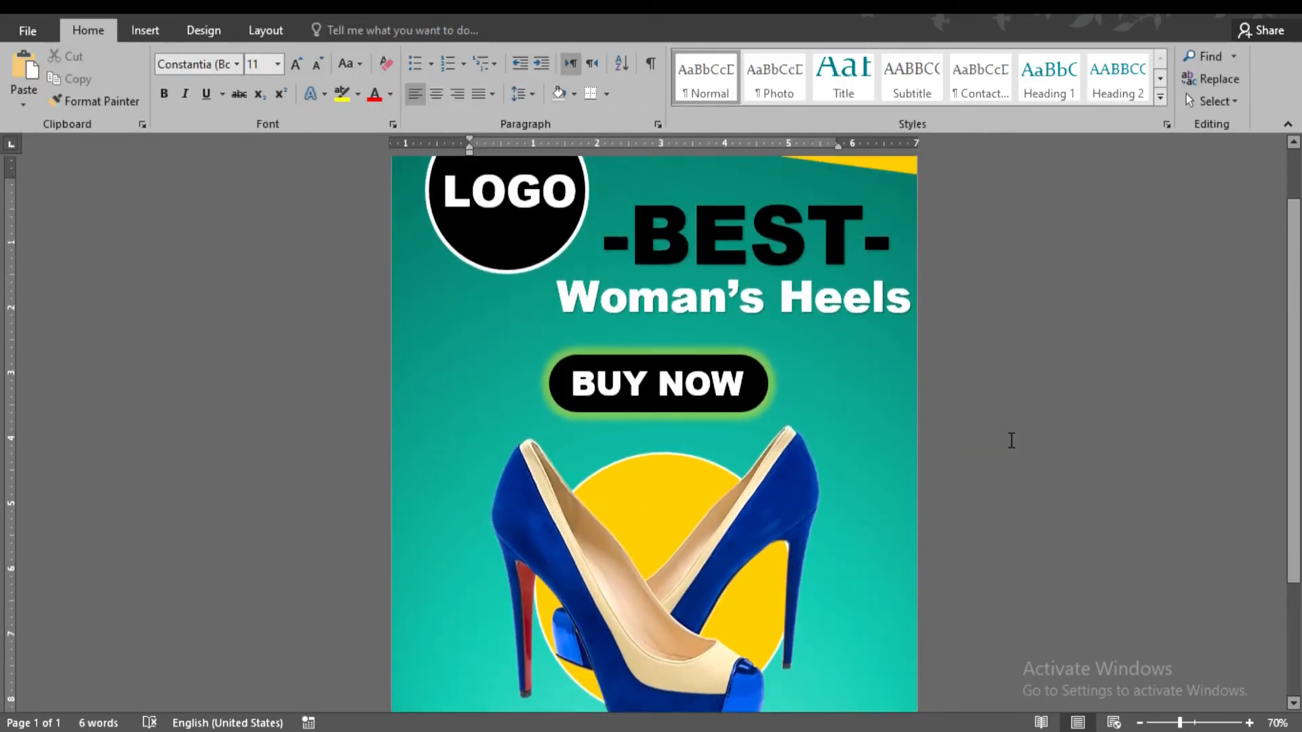
Draw a narrow vertical rectangle about 3.25" by 0.23" on the page's right edge beside the shoes and apply the black fill style.
left_click(145, 30)
left_click(258, 108)
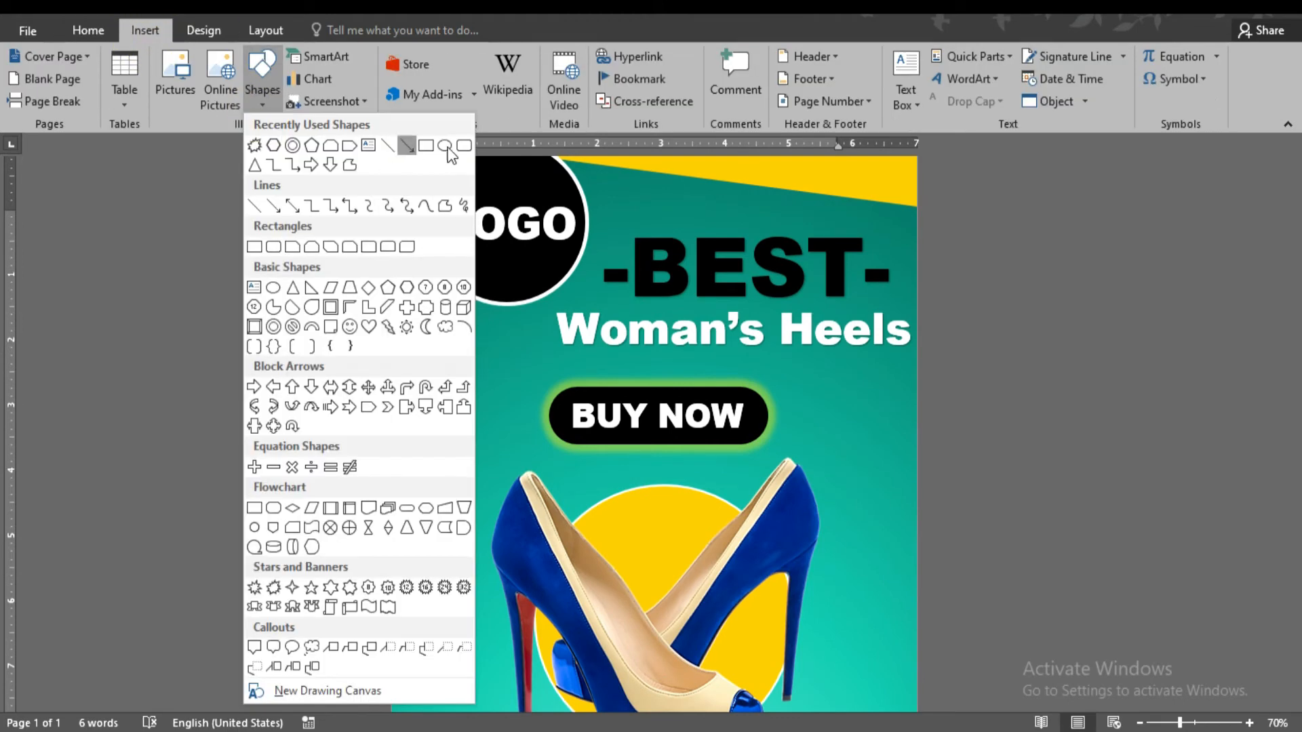
left_click(425, 145)
scroll(924, 441, "down", 2)
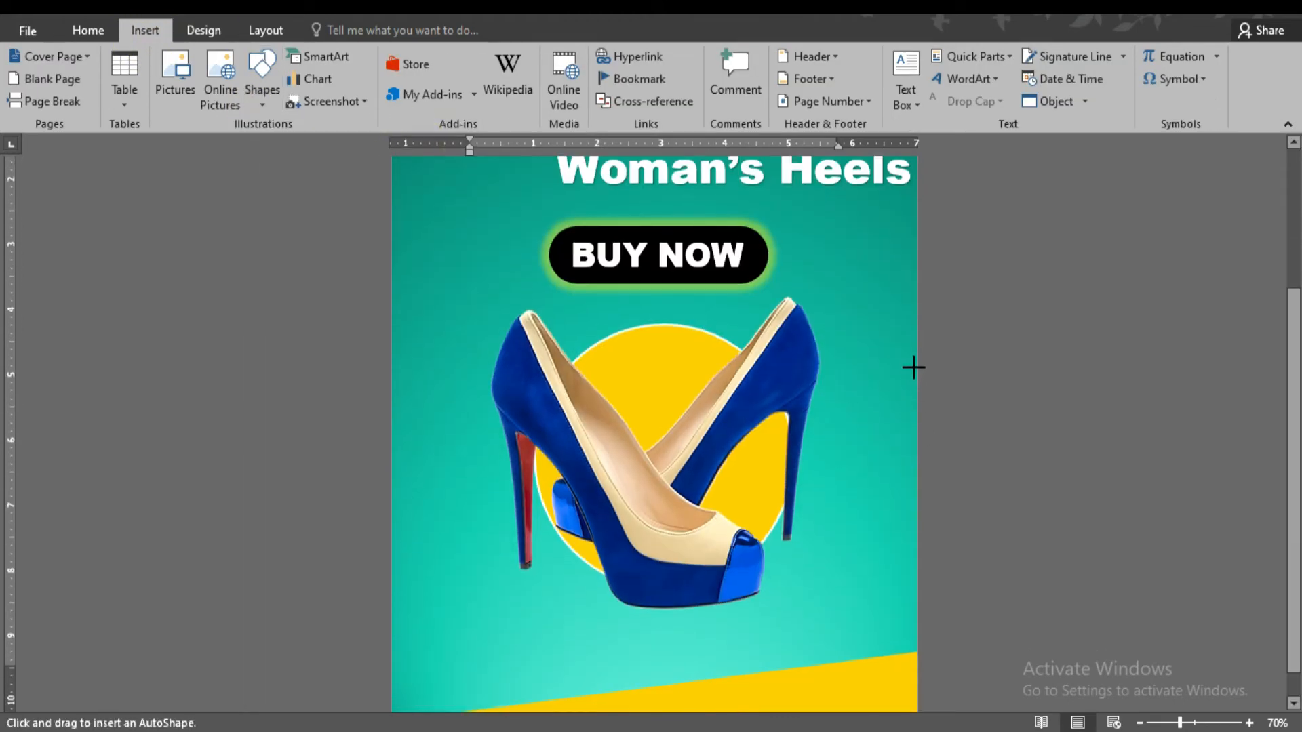
left_click_drag(902, 578, 903, 578)
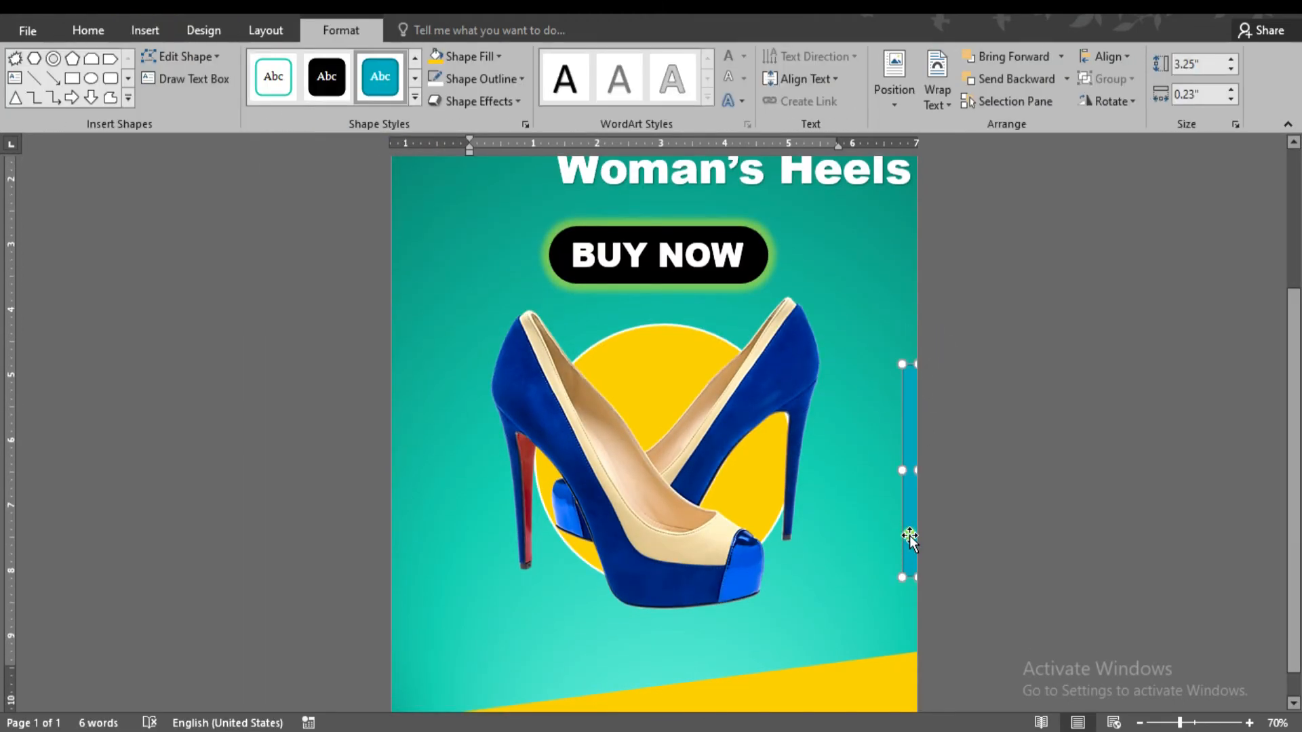
left_click(326, 76)
Duplicate the black bar onto the page's left edge, slightly higher than the one on the right edge.
left_click_drag(916, 415, 409, 405)
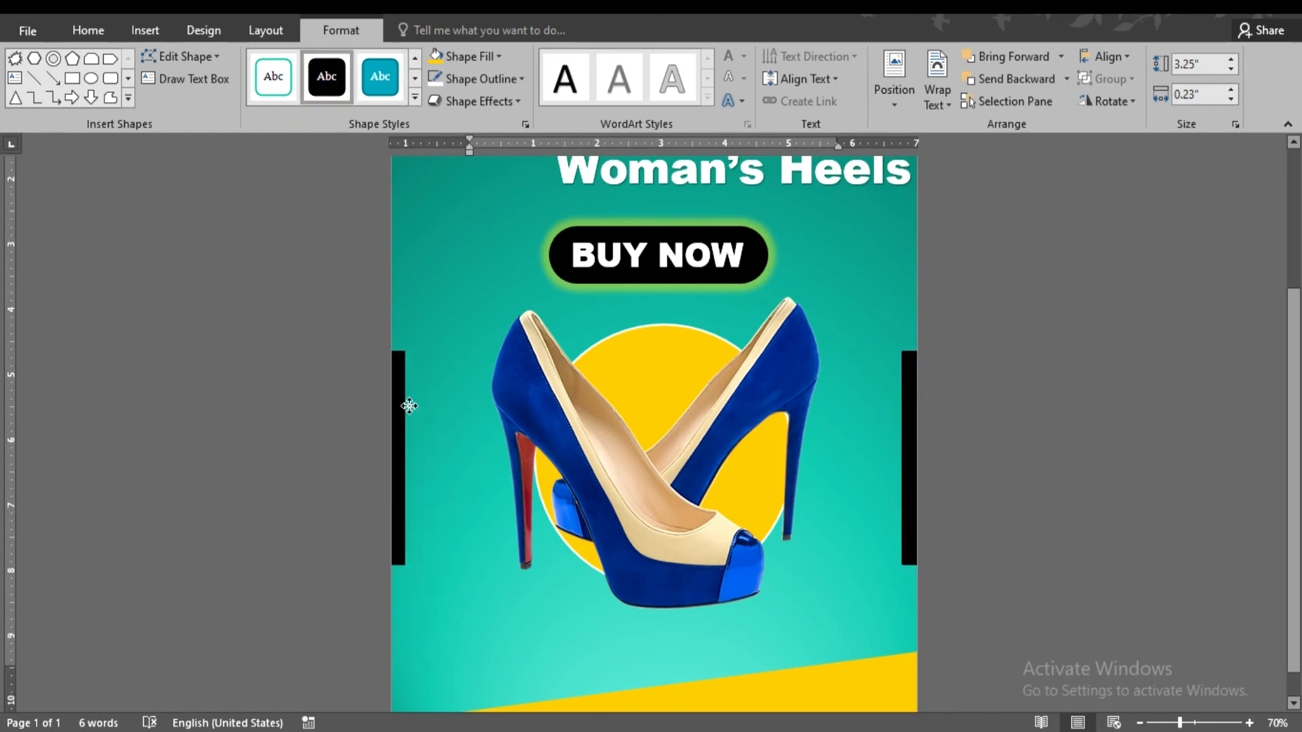
left_click(1069, 445)
scroll(1069, 445, "up", 2)
scroll(1069, 445, "down", 1)
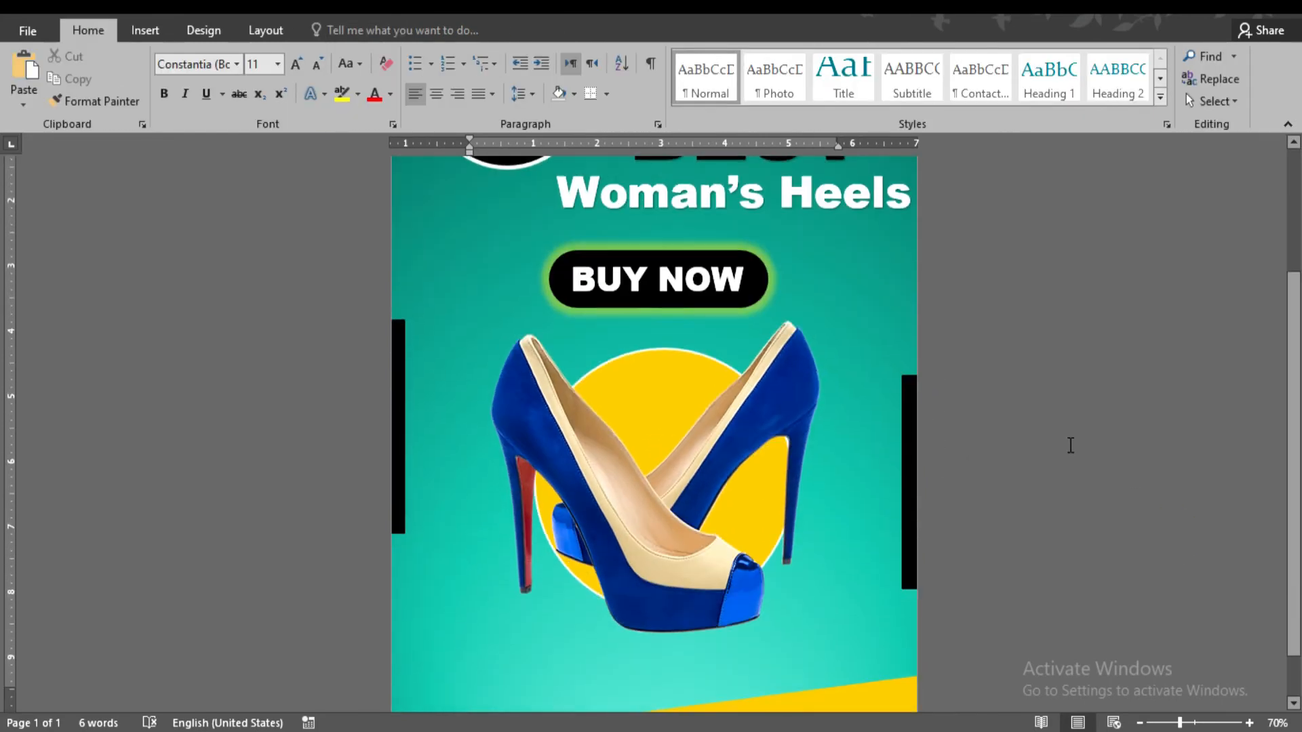
scroll(1069, 445, "up", 2)
scroll(1070, 445, "down", 4)
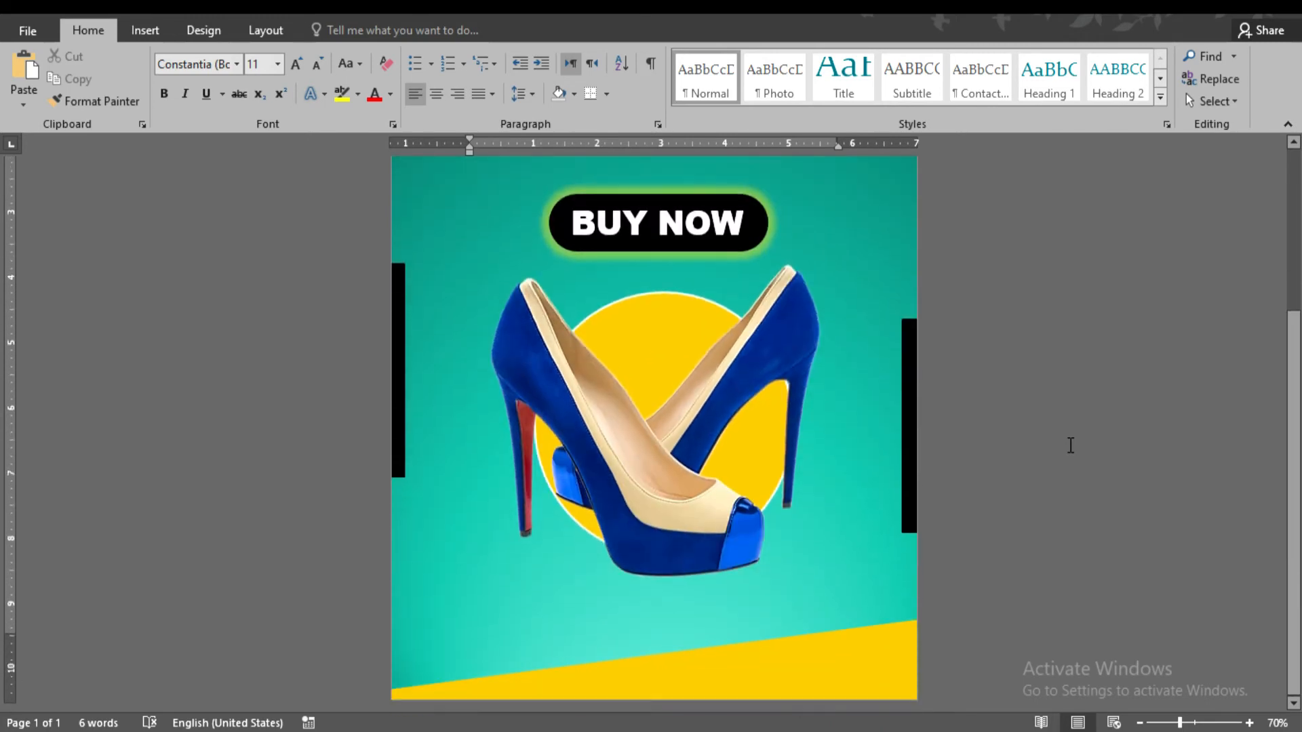
Insert the picture with the Facebook, Twitter and Instagram icons and set its text wrapping to In Front of Text.
left_click(148, 30)
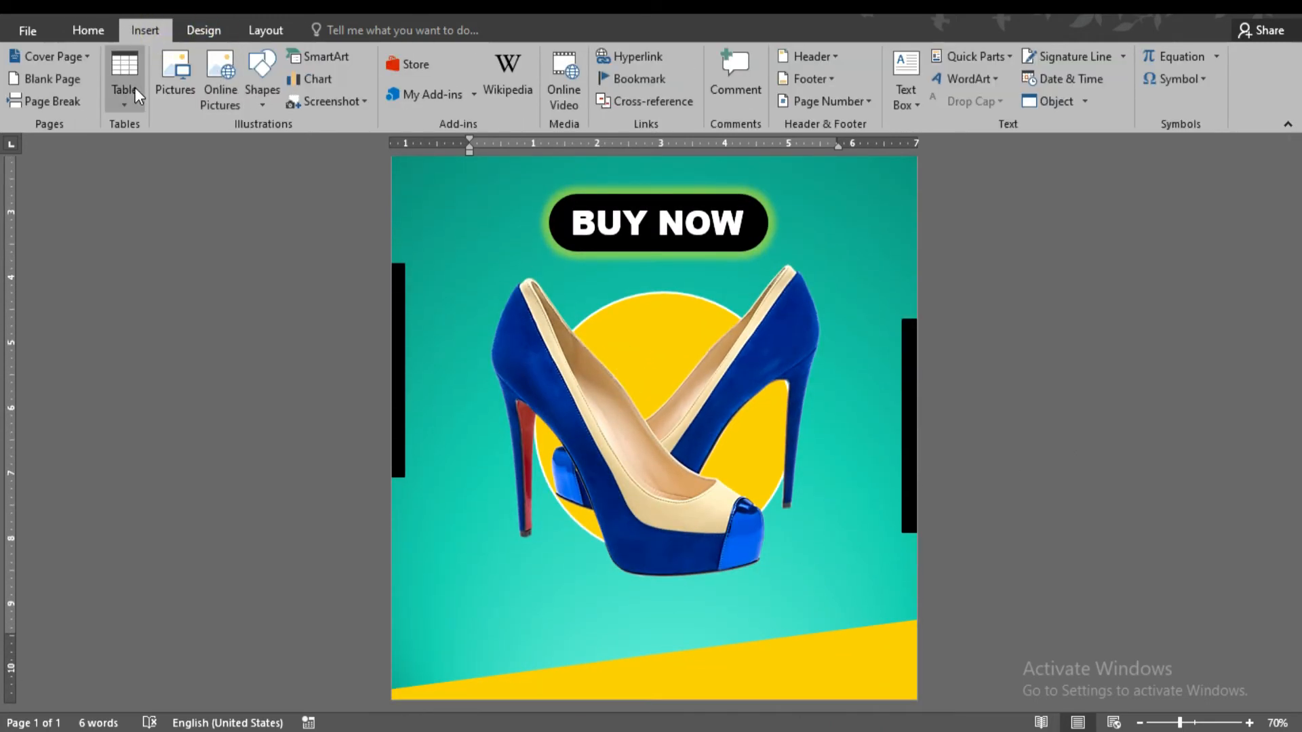
scroll(353, 200, "down", 3)
double_click(354, 196)
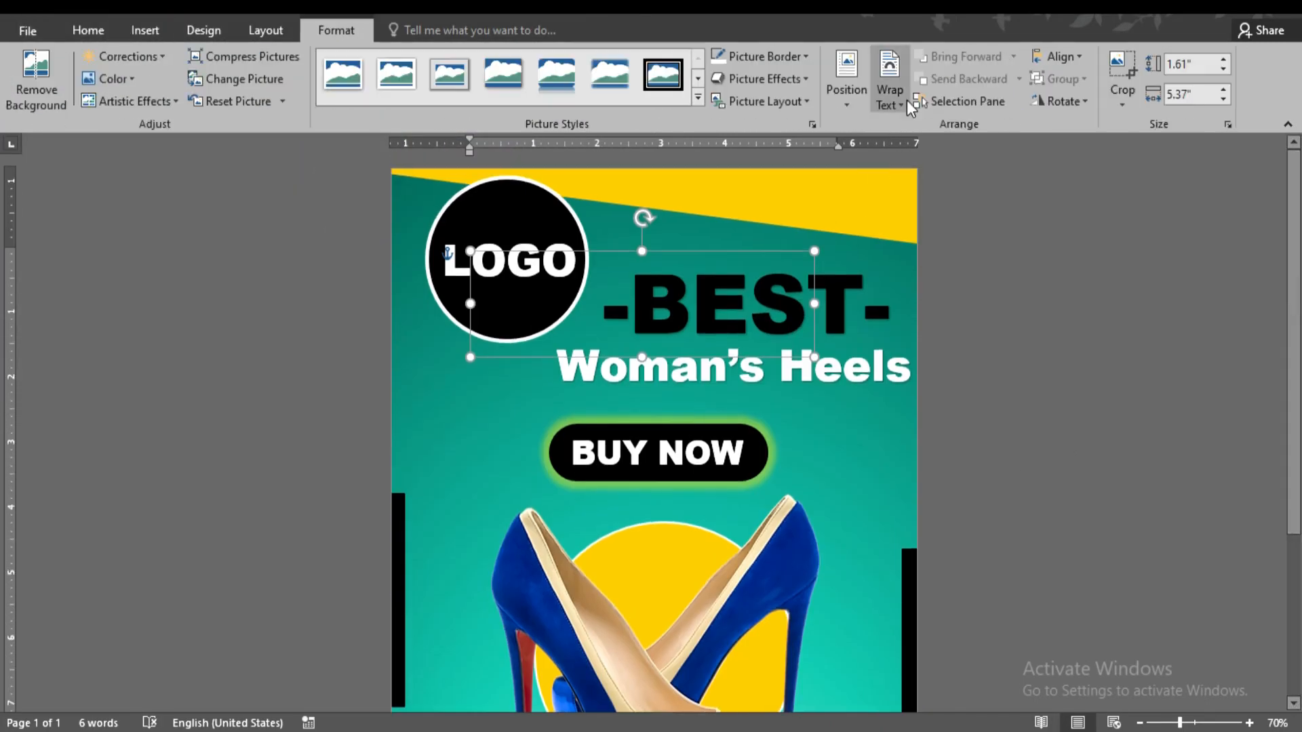
left_click(887, 108)
left_click(936, 265)
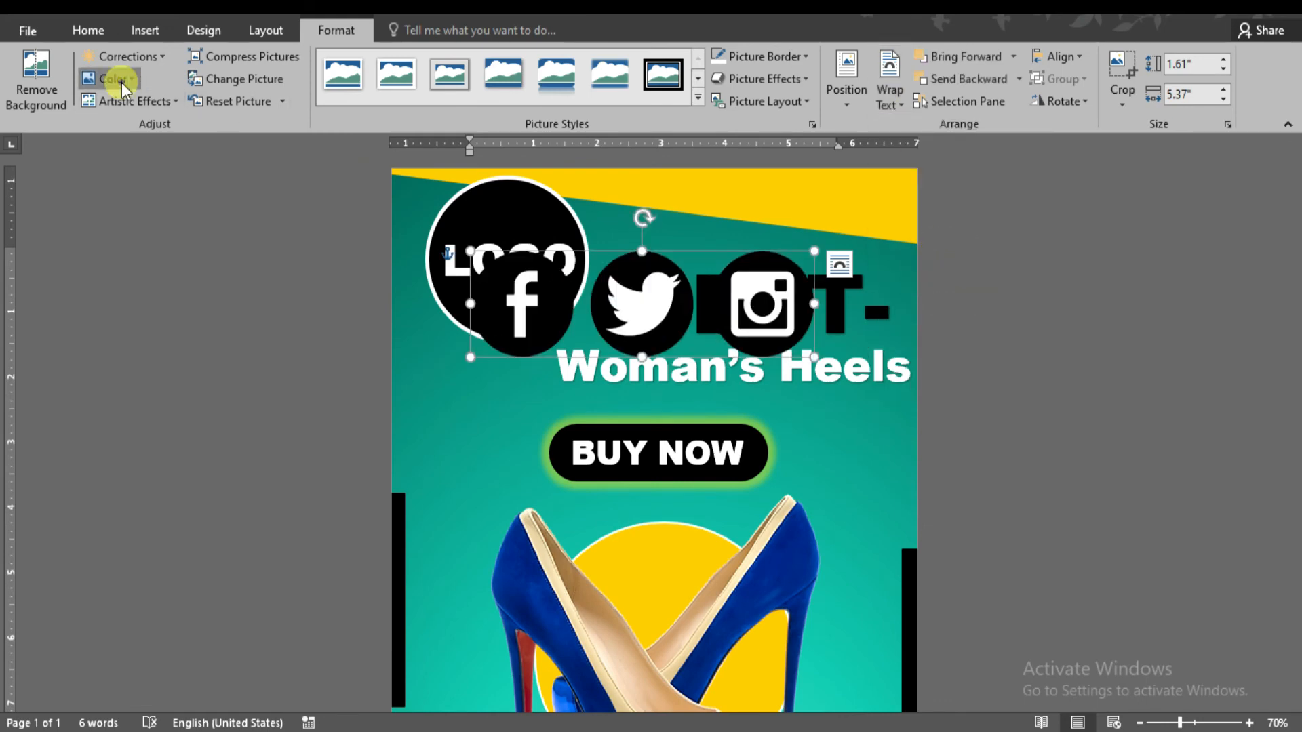
Shrink the social media icons picture and place it on the yellow shape in the page's lower-right corner.
left_click(109, 79)
left_click(649, 412)
left_click_drag(640, 355, 680, 654)
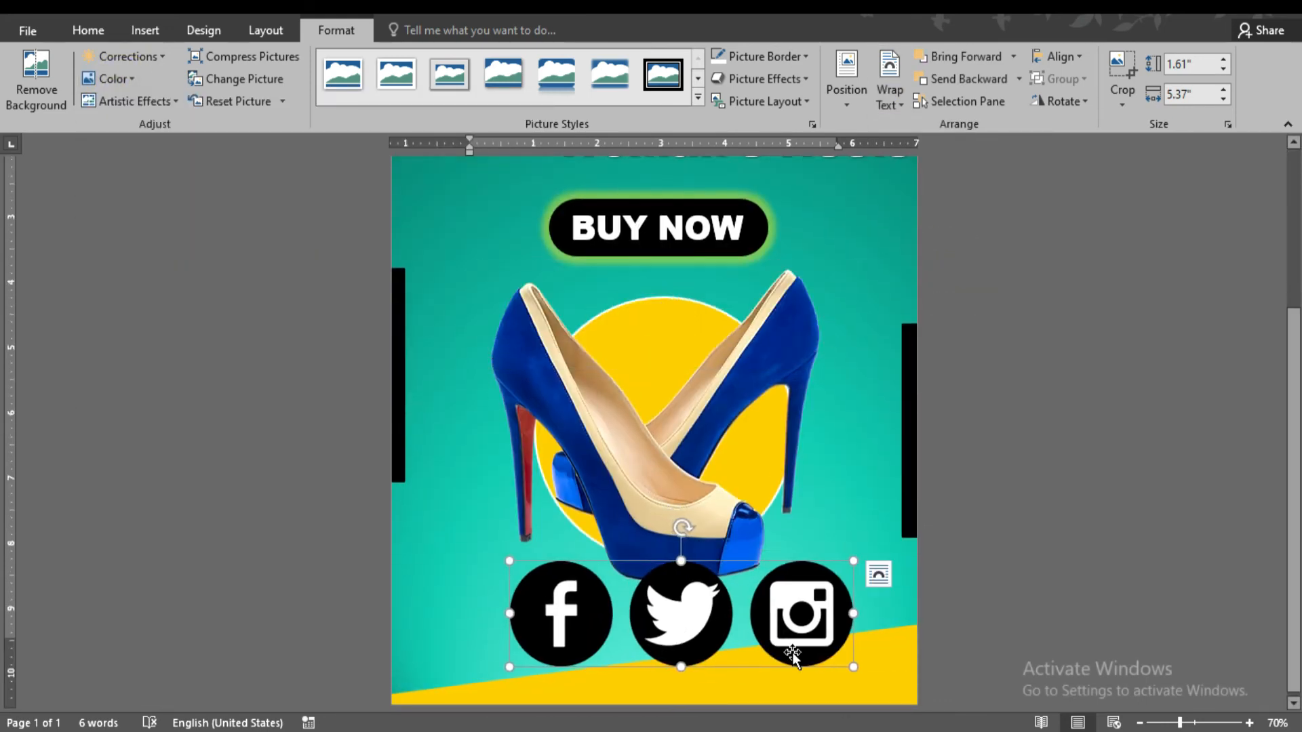
left_click_drag(854, 668, 636, 530)
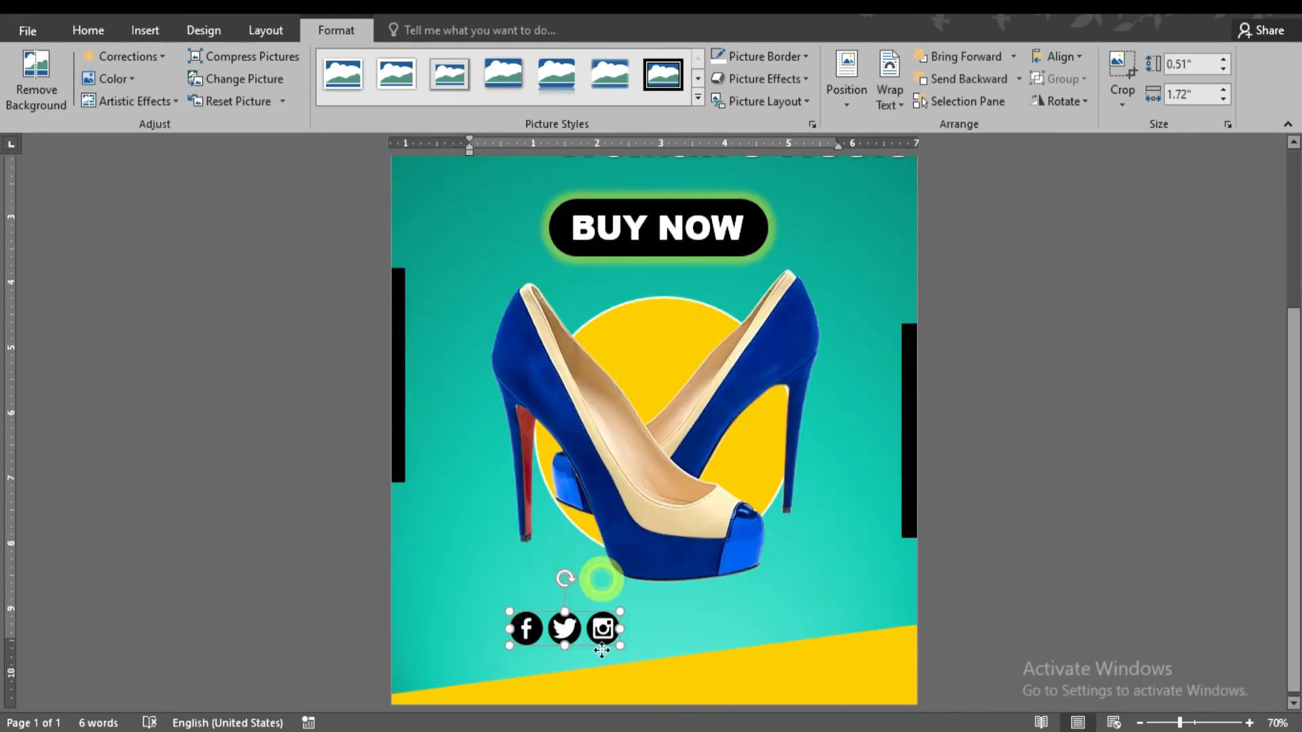
left_click_drag(602, 649, 738, 693)
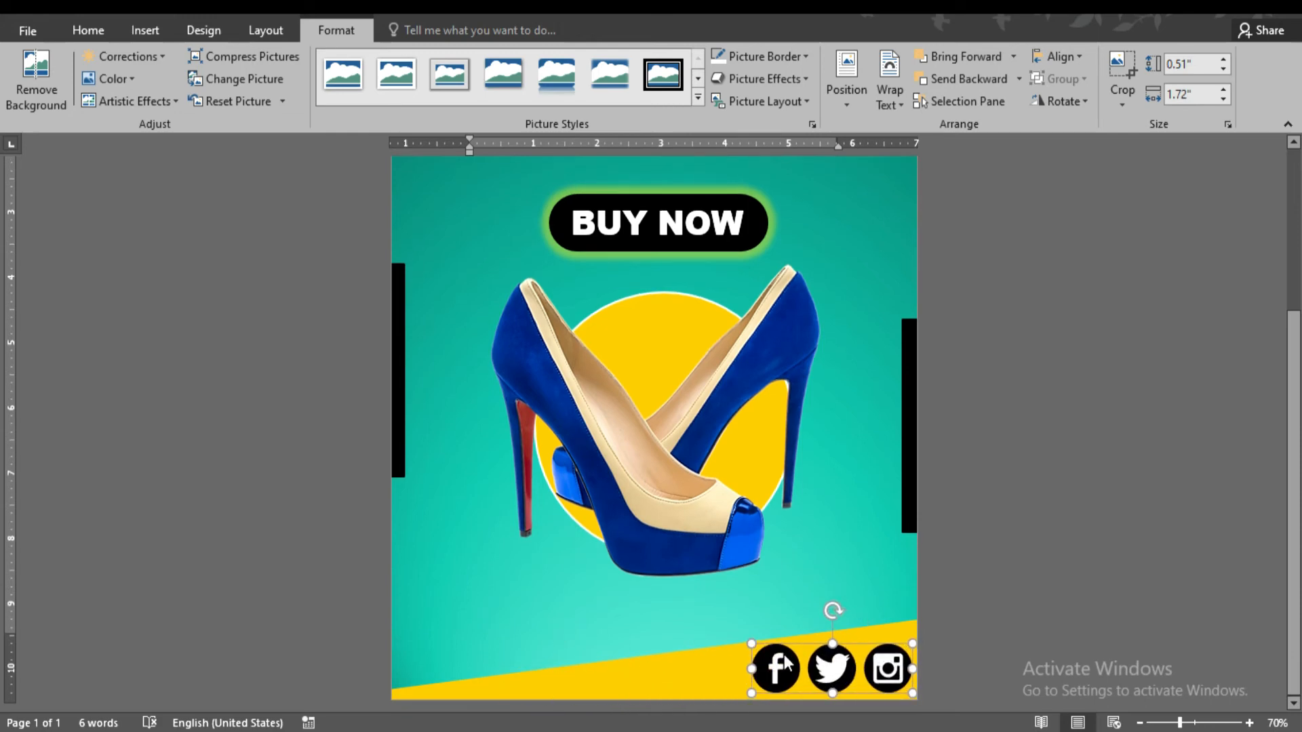
left_click(1044, 550)
scroll(1045, 549, "up", 4)
scroll(778, 473, "down", 4)
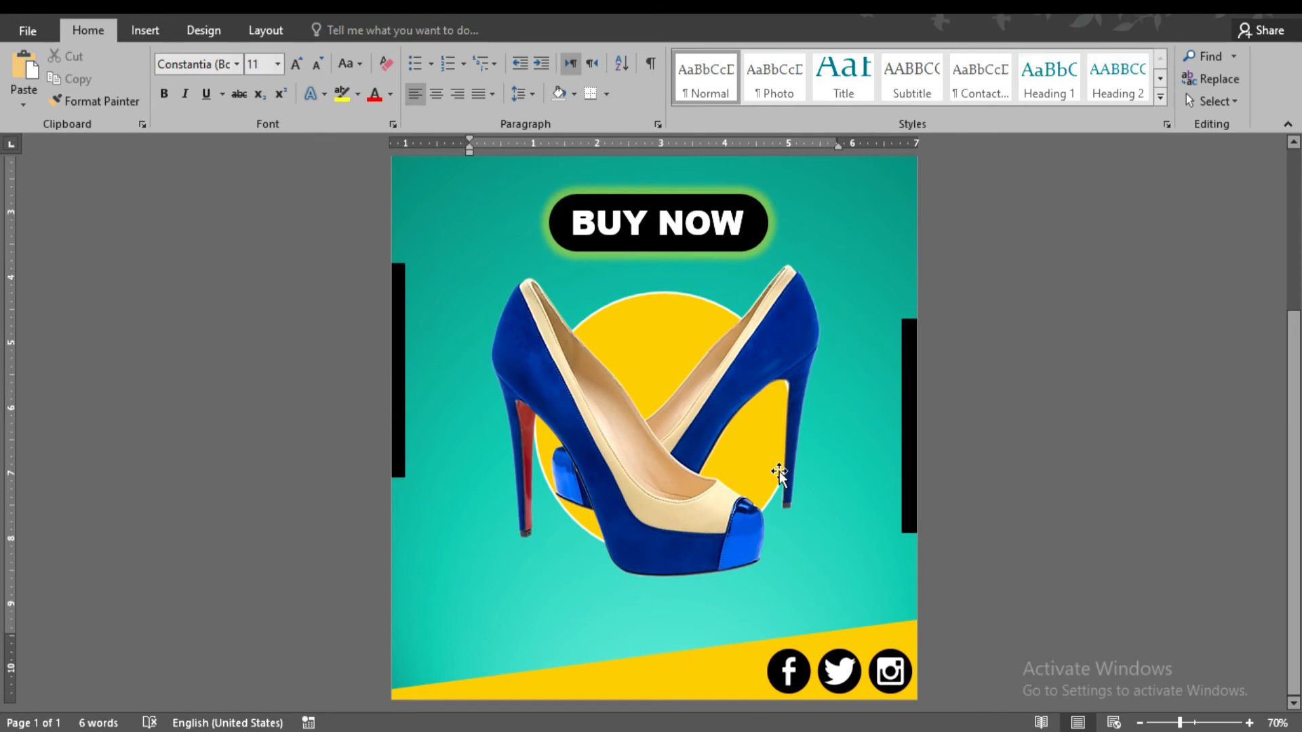
left_click(168, 33)
left_click(964, 79)
left_click(948, 117)
left_click_drag(644, 231, 610, 557)
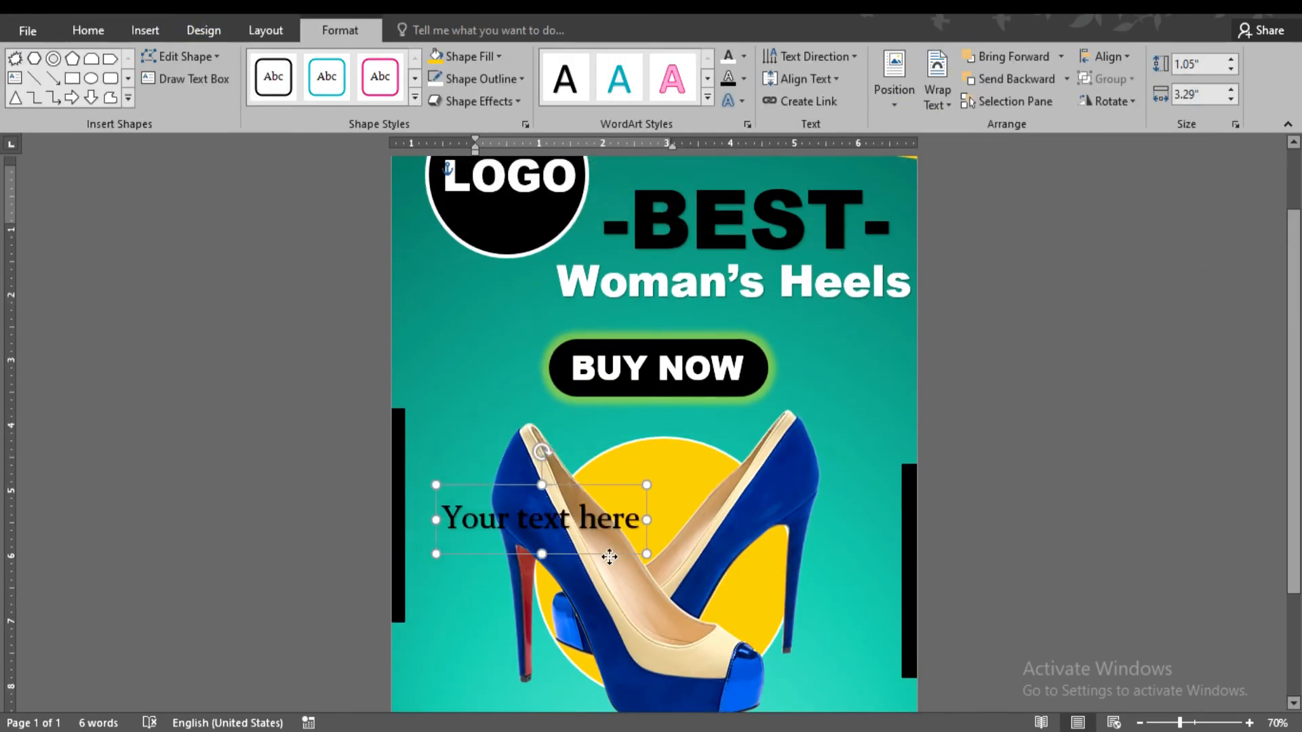
triple_click(637, 652)
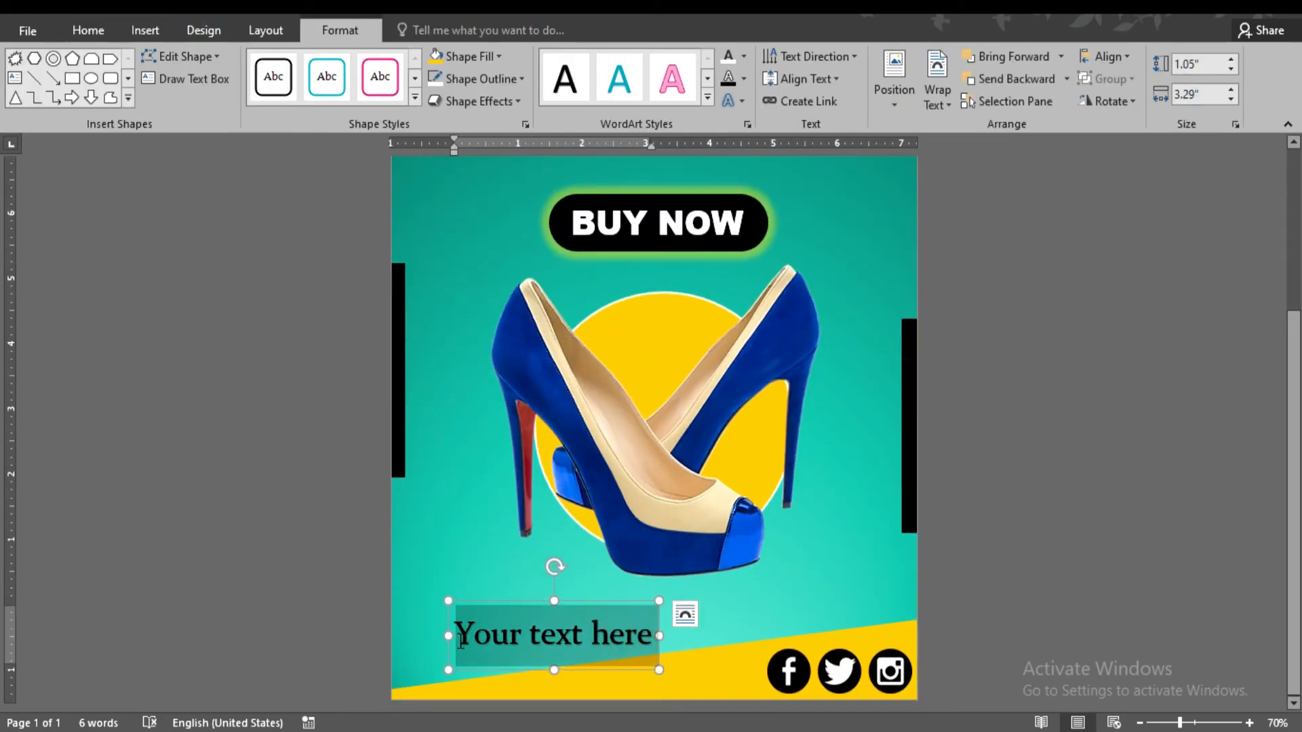
type("www.")
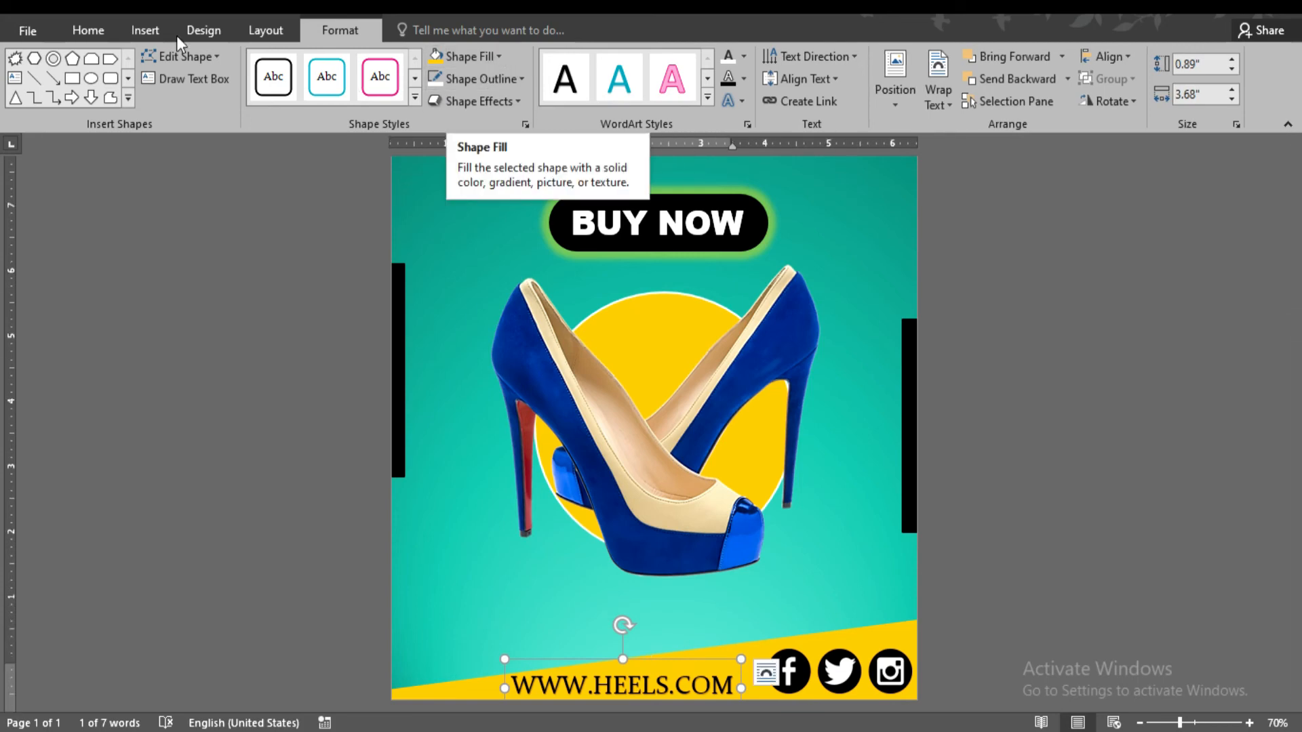
left_click(89, 30)
left_click(236, 64)
left_click(234, 231)
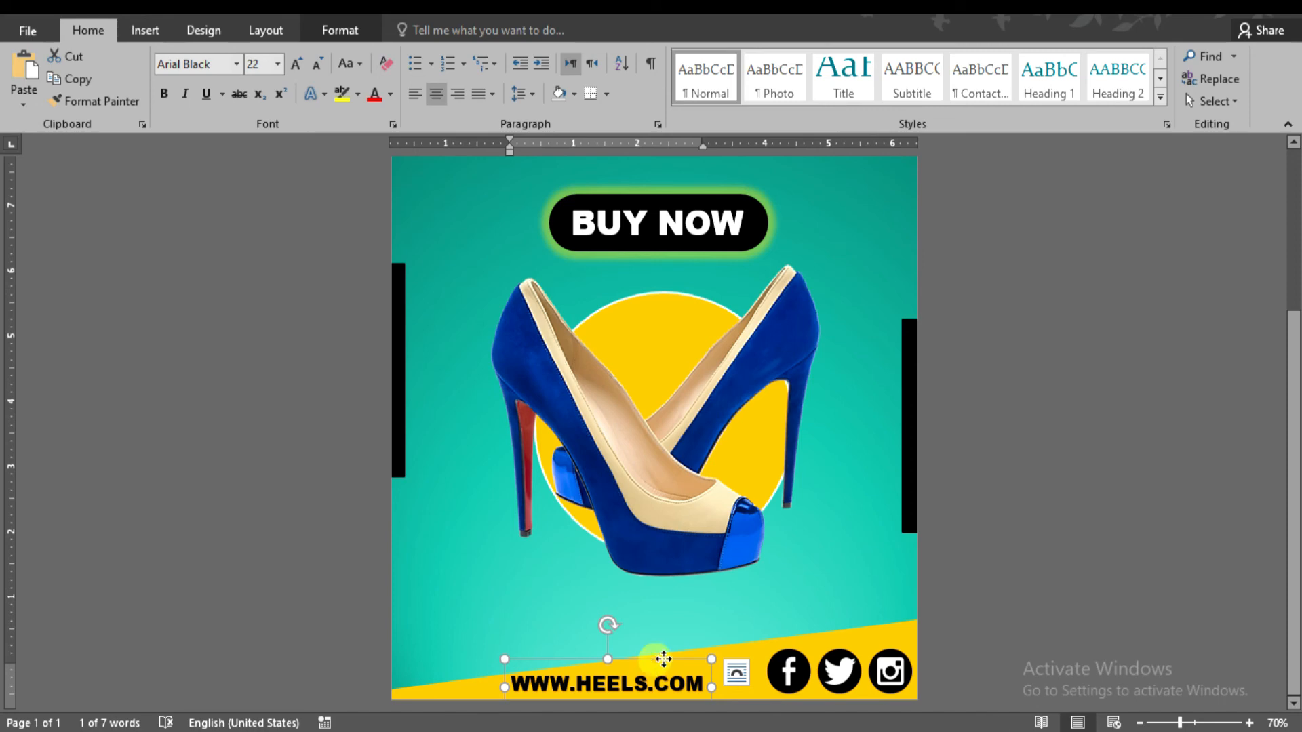
left_click(1063, 472)
Review the whole flyer from the logo and headline to the web address, both close up and at reduced zoom.
scroll(1063, 473, "up", 3)
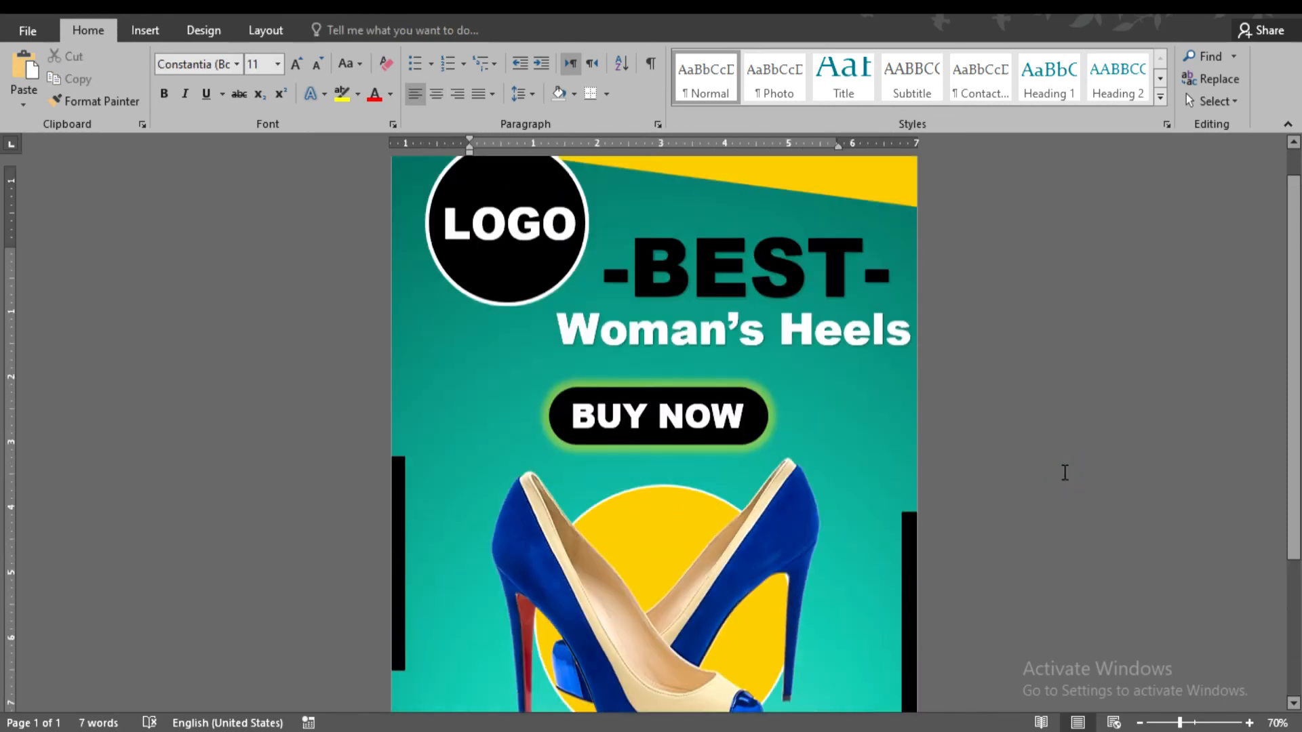
scroll(1063, 472, "down", 3)
scroll(1065, 473, "up", 3)
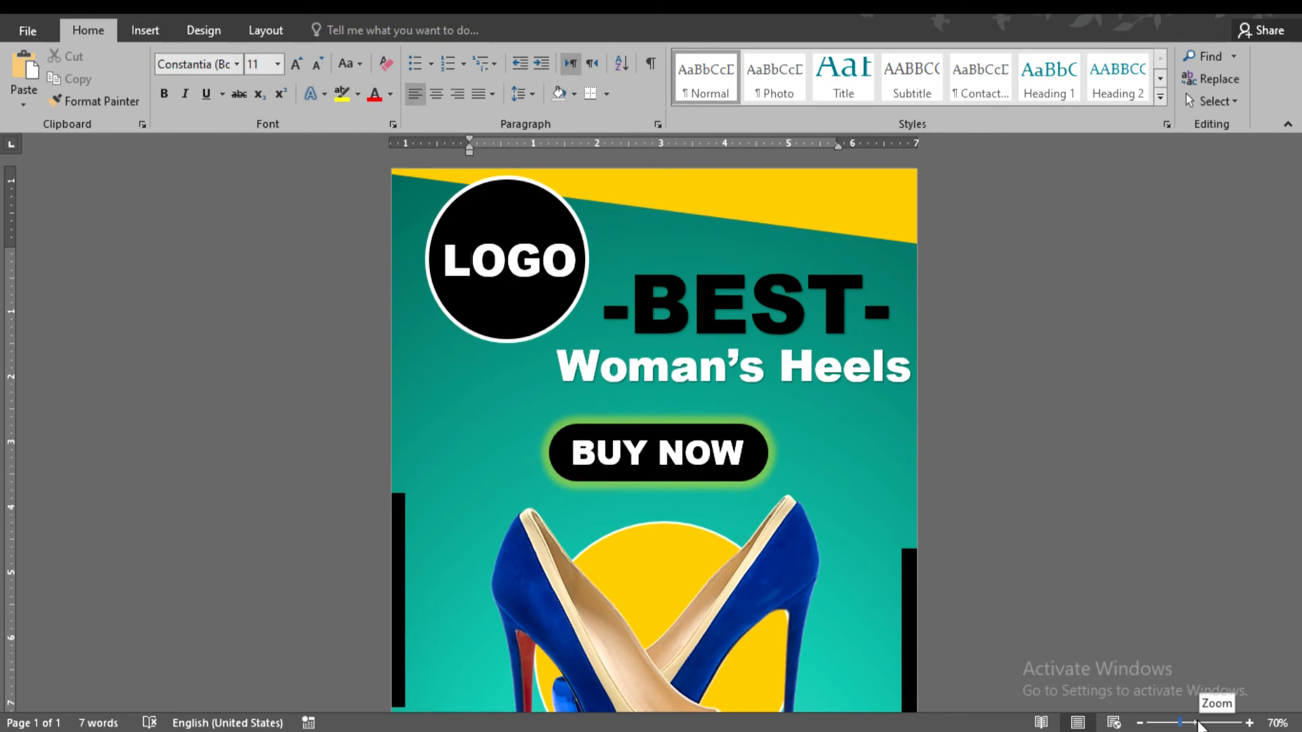
left_click(1204, 723)
left_click_drag(1201, 718, 1196, 720)
scroll(712, 297, "down", 10)
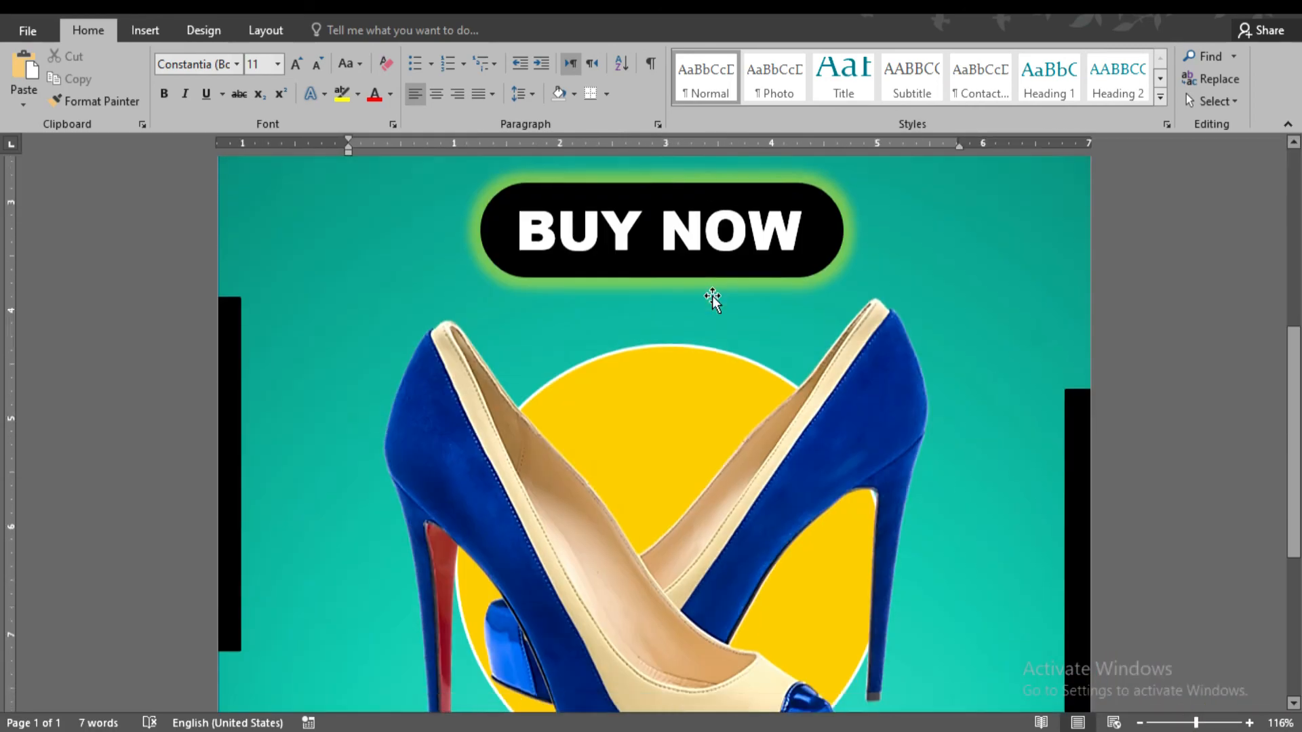
scroll(713, 296, "up", 7)
scroll(713, 297, "up", 3)
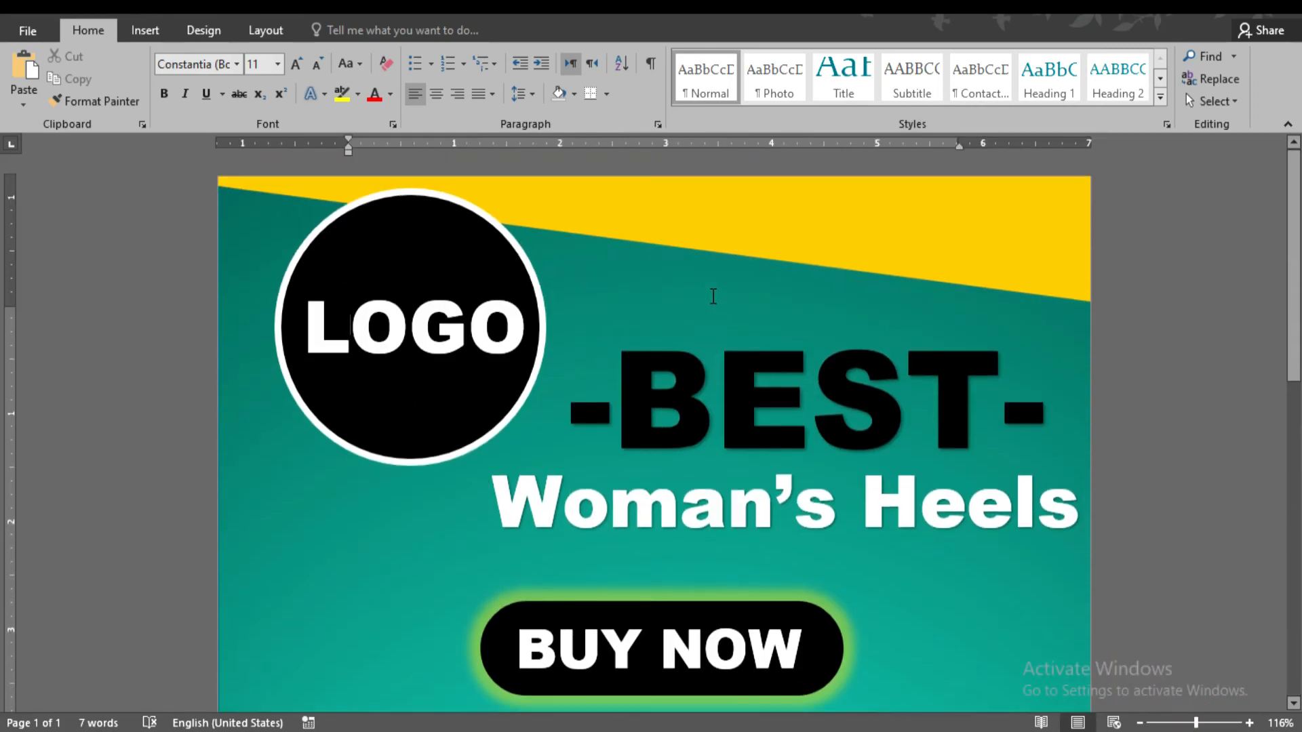
scroll(712, 295, "down", 10)
scroll(712, 297, "up", 10)
left_click_drag(1196, 722, 1182, 723)
scroll(950, 459, "down", 8)
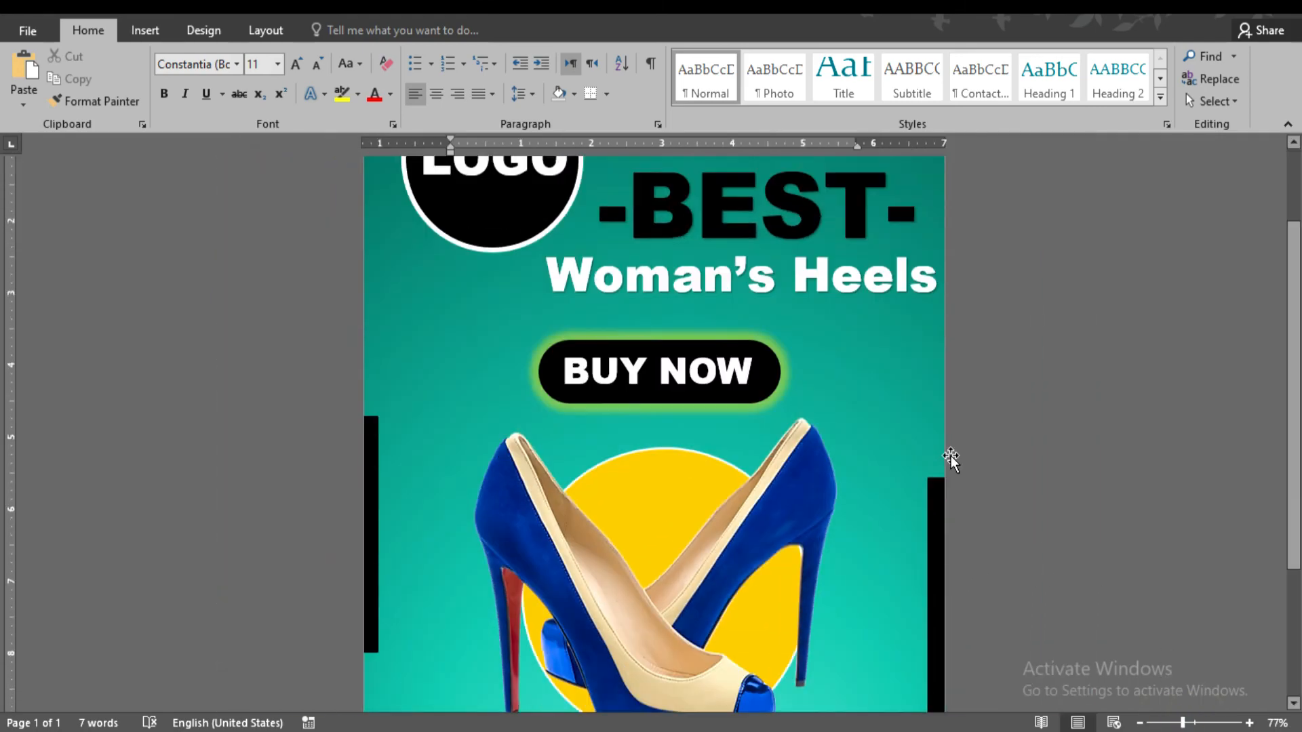
scroll(950, 459, "up", 4)
scroll(951, 460, "up", 3)
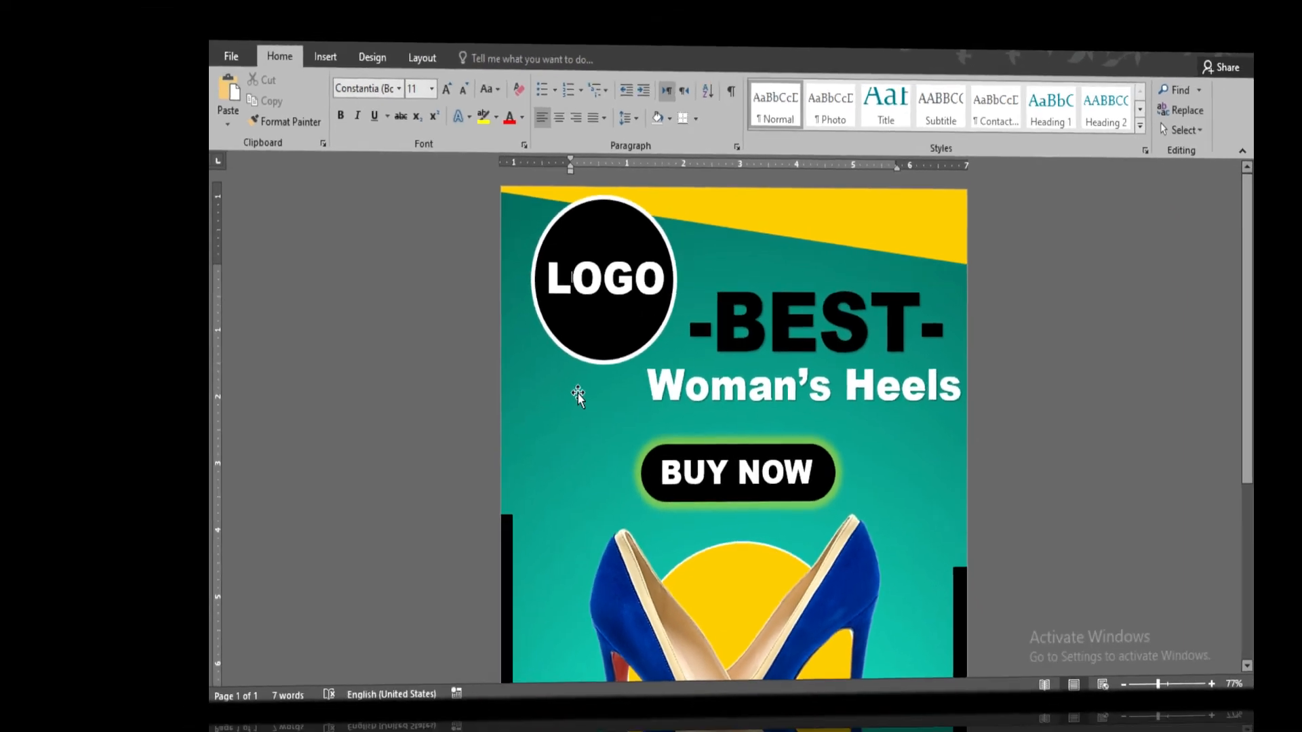